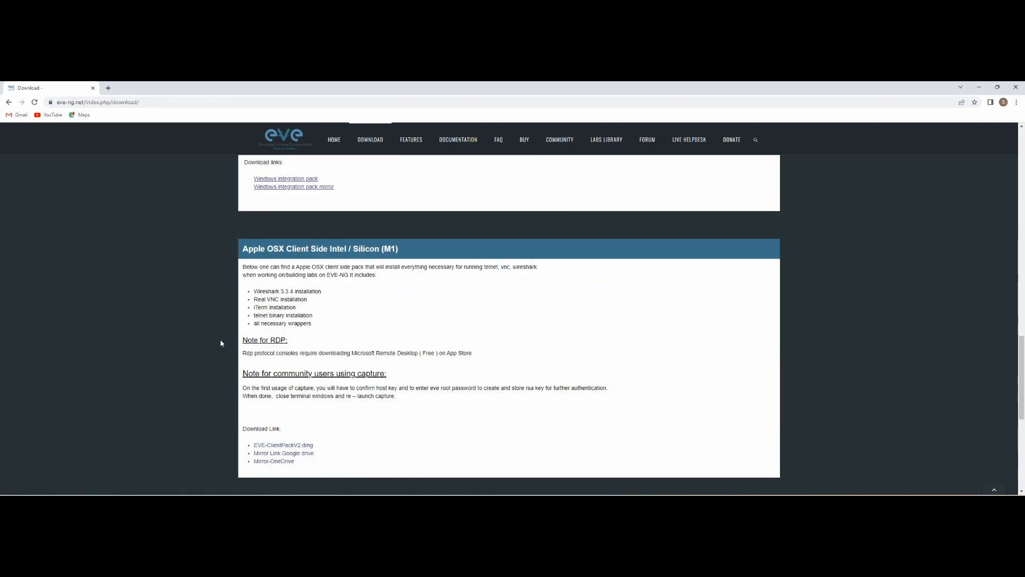
Step: Highlight the EVE-NG Professional/Learning Center heading on the eve-ng.net download page
scroll(332, 297, "up", 10)
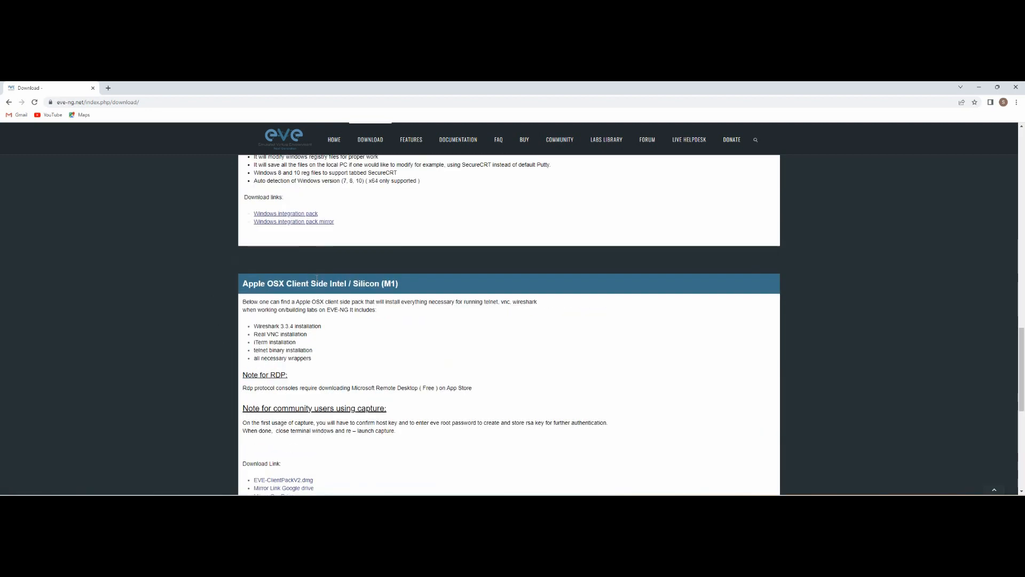
scroll(334, 298, "up", 7)
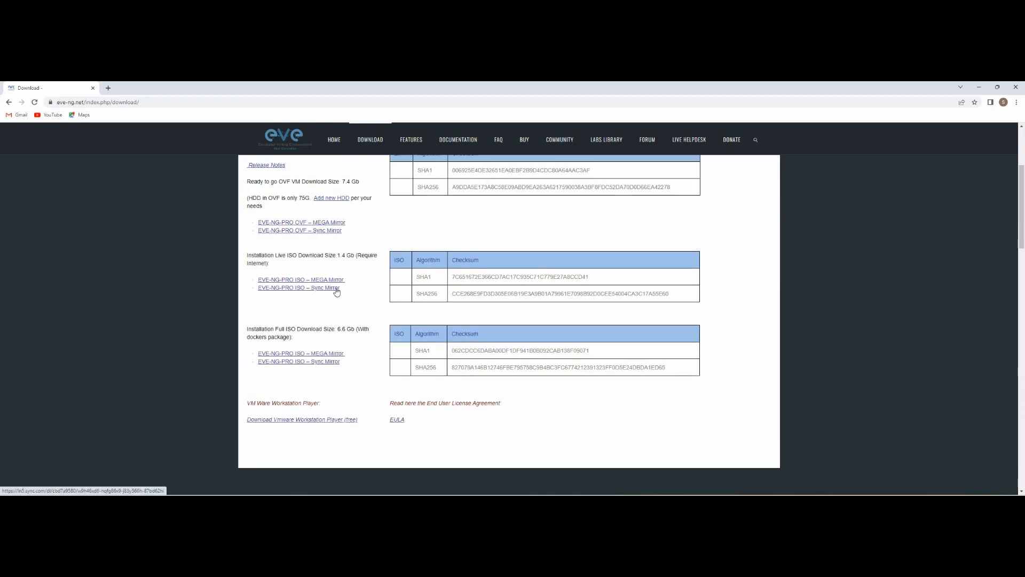
scroll(341, 294, "down", 6)
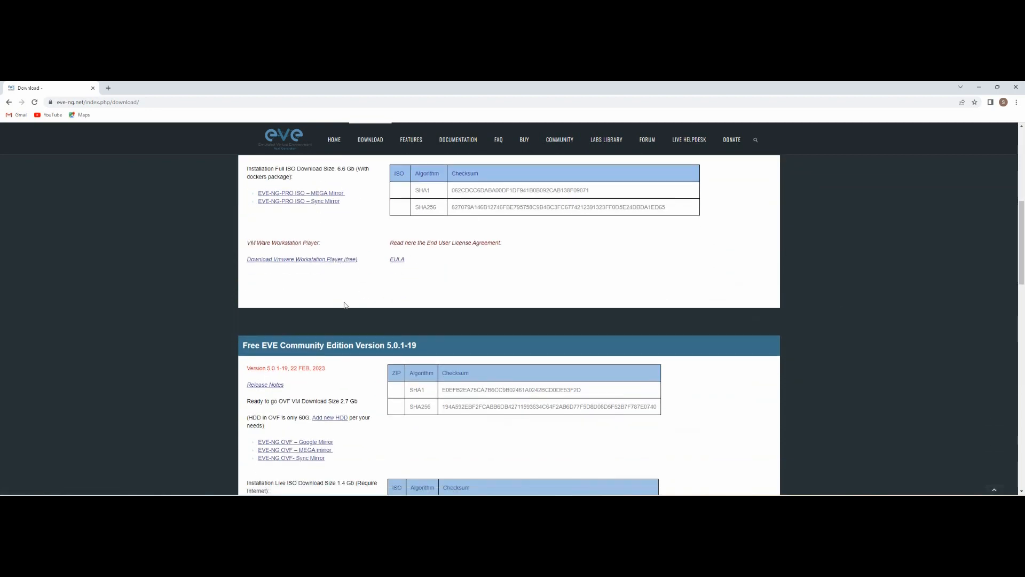
scroll(345, 303, "up", 5)
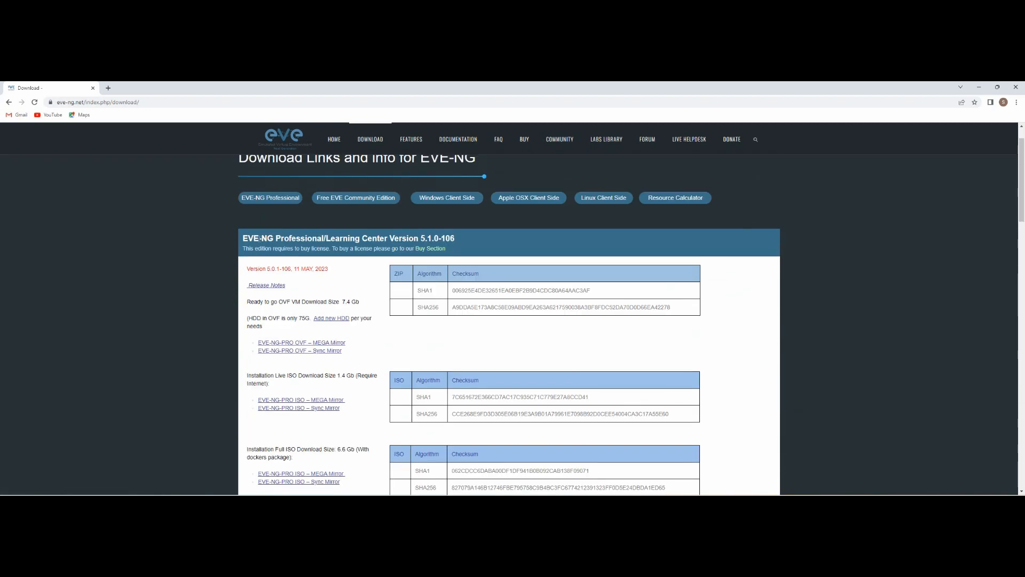
left_click_drag(274, 238, 361, 238)
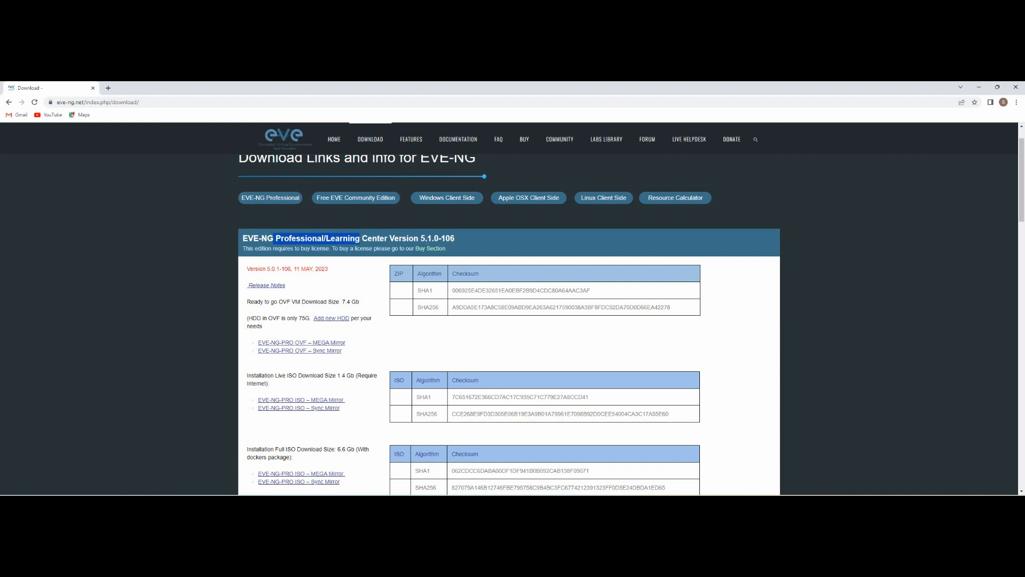
left_click(276, 238)
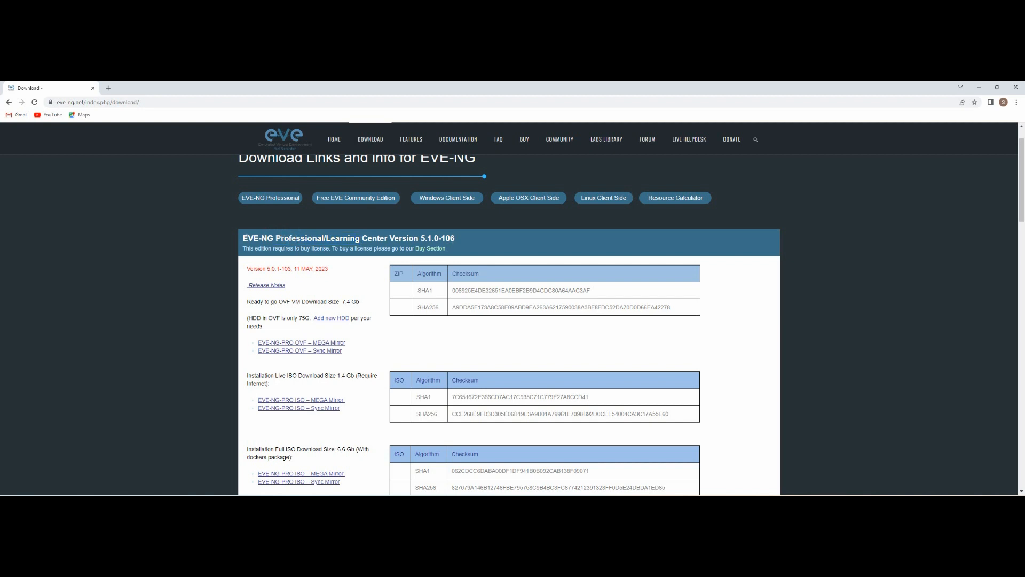
left_click_drag(244, 239, 388, 238)
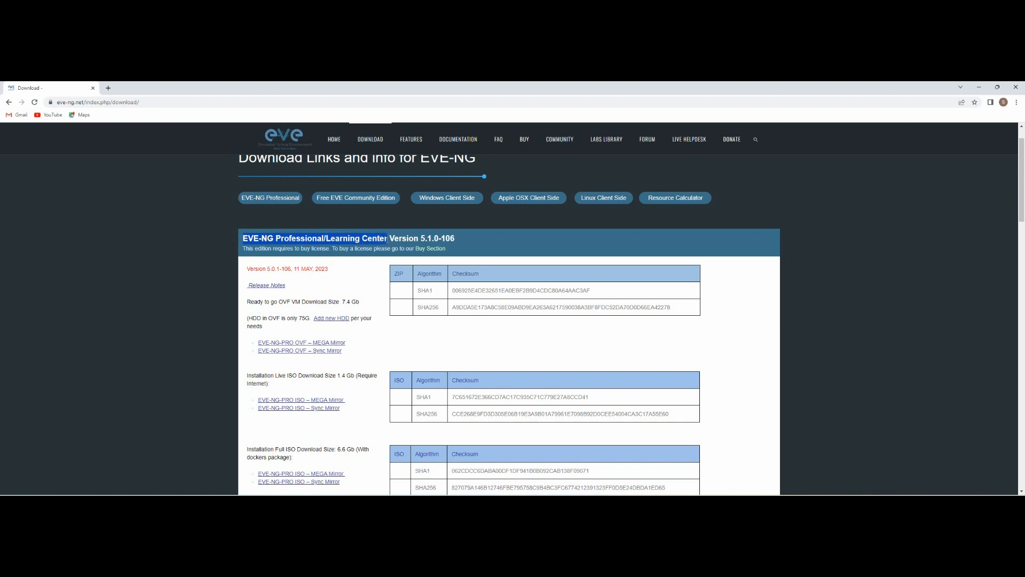
left_click(362, 240)
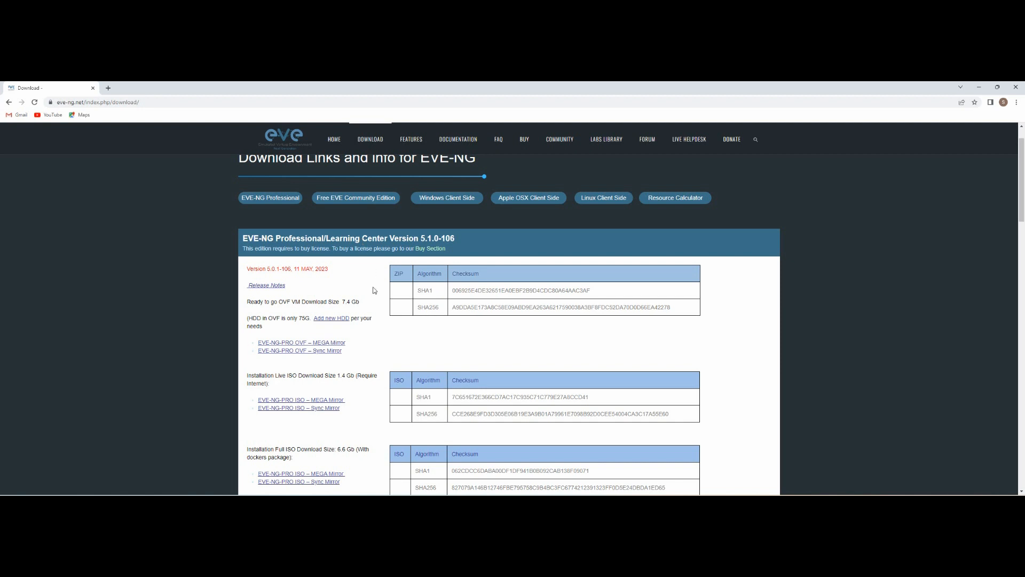
Step: Scroll down to the Free EVE Community Edition 5.0.1-19 section and highlight its heading
scroll(375, 286, "down", 7)
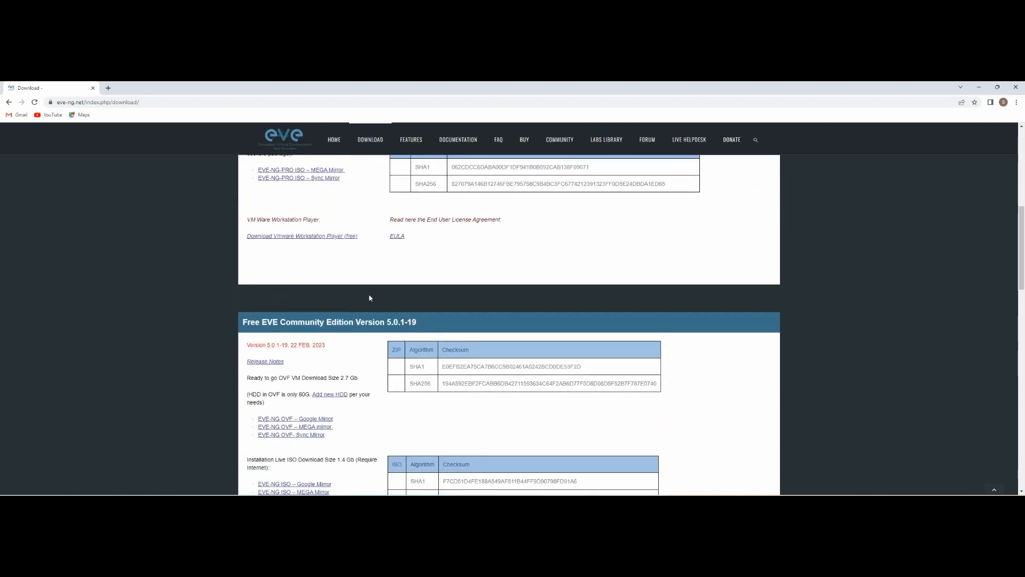
left_click_drag(244, 265, 335, 266)
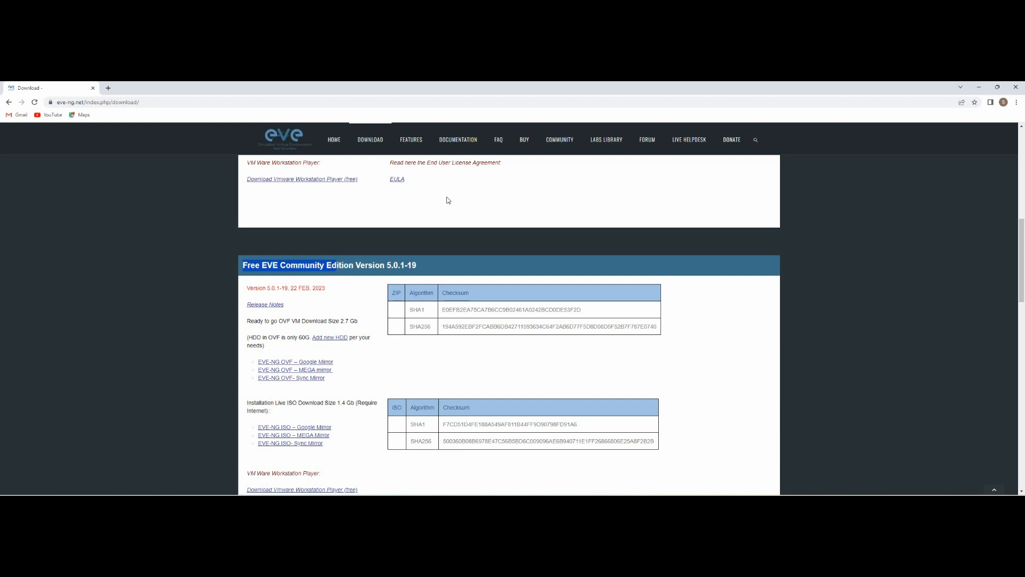
left_click(339, 270)
scroll(345, 344, "down", 1)
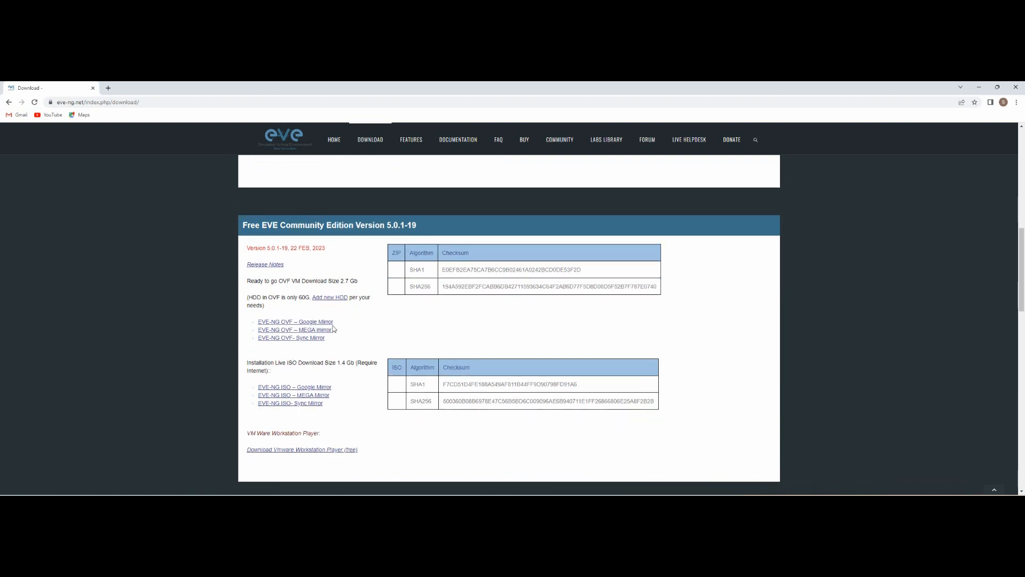
left_click_drag(286, 225, 315, 225)
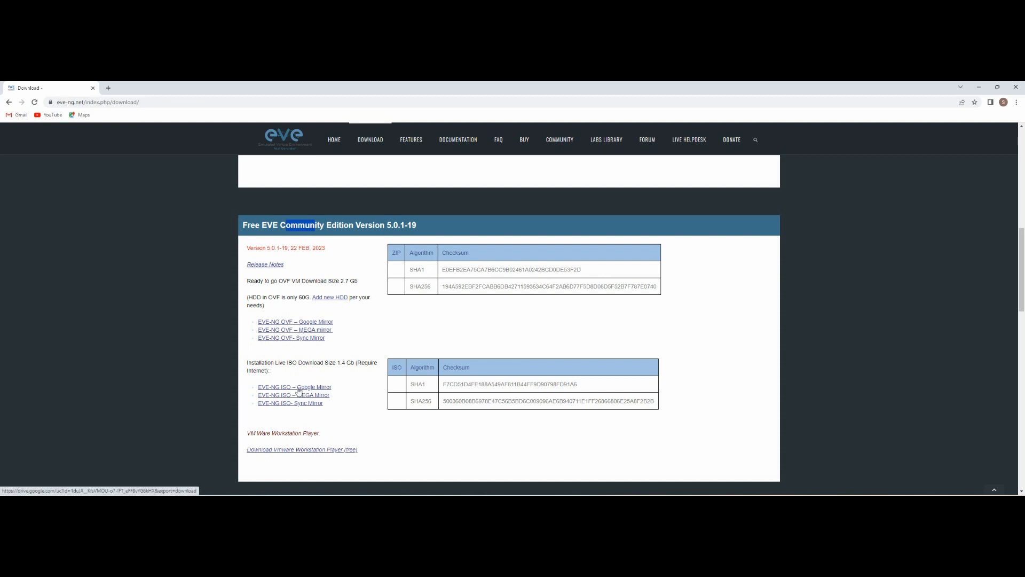
Step: Open the EVE-NG OVF Google Mirror link and highlight the 2.7G zip's virus-scan warning
left_click(294, 323)
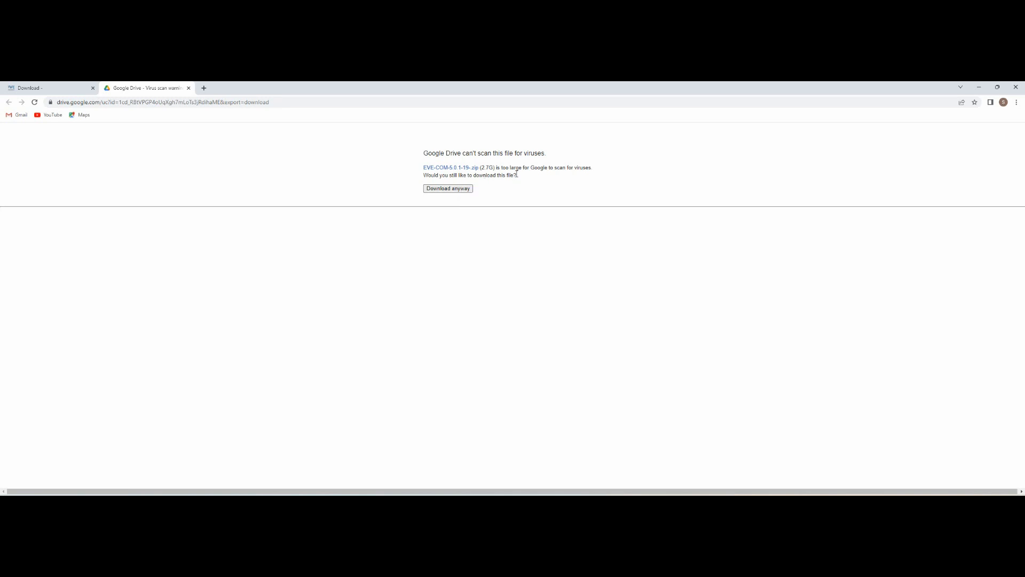
triple_click(499, 169)
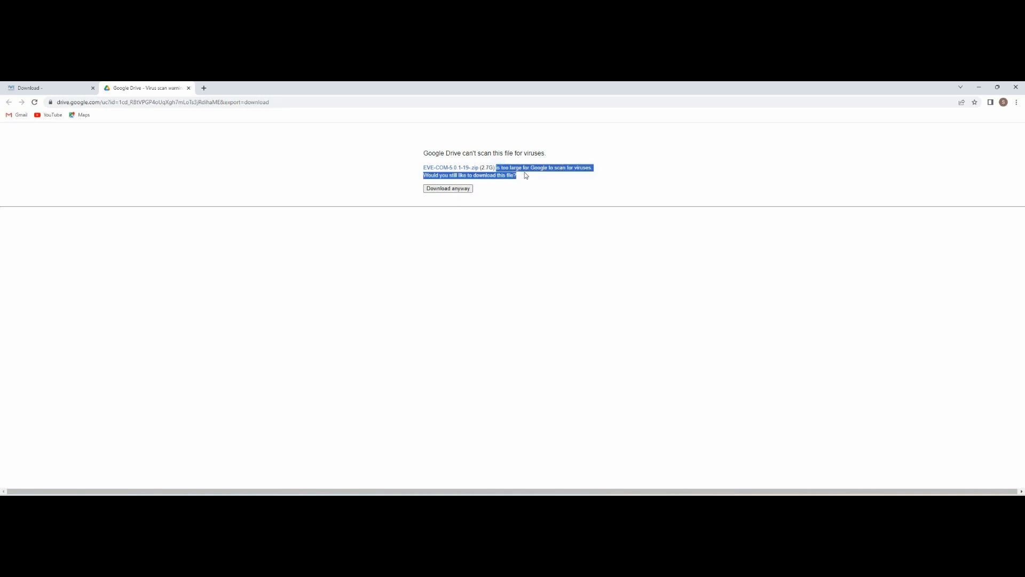
left_click(506, 170)
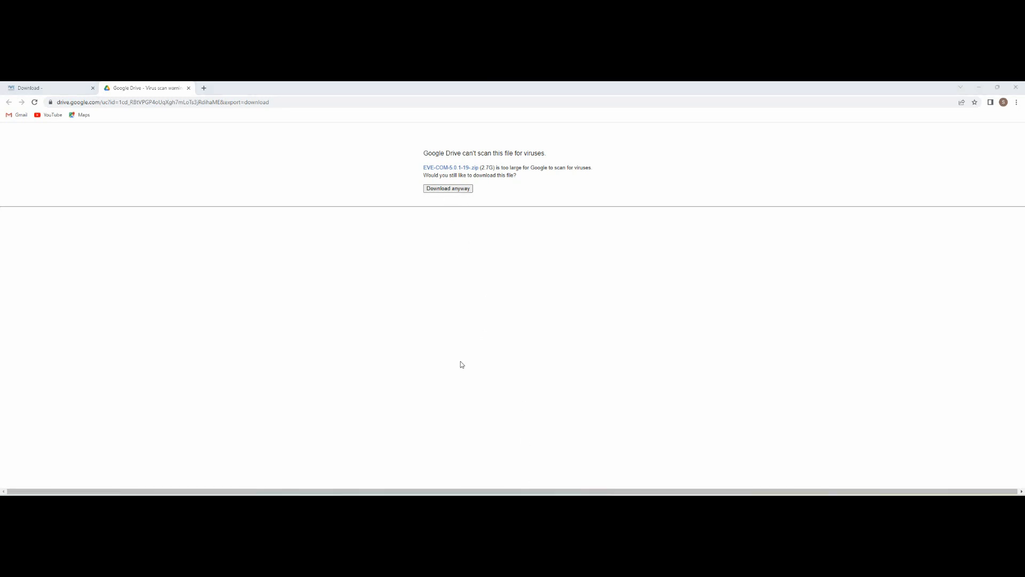
Step: Open the extracted EVE-COM-5.0.1-19 folder under Downloads and minimize Chrome
left_click(214, 358)
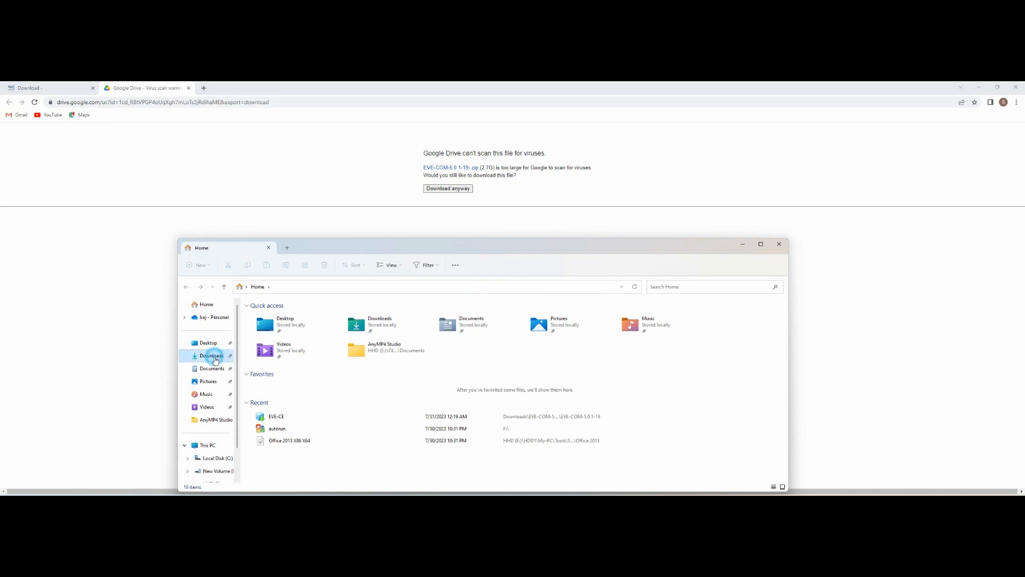
left_click_drag(443, 250, 531, 213)
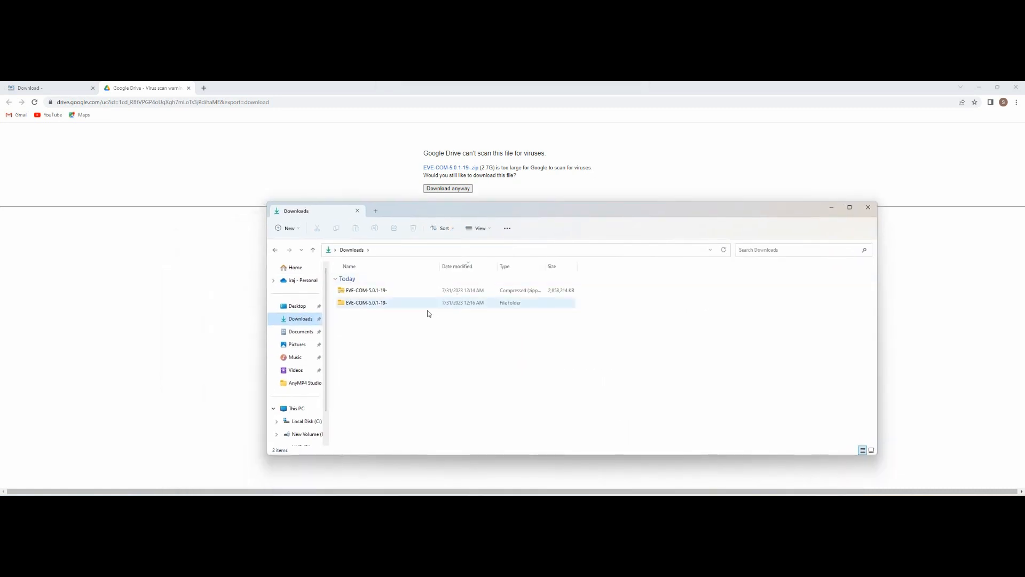
left_click(375, 292)
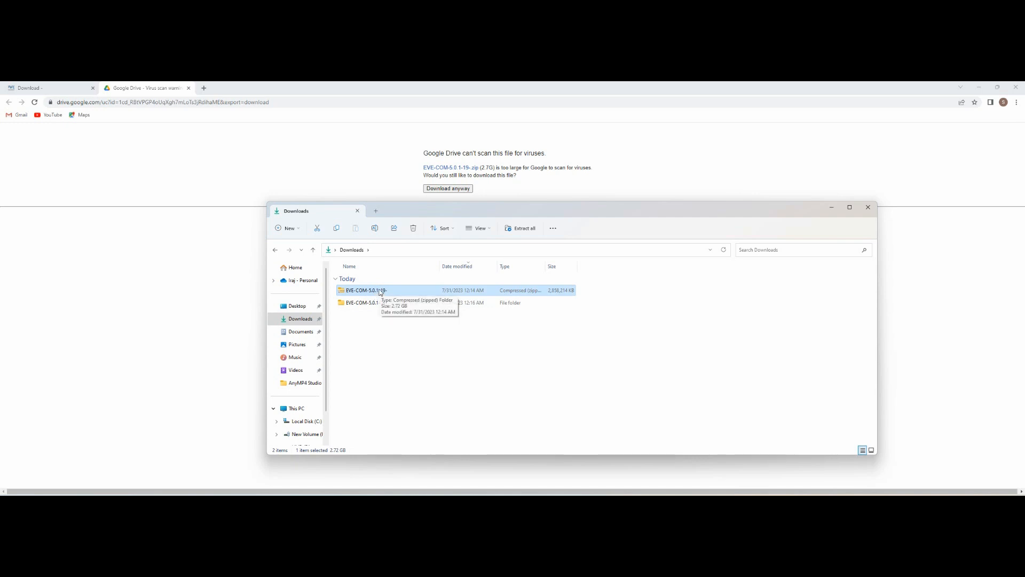
double_click(374, 303)
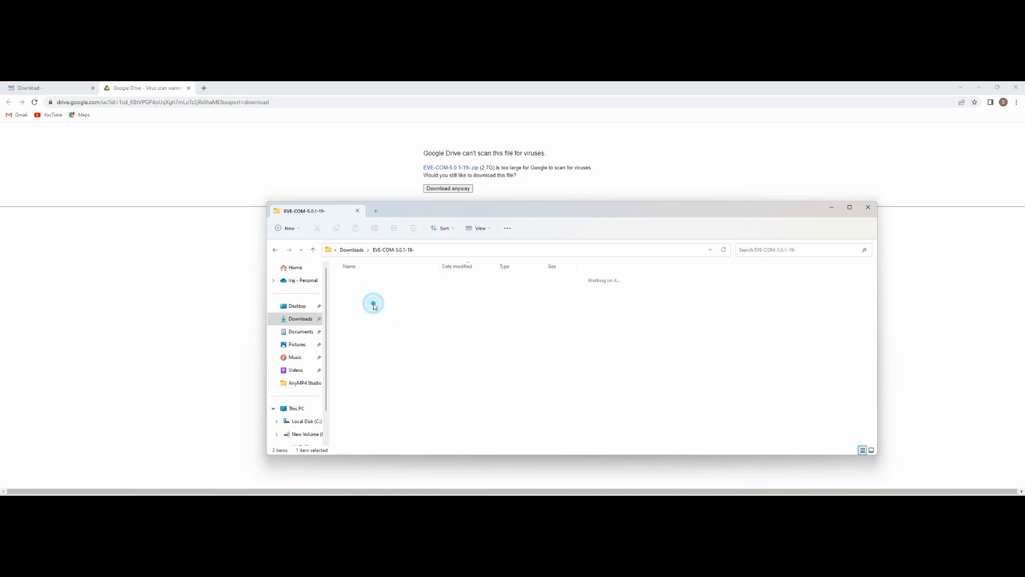
double_click(368, 291)
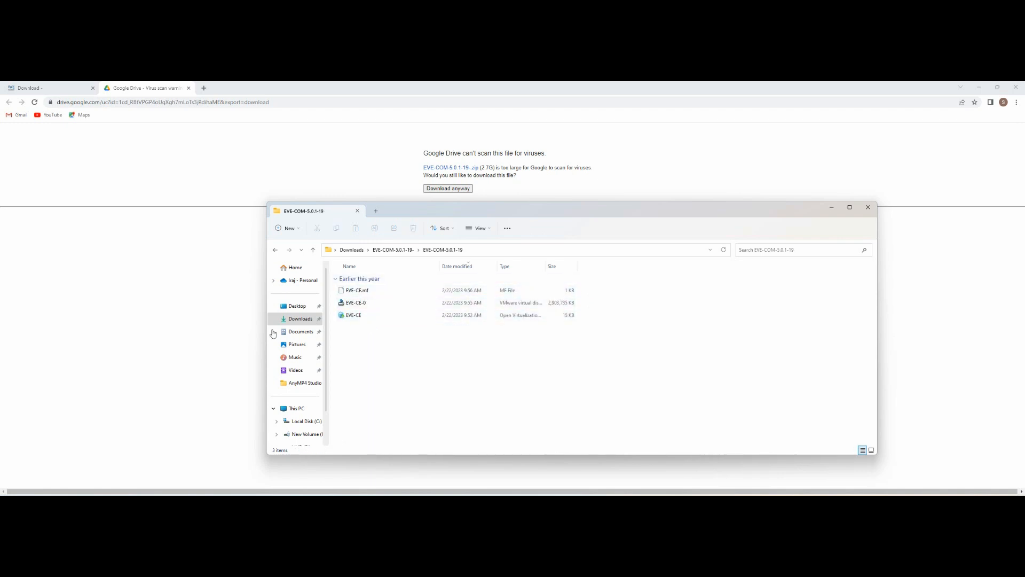
left_click(218, 330)
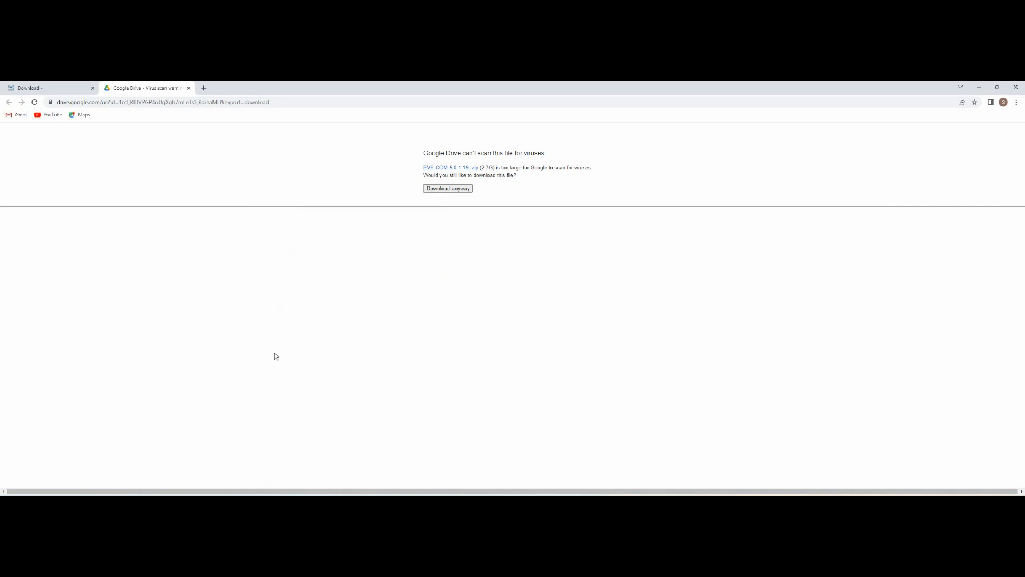
left_click(979, 87)
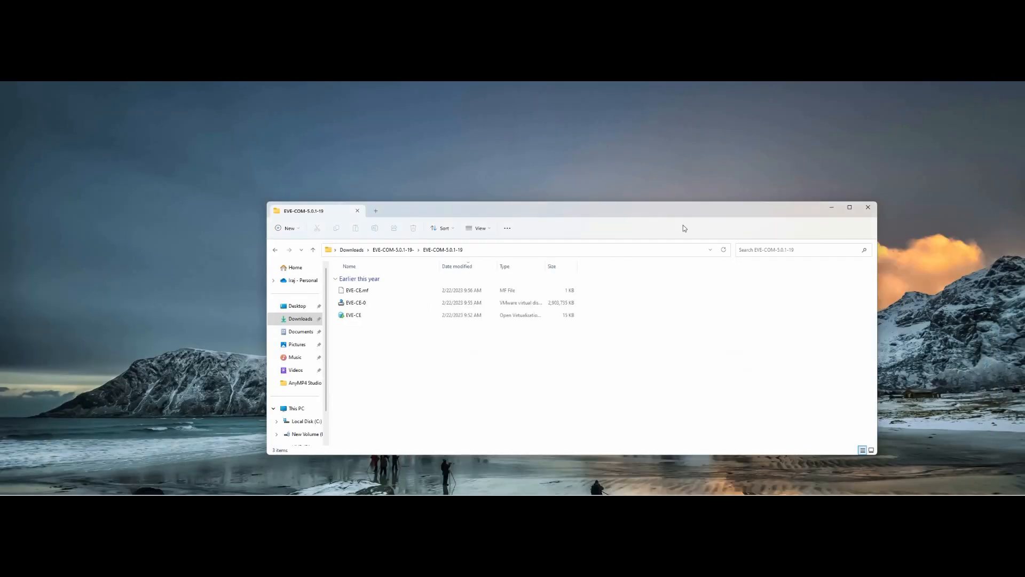
Step: Minimize File Explorer and bring VMware Workstation to the front
left_click(831, 207)
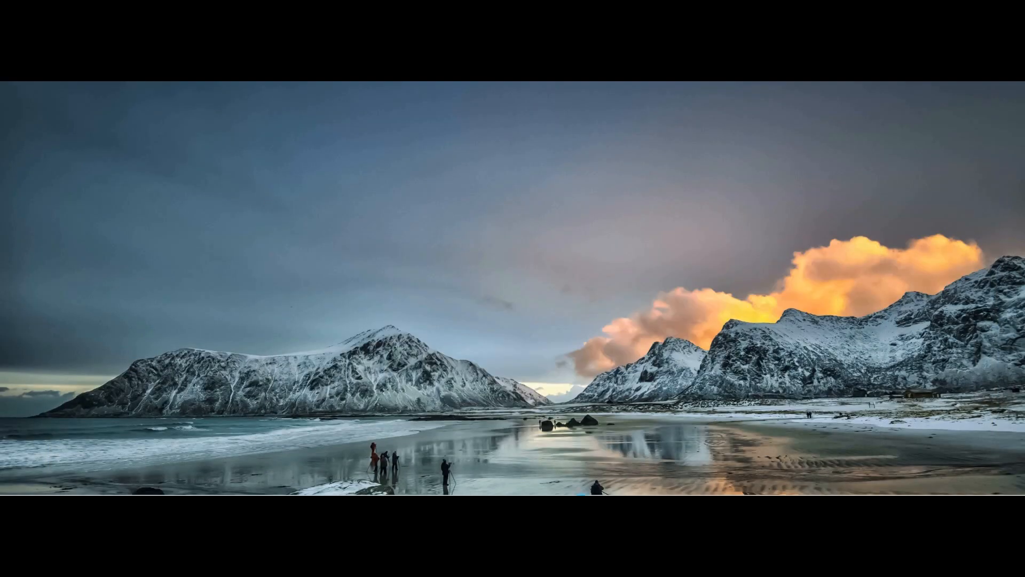
mouse_move(595, 480)
left_click(615, 460)
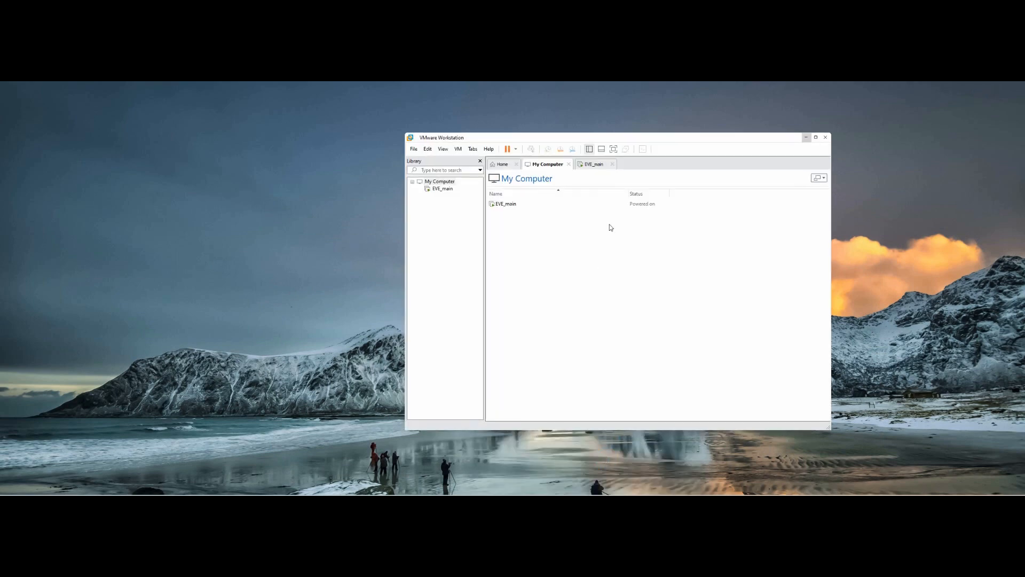
left_click_drag(662, 137, 617, 143)
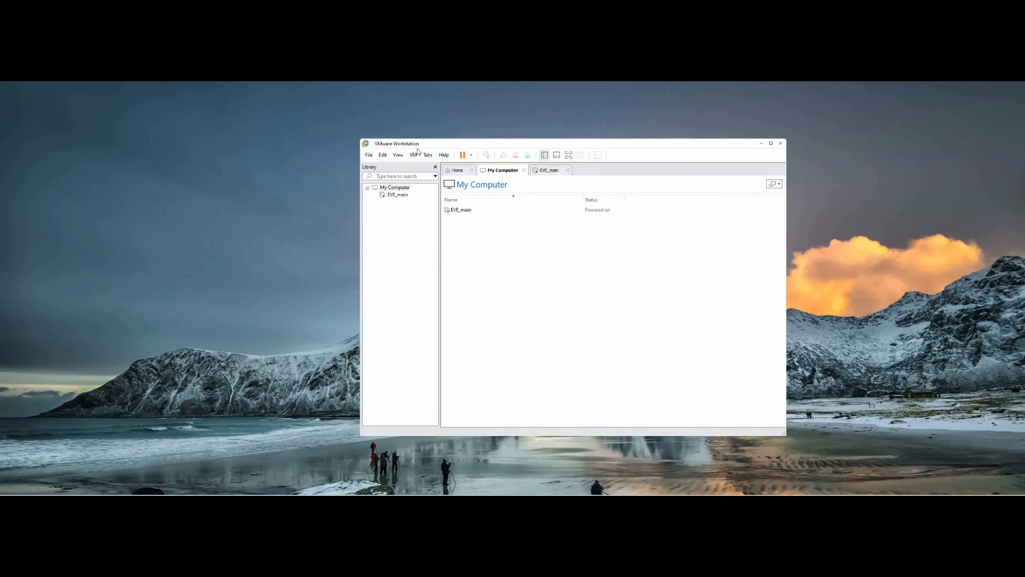
Step: Check the VMware Workstation version in About: 17 Pro, 17.0.1 build-21139696
left_click(443, 154)
left_click(458, 235)
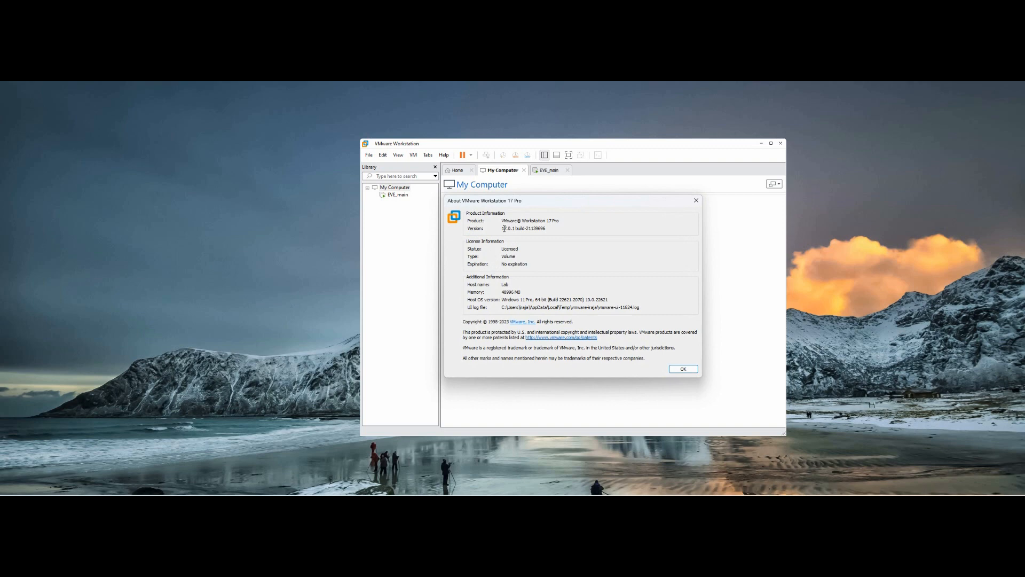
left_click_drag(502, 228, 552, 229)
left_click(682, 369)
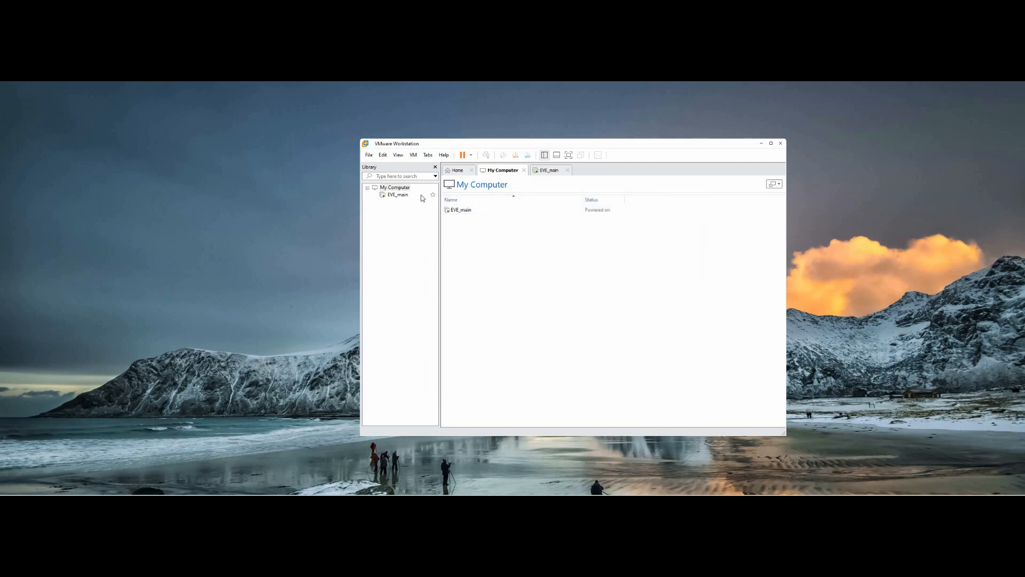
left_click(368, 155)
Step: Open the EVE-CE OVF package from the EVE-COM-5.0.1-19 folder in VMware
left_click(393, 185)
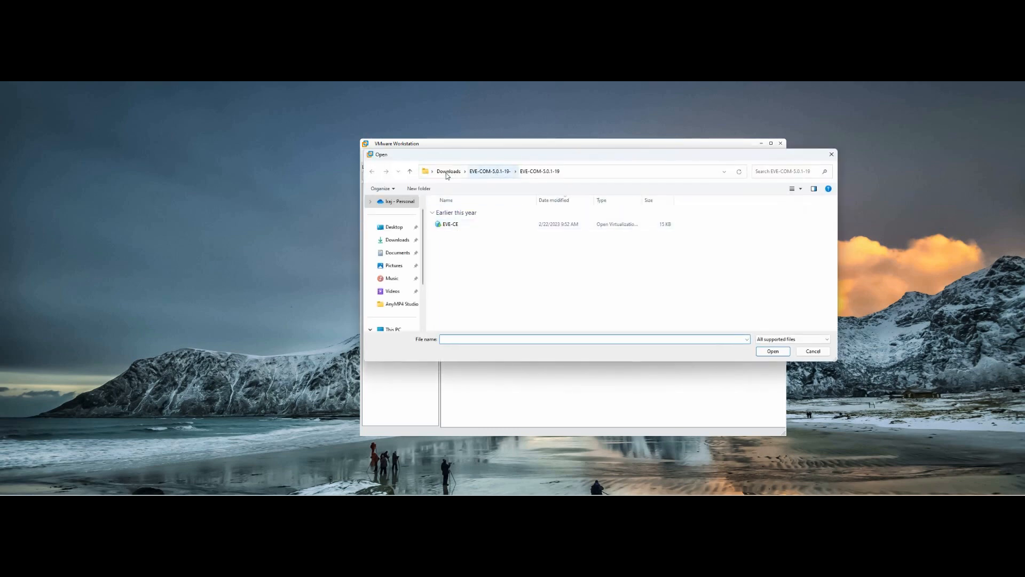
left_click(449, 171)
left_click(448, 224)
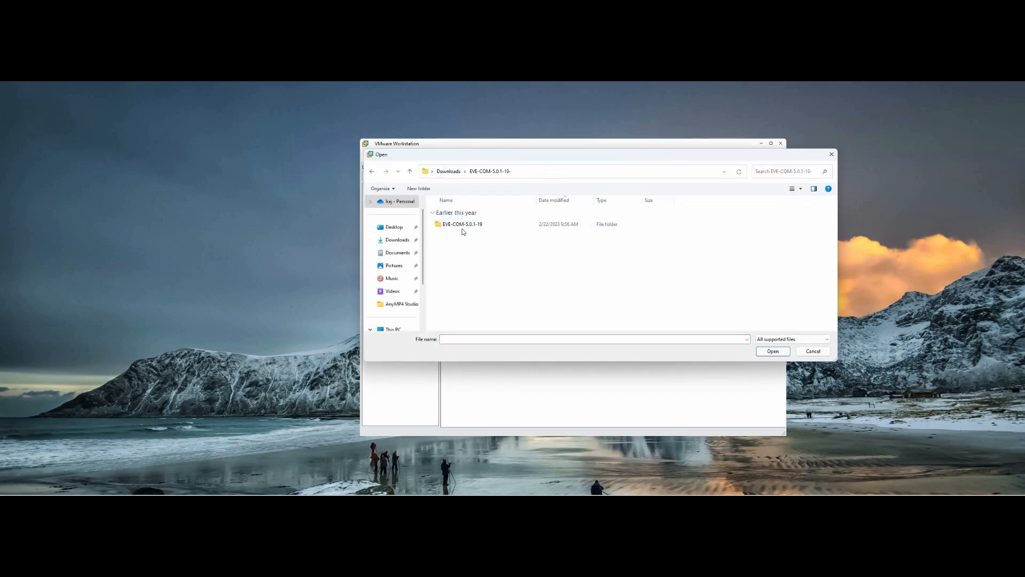
double_click(458, 224)
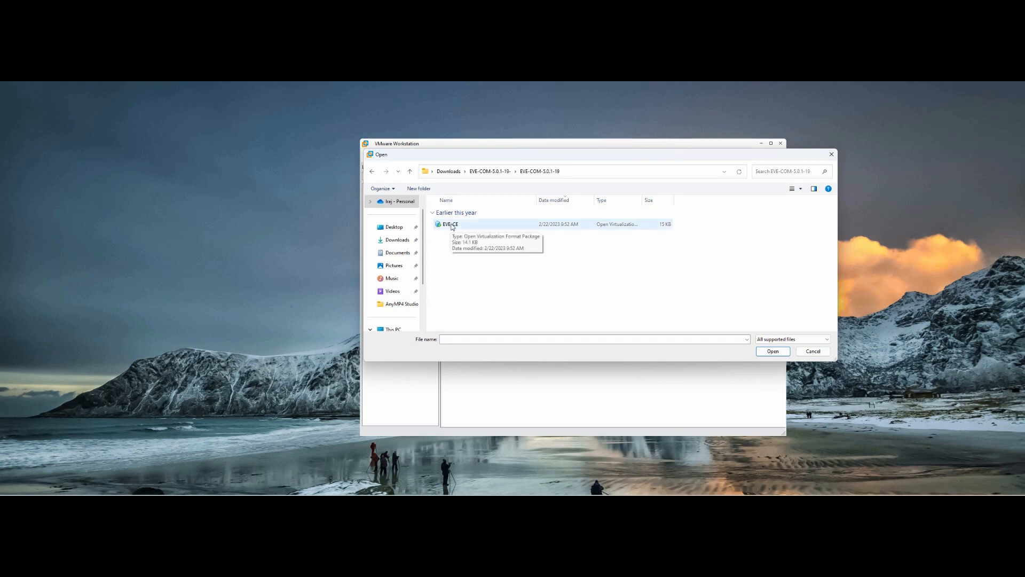
double_click(450, 227)
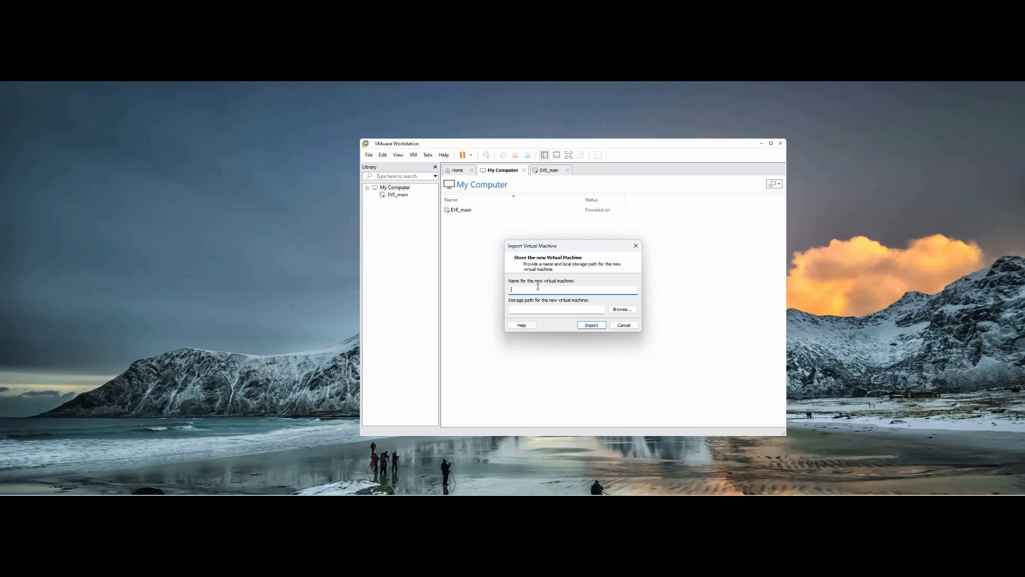
Step: Name the imported VM EVE_Test and check its path ends in Virtual Machines\EVE_Test
type("V")
key("BackSpace")
type("EVE_Test")
left_click_drag(589, 309, 624, 308)
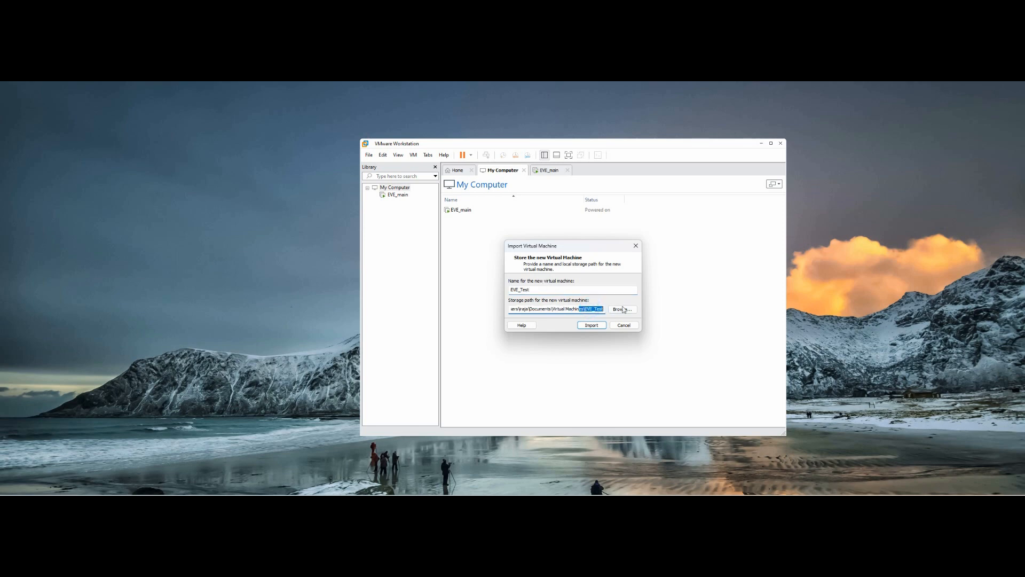
left_click_drag(549, 309, 593, 309)
Step: Start importing EVE_Test, then search the Start menu for 'vi' to find Virtual Network Editor
left_click(592, 308)
left_click(591, 326)
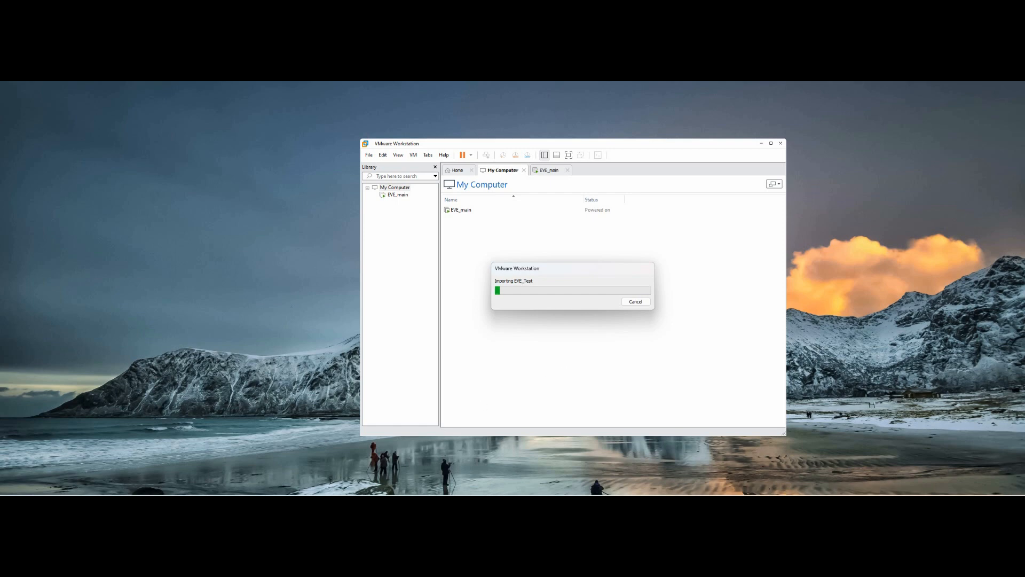
key("super")
type("vi")
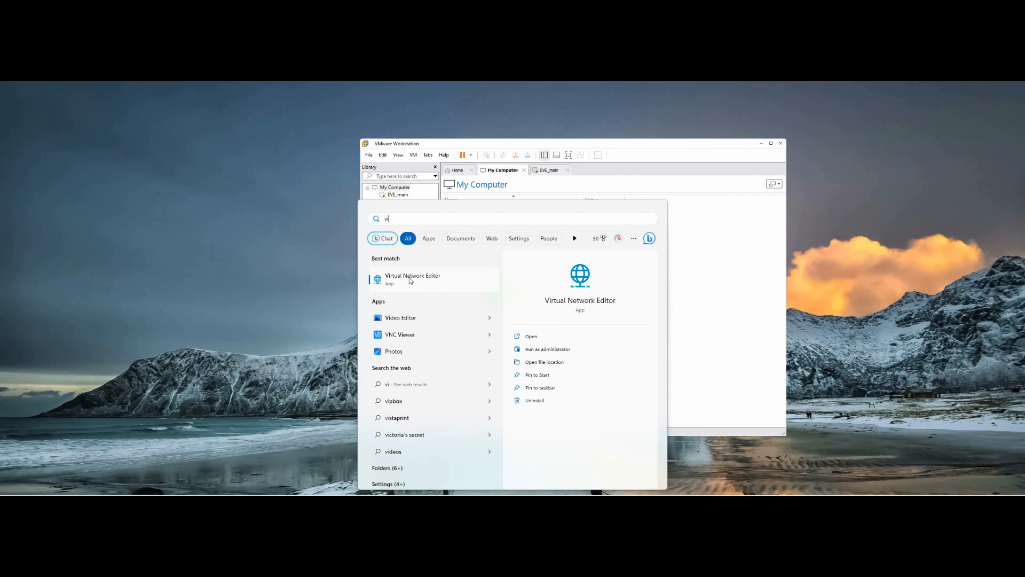
Step: Launch Virtual Network Editor and unlock its settings with administrator rights
left_click(410, 279)
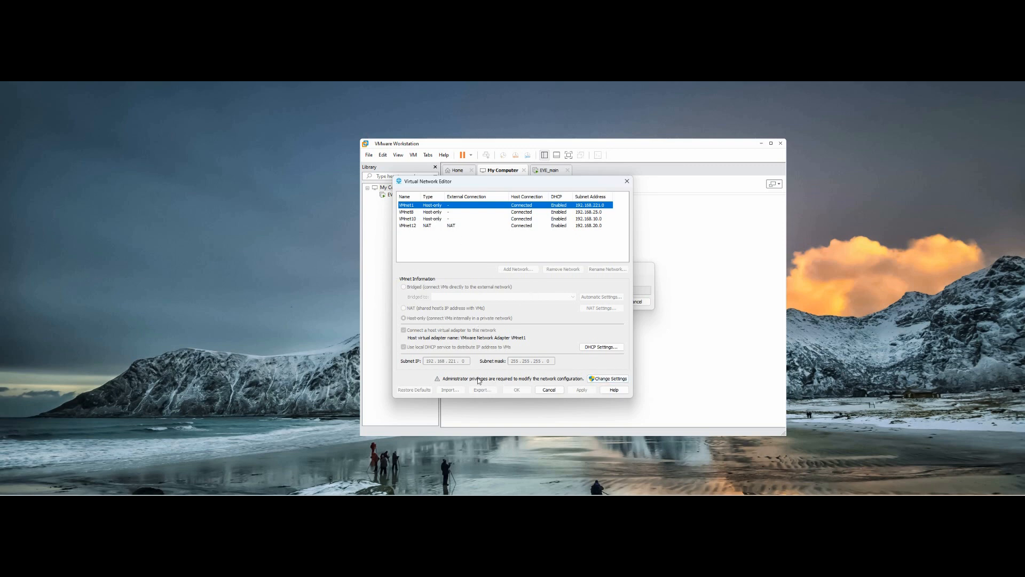
left_click(616, 379)
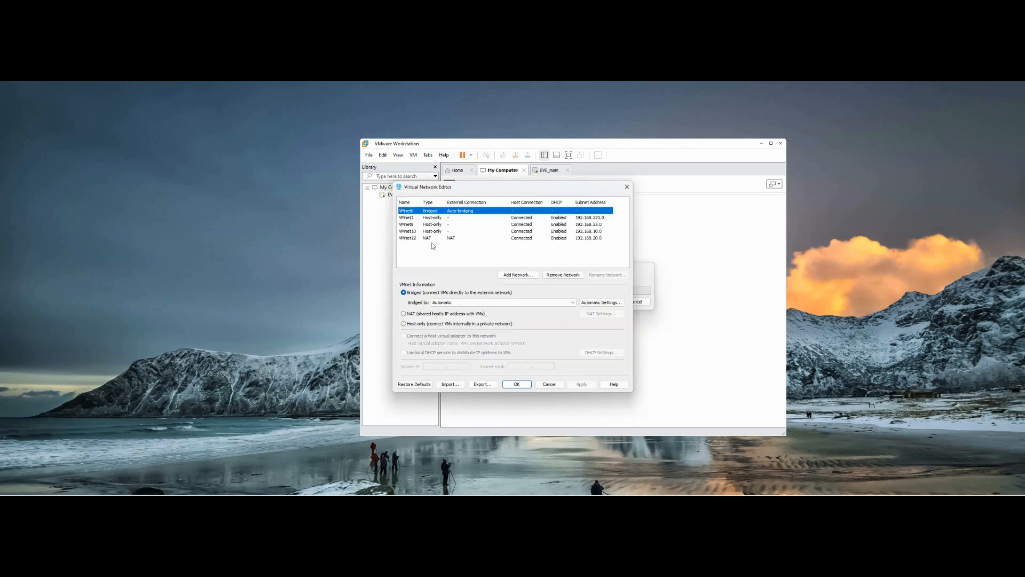
Step: Add a new VMnet2 network and review its DHCP address range
left_click(514, 275)
left_click(525, 288)
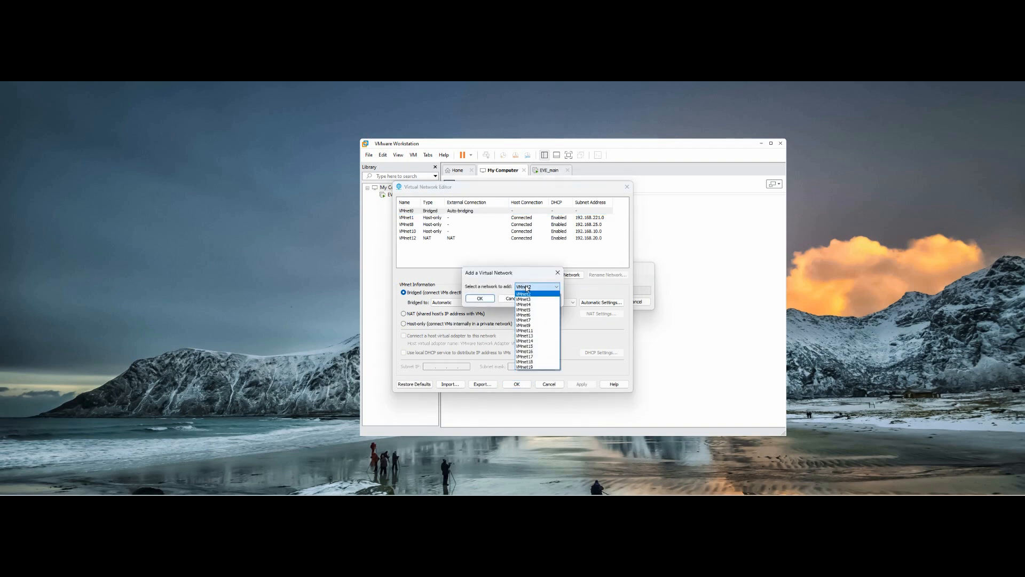
left_click(526, 287)
left_click(480, 297)
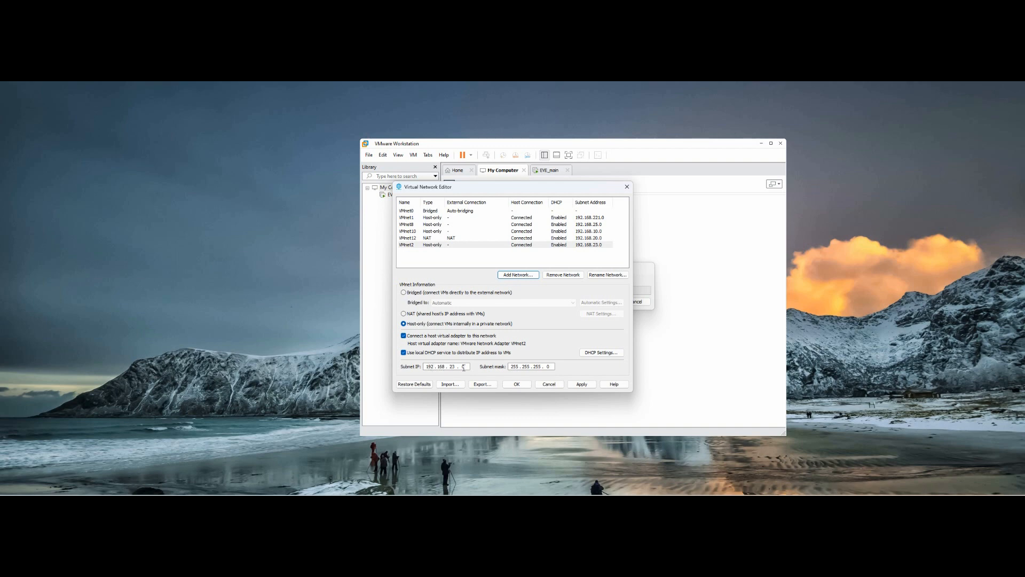
left_click(602, 353)
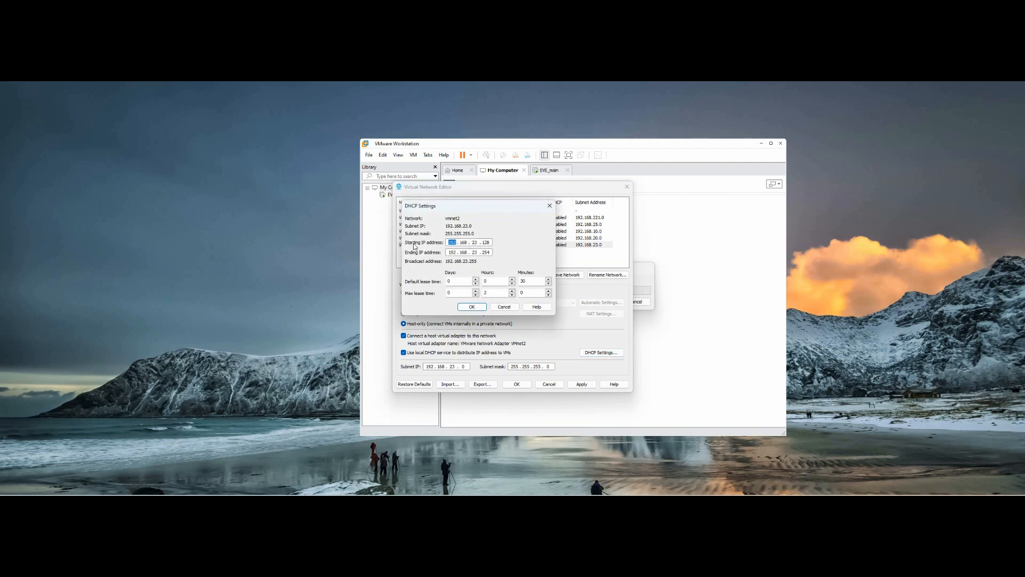
double_click(486, 242)
left_click(474, 308)
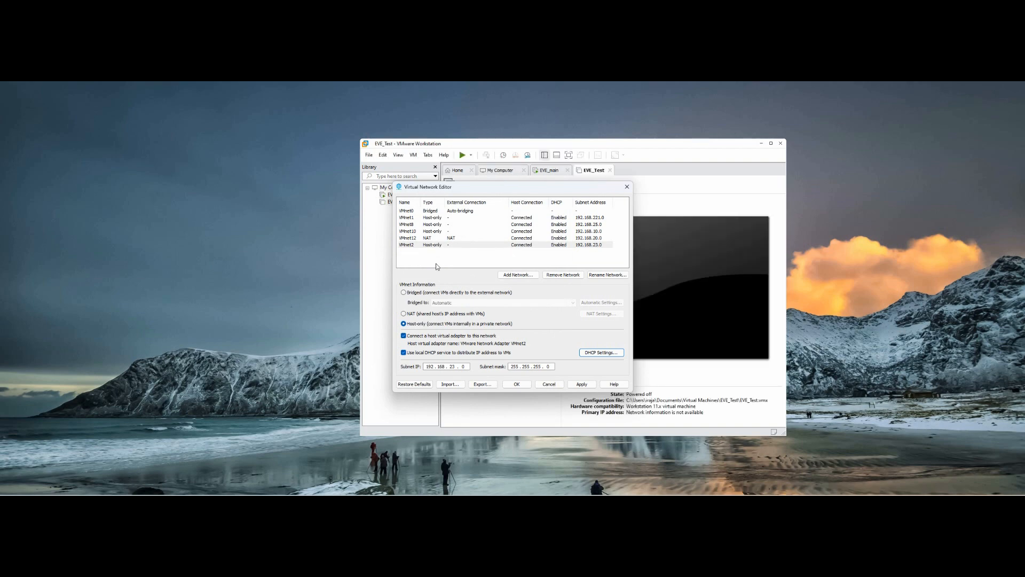
Step: Change VMnet12 to host-only, make VMnet2 the NAT network, and save the configuration
left_click(434, 245)
left_click(404, 314)
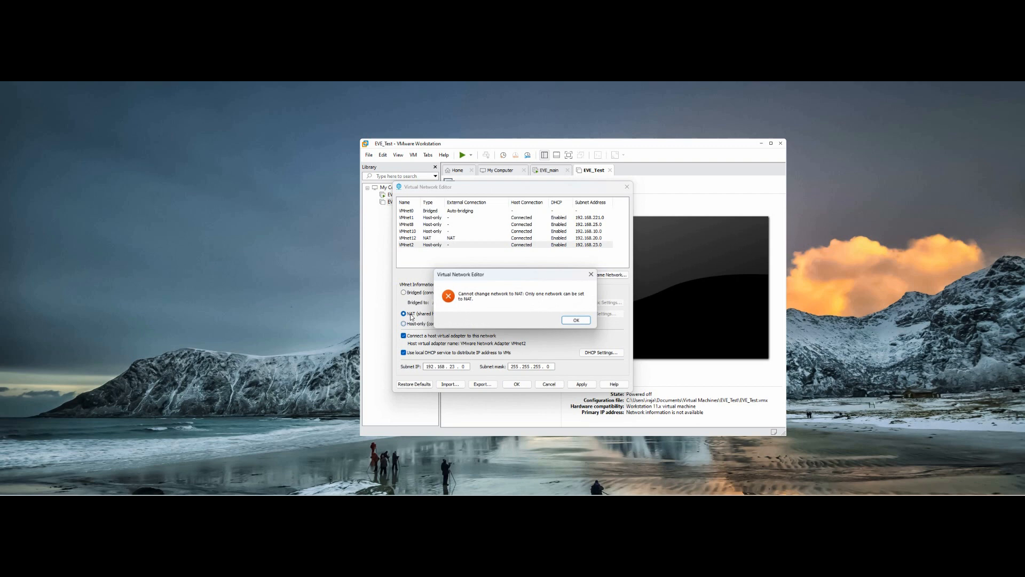
left_click(571, 324)
left_click(449, 239)
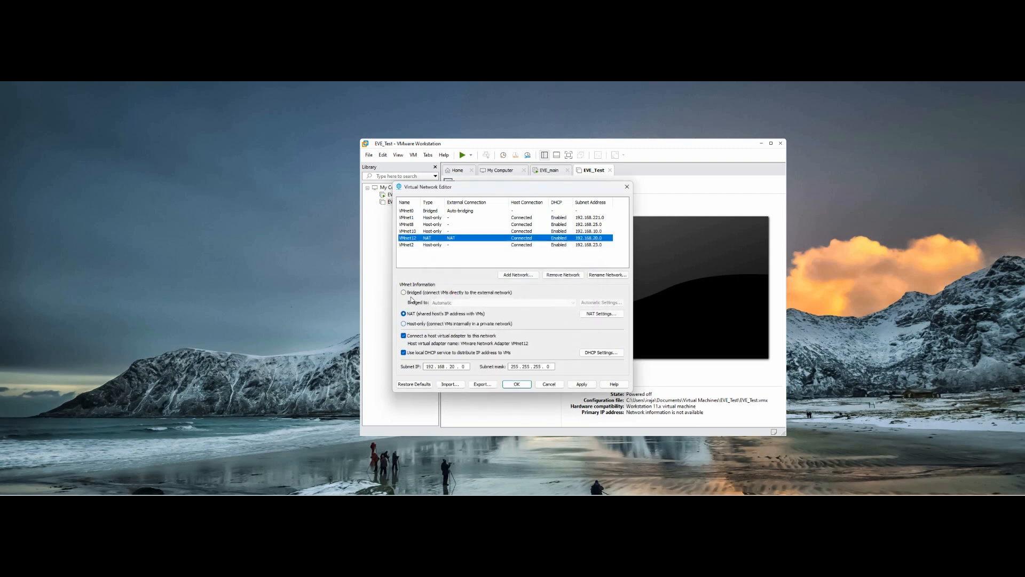
left_click(404, 323)
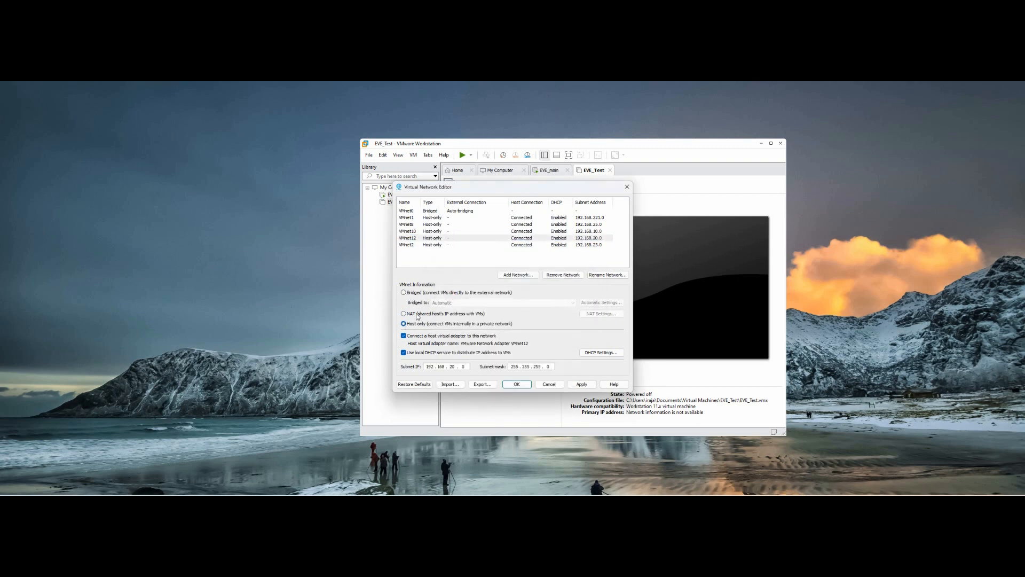
left_click(435, 245)
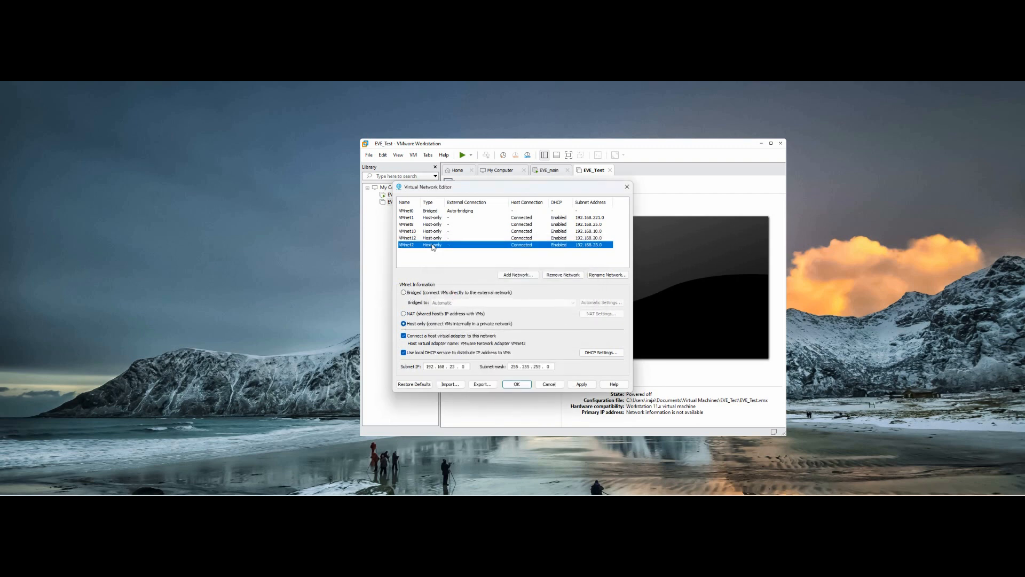
left_click(404, 314)
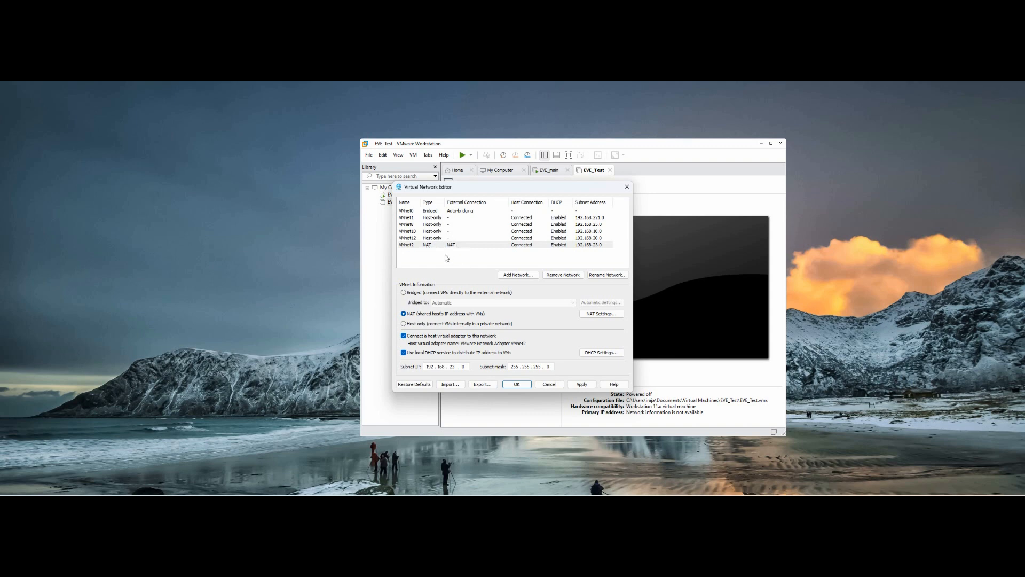
left_click(514, 384)
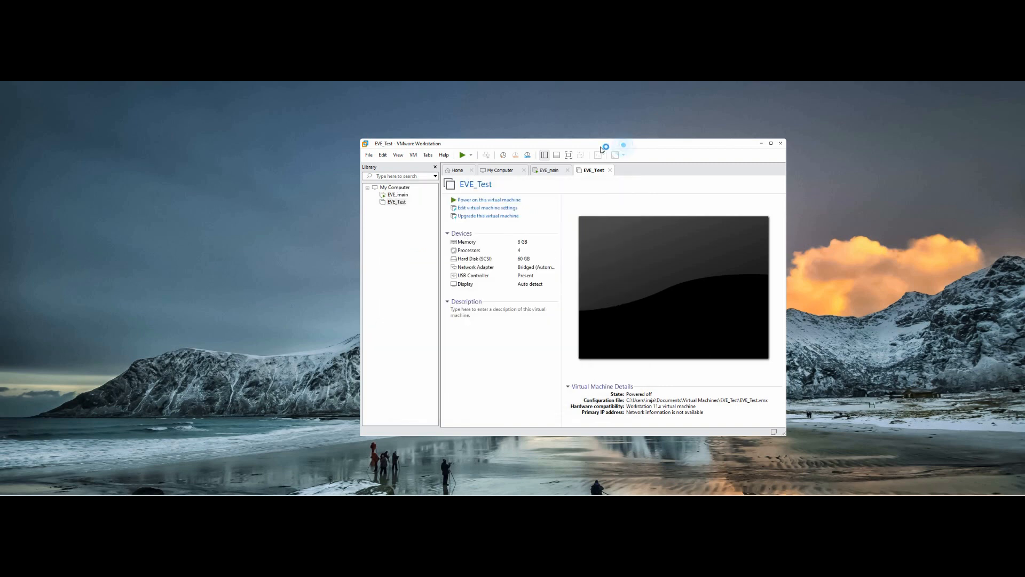
left_click_drag(600, 149, 739, 143)
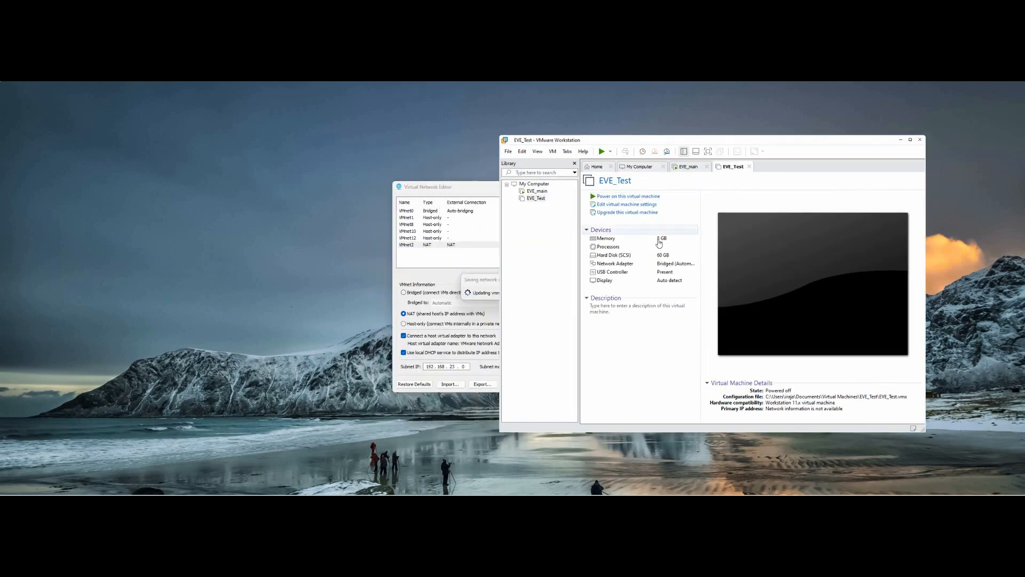
Step: Set EVE_Test's network adapter to Custom: VMnet2 (NAT) in its virtual machine settings
left_click(535, 199)
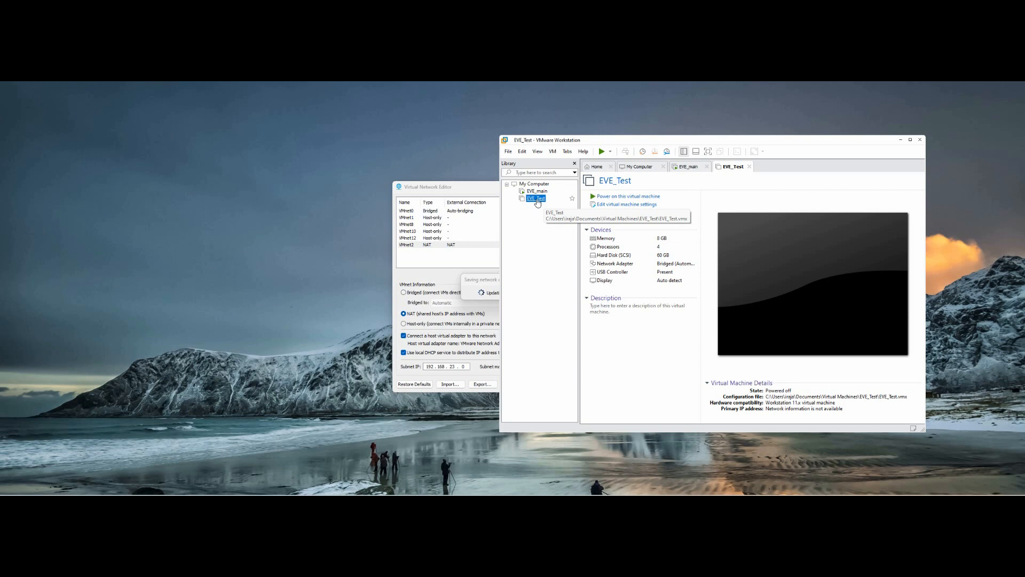
left_click(621, 207)
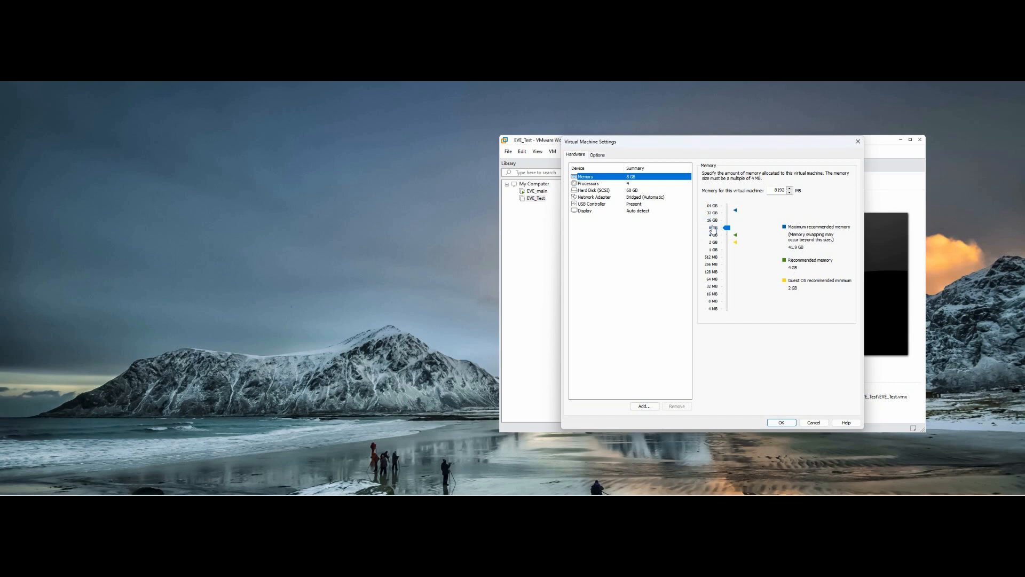
left_click(593, 185)
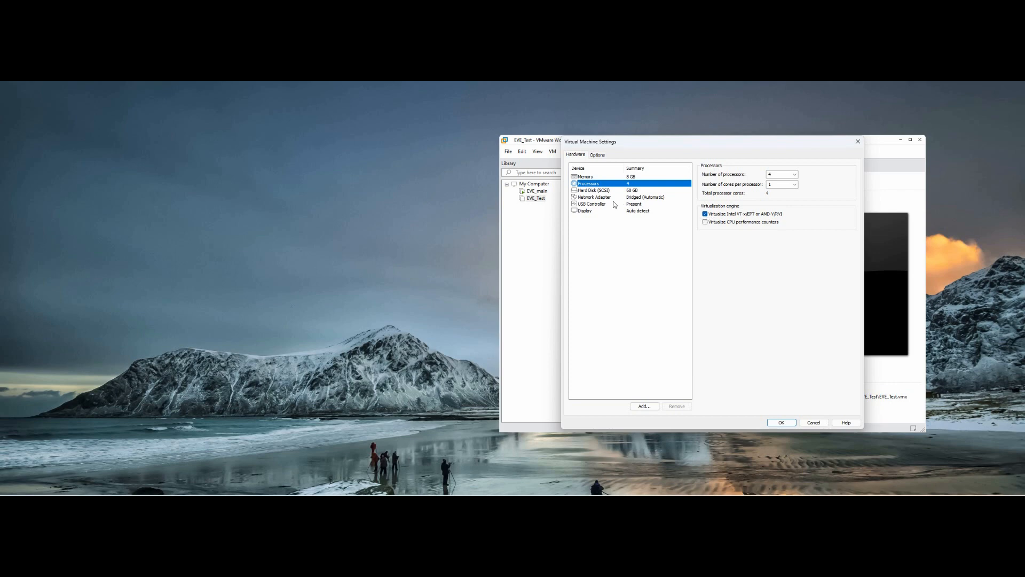
left_click(592, 198)
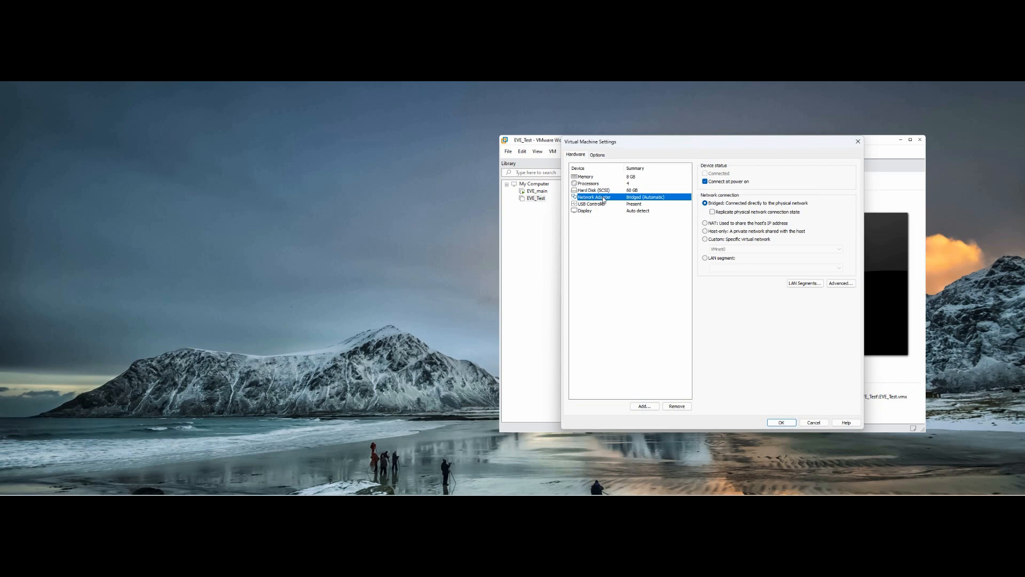
left_click(704, 239)
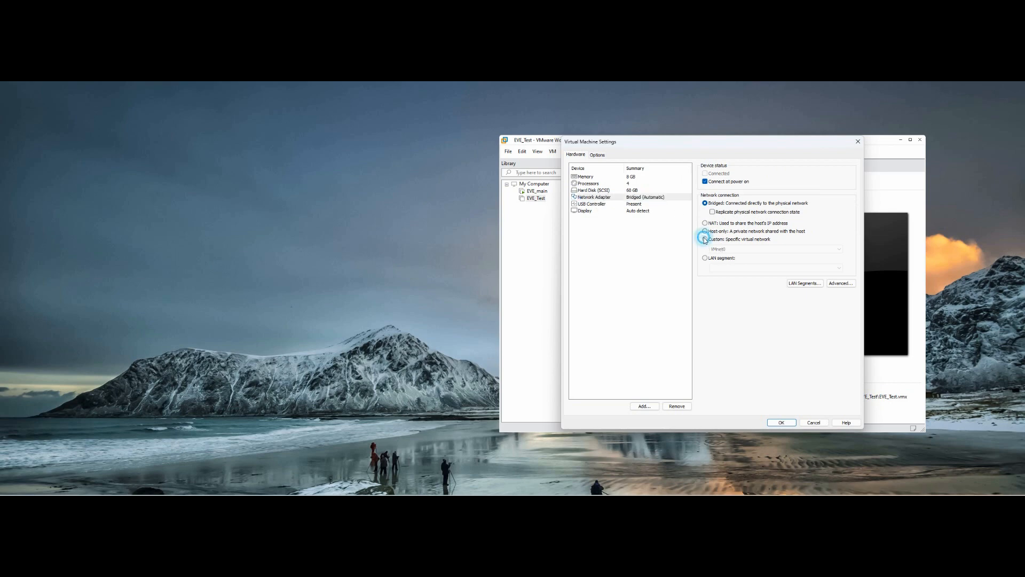
left_click(718, 249)
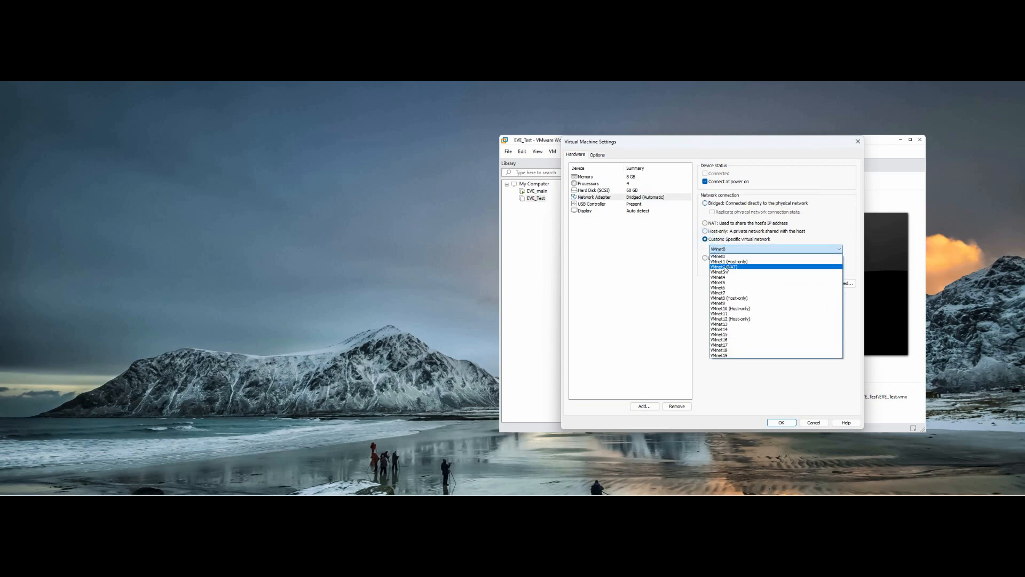
left_click(733, 269)
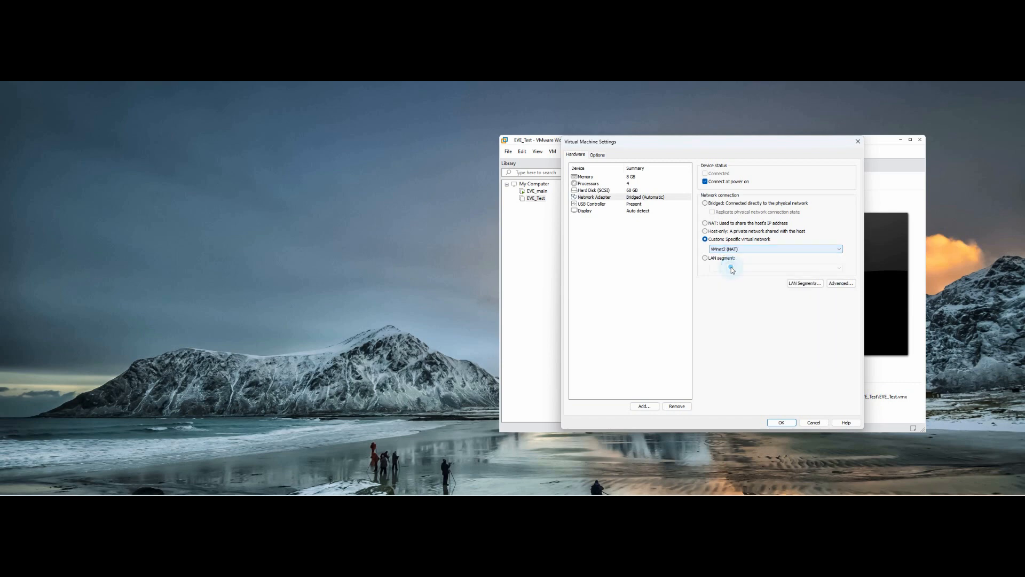
left_click(782, 423)
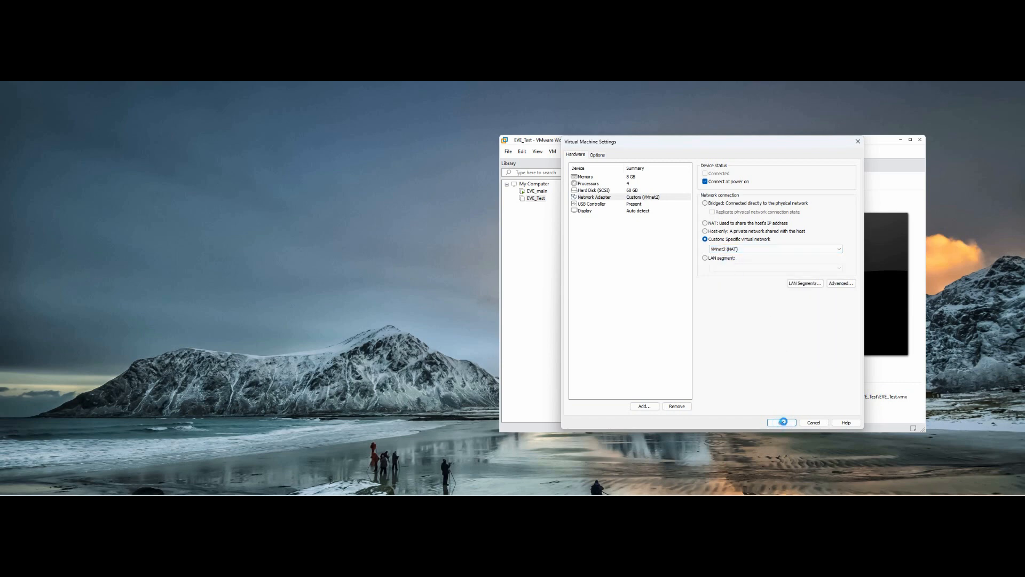
left_click_drag(766, 138, 712, 138)
left_click(483, 198)
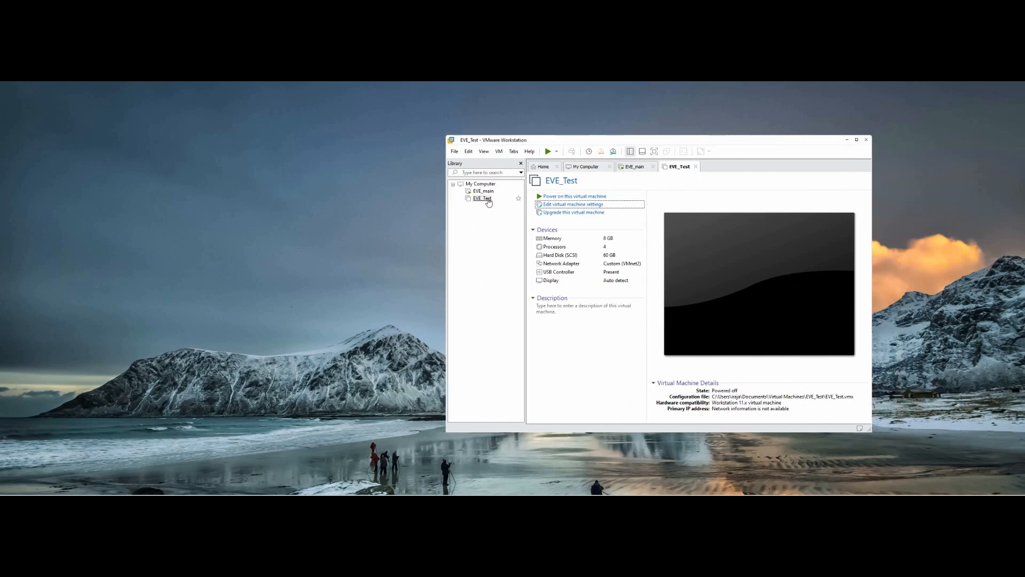
Step: Power on EVE_Test and give its console keyboard focus while it boots
left_click(557, 197)
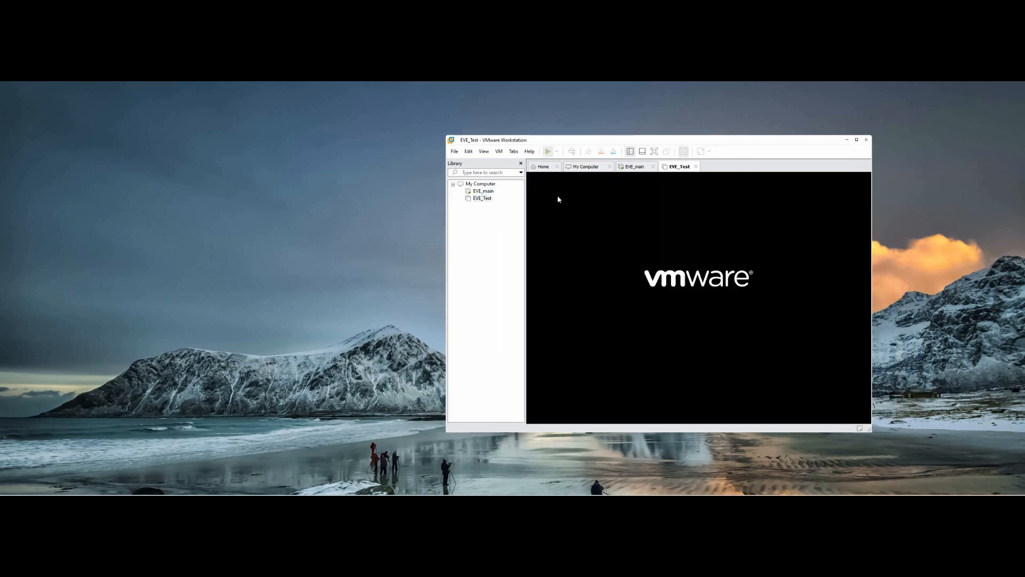
left_click_drag(733, 139, 622, 124)
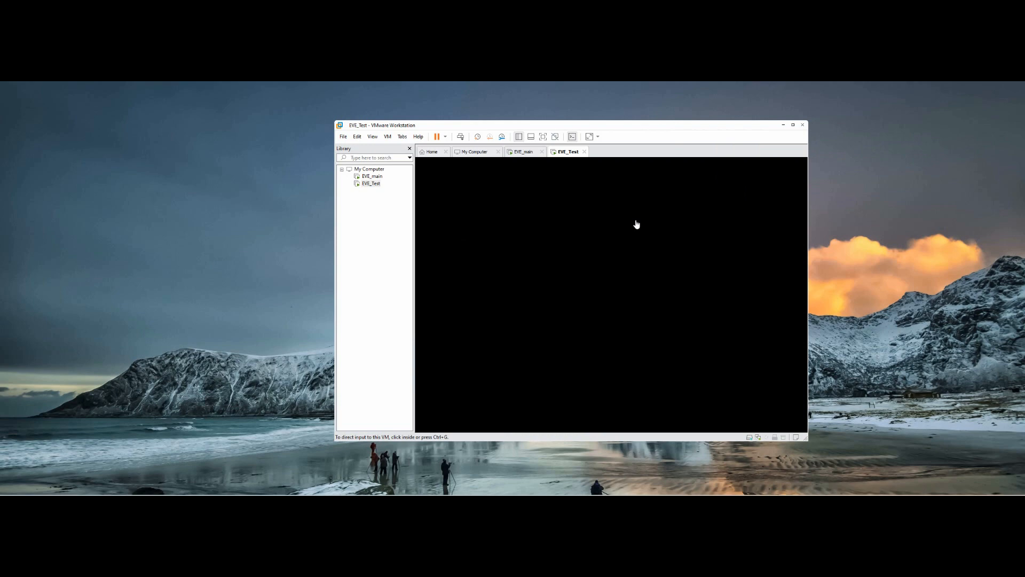
left_click(607, 238)
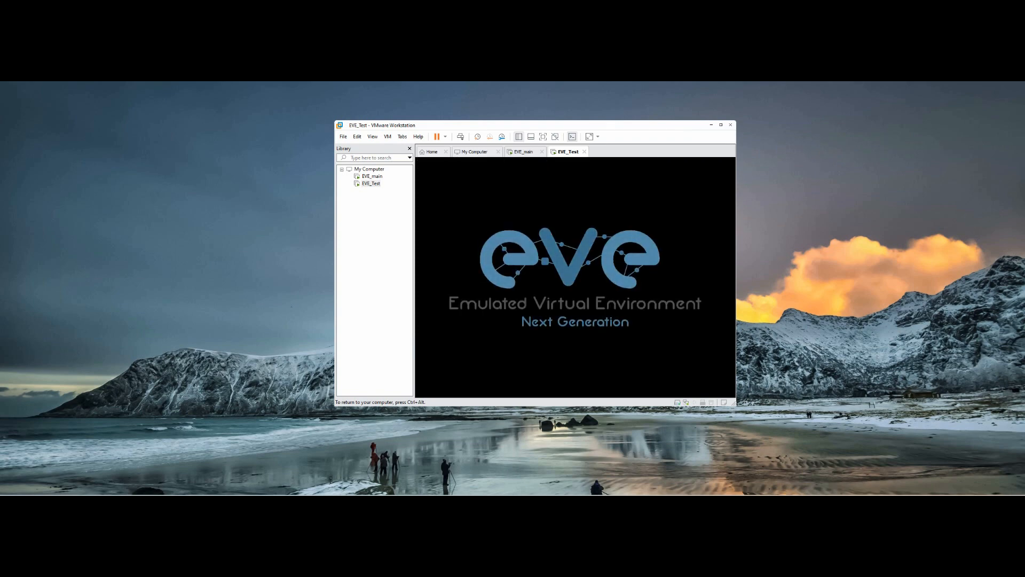
key("ctrl+alt")
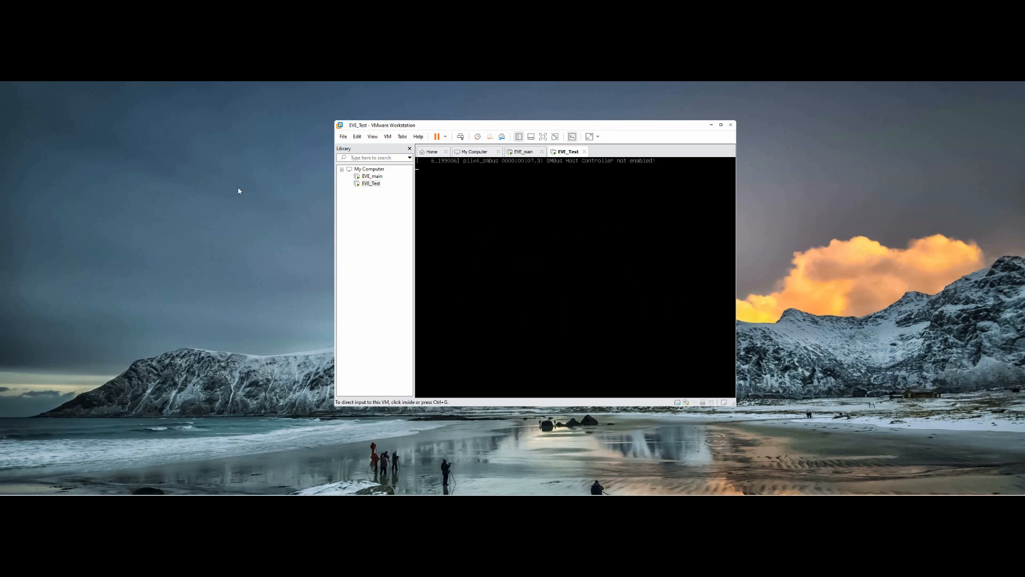
key("ctrl+g")
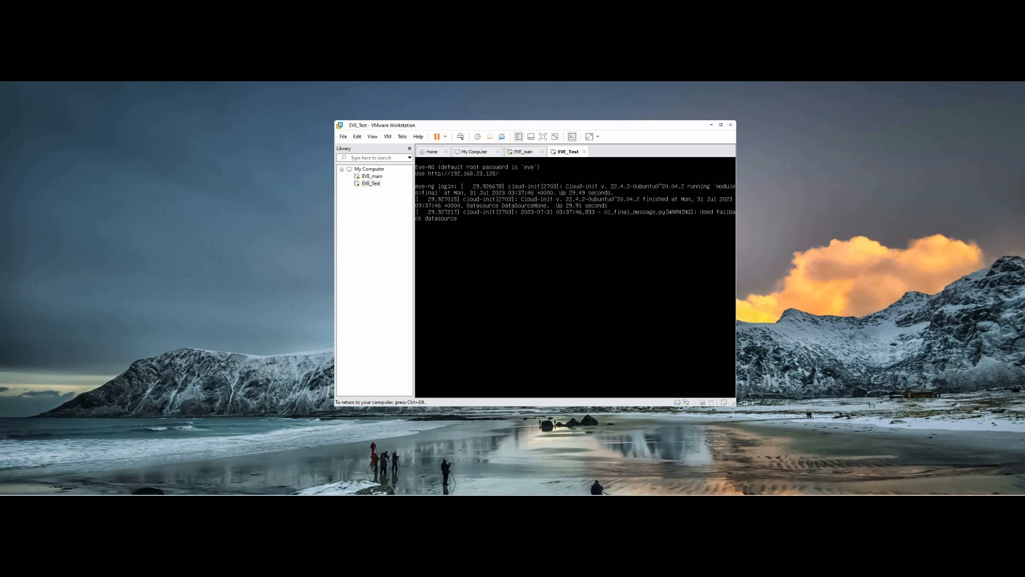
Step: Log in to the EVE_Test console as root
key("Return")
type("root")
key("Return")
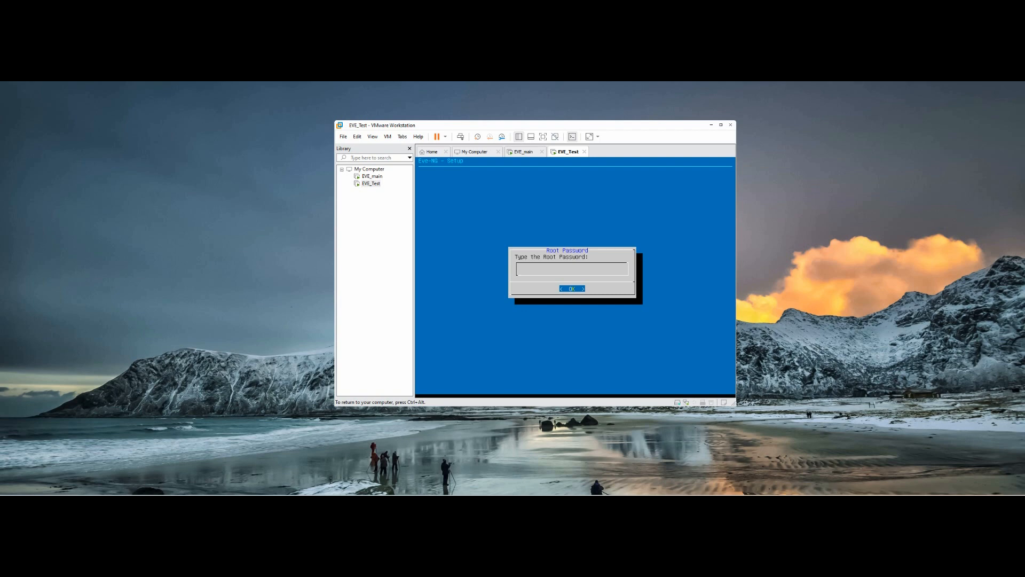
Step: Accept the new root password, hostname eve-ng, DHCP, empty NTP and direct internet connection
key("Return")
key("Return")
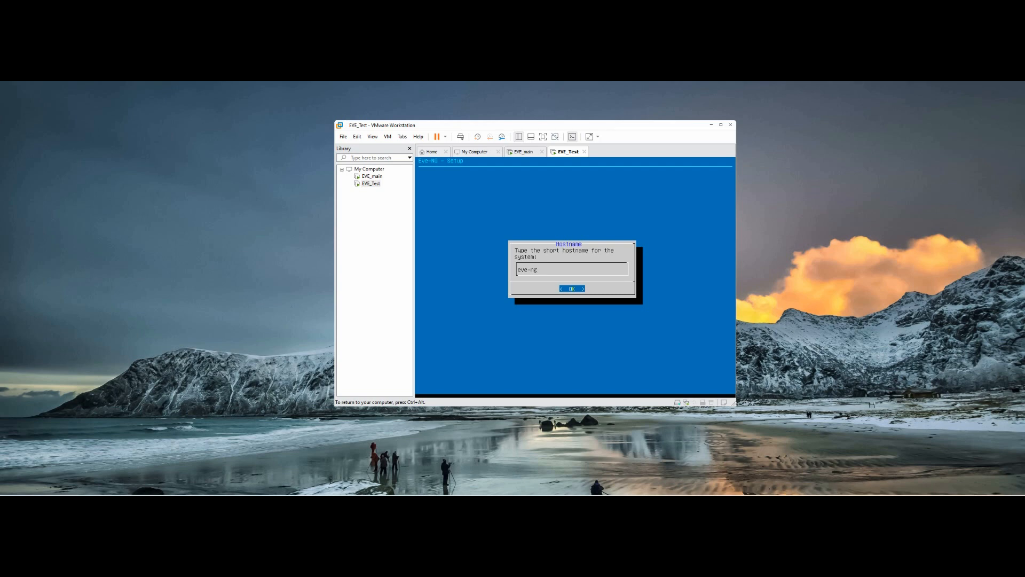
key("Return")
key("Return")
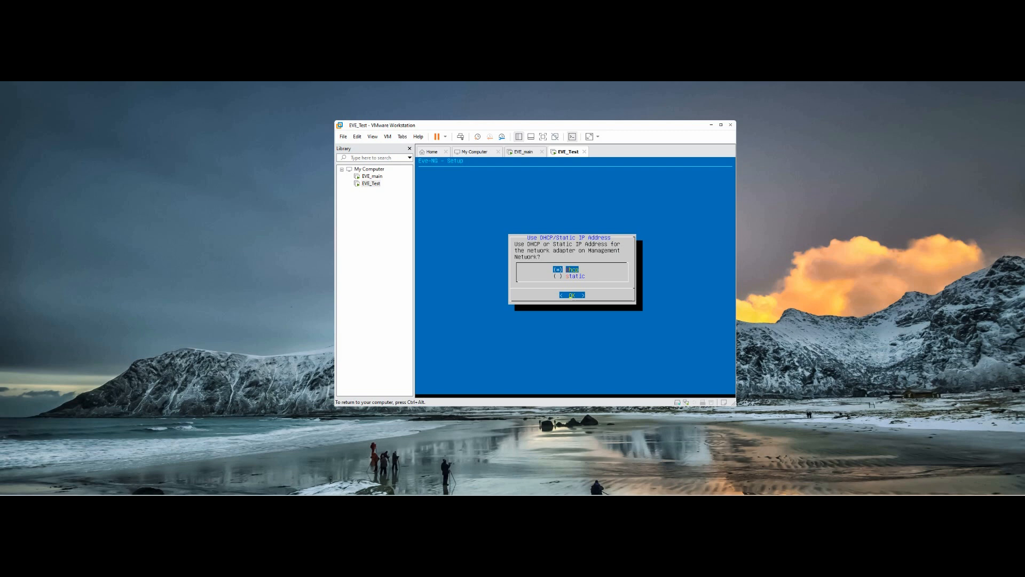
key("Return")
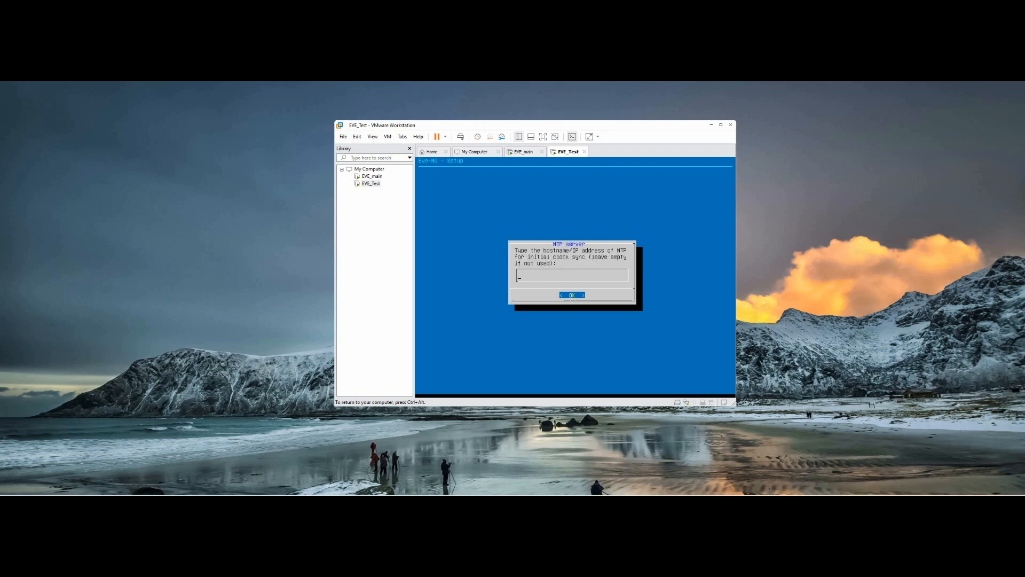
key("Return")
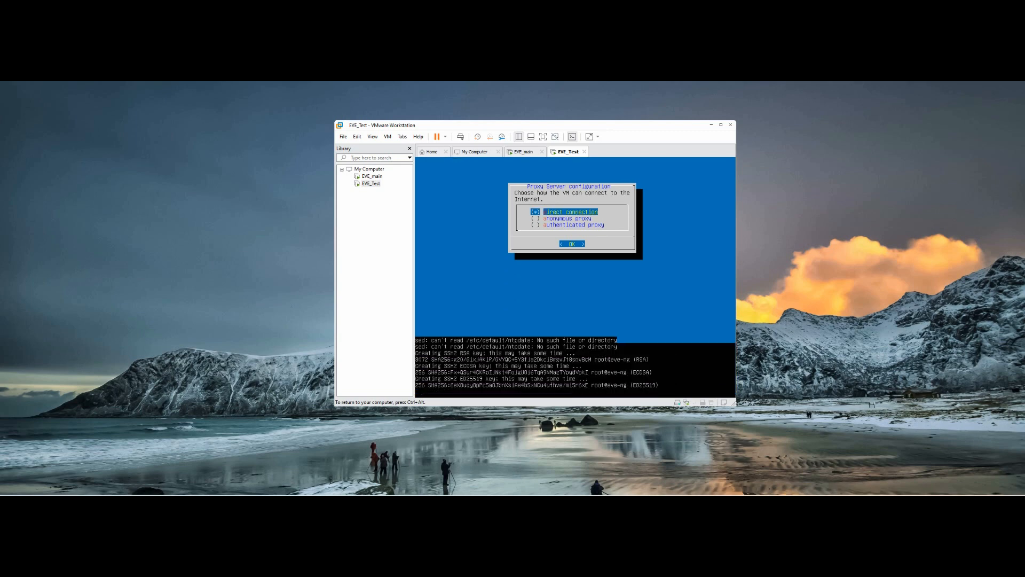
key("Return")
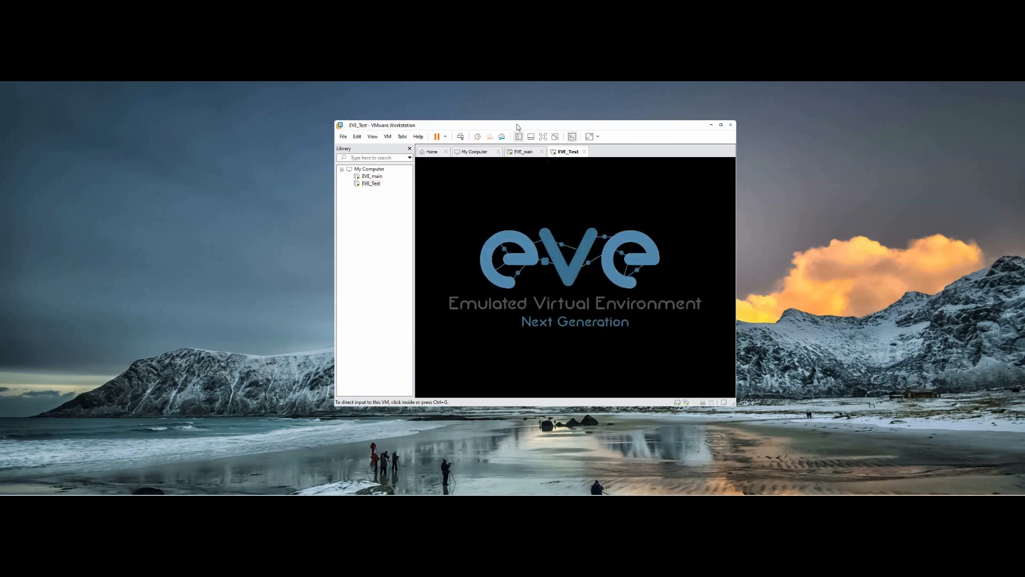
left_click_drag(517, 127, 639, 122)
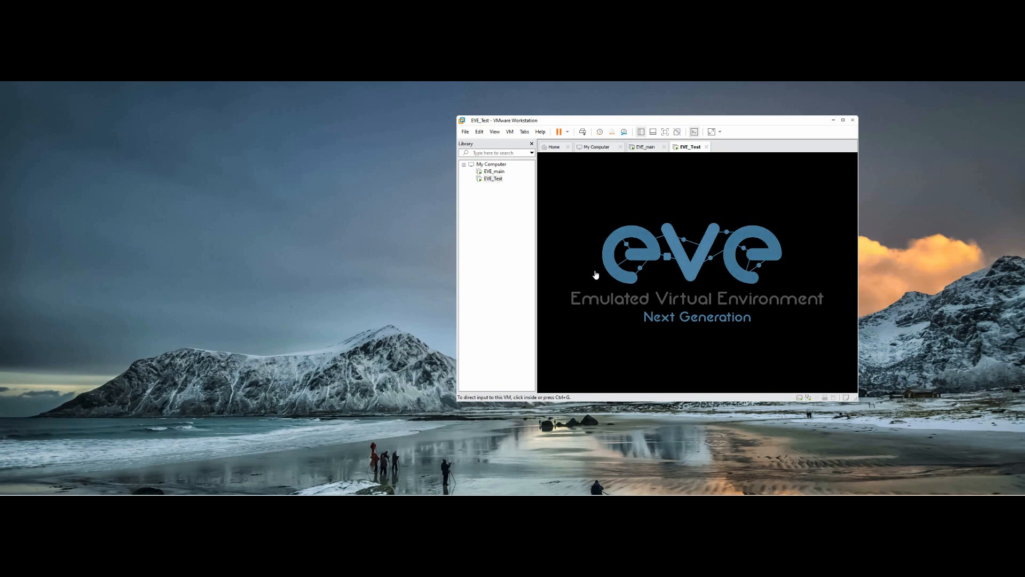
left_click(619, 246)
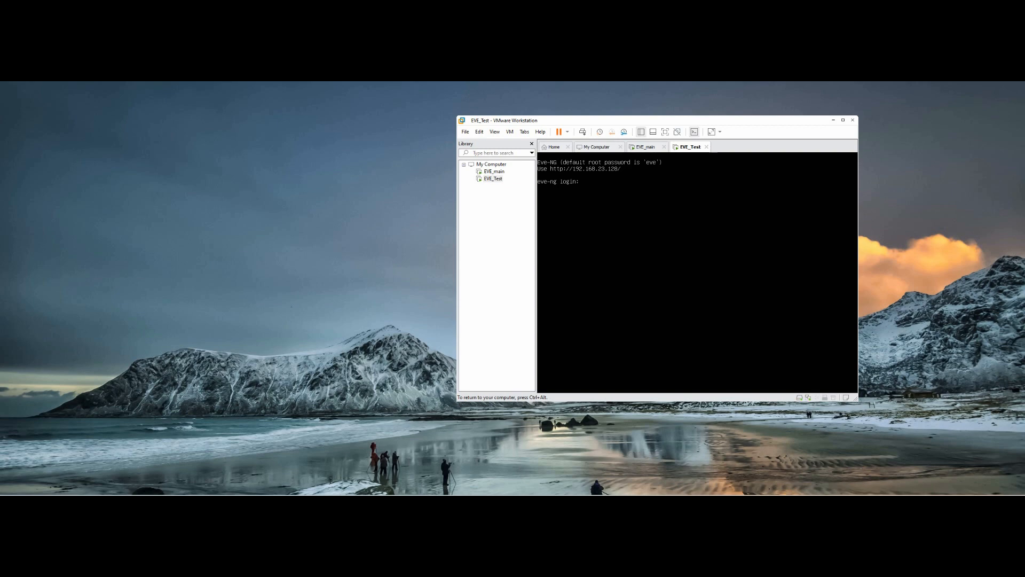
key("ctrl+alt")
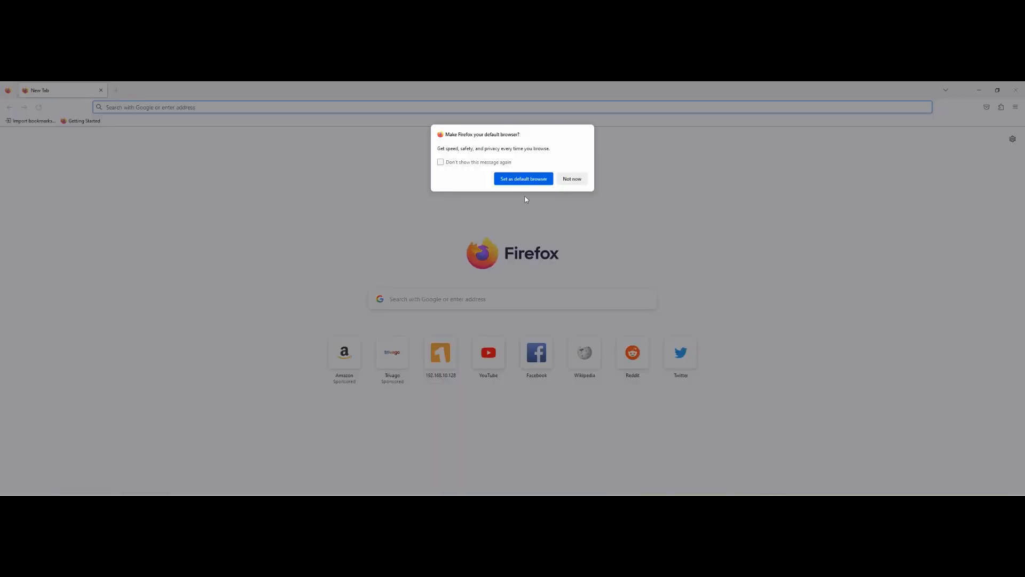
Step: Dismiss Firefox's default-browser prompt and load 192.168.23.128
left_click(573, 180)
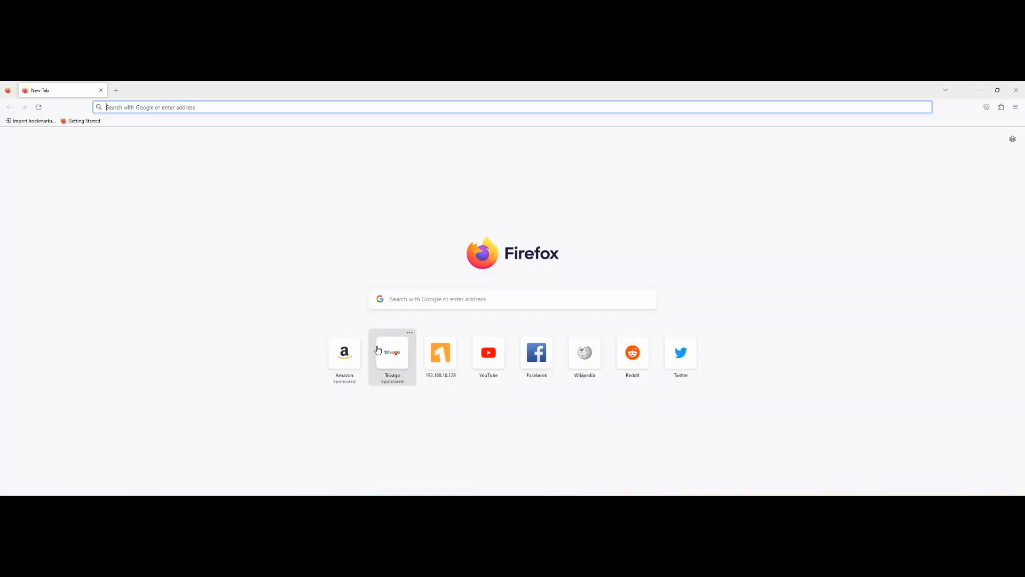
left_click(221, 107)
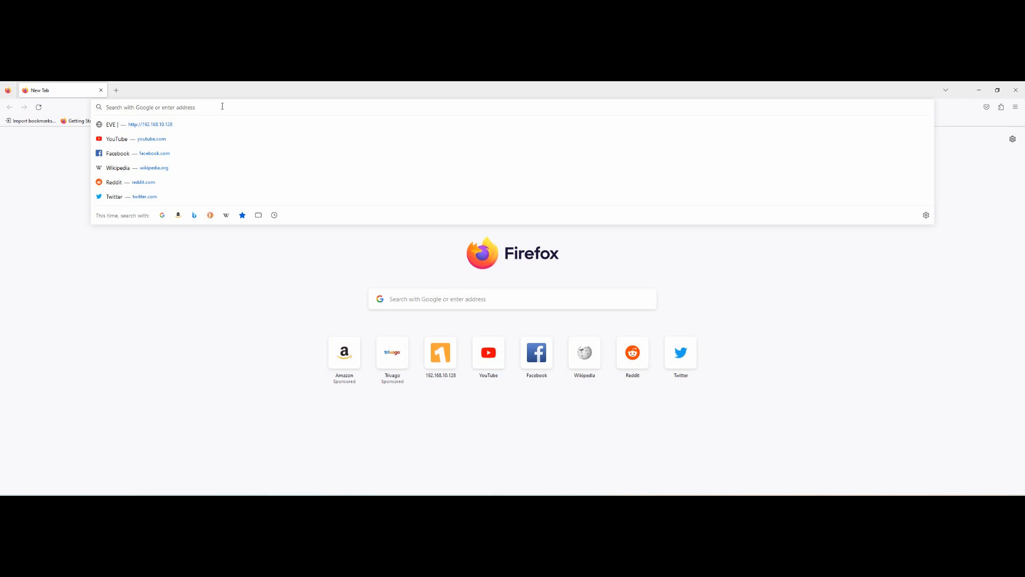
type("192.168")
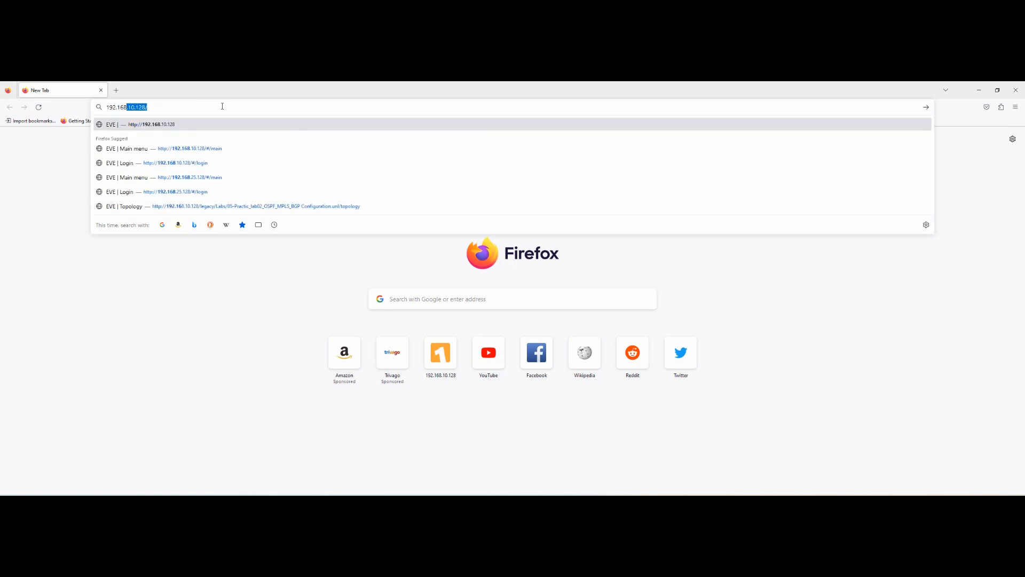
type(".23.128")
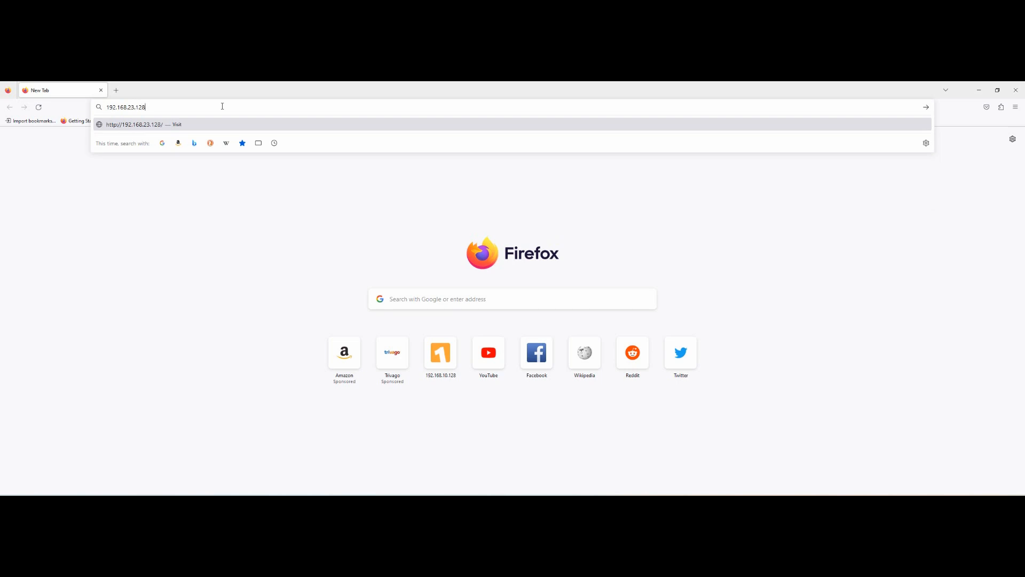
key("Return")
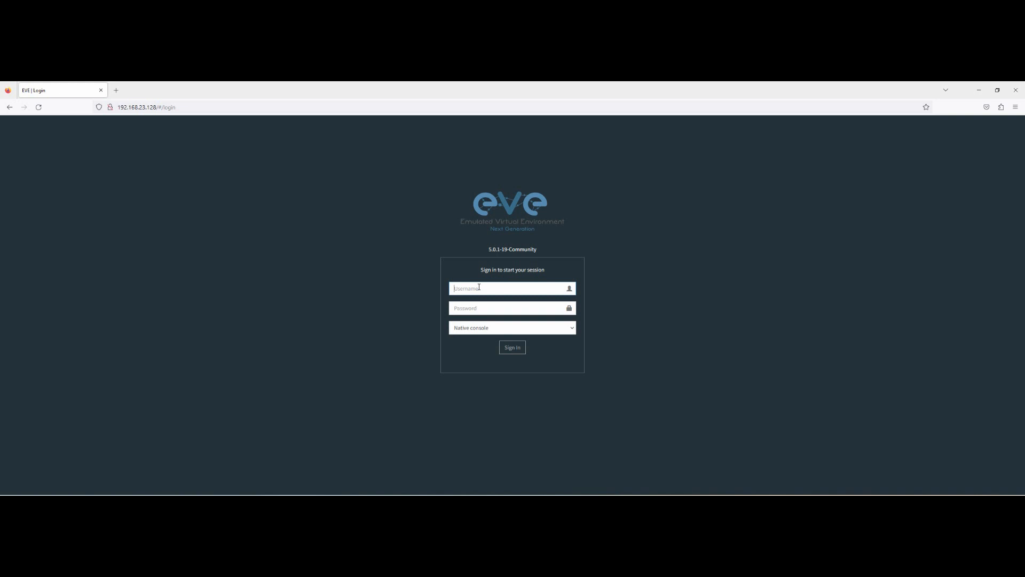
Step: Sign in to the EVE-NG web interface with the administrator username and password
type("admin")
key("Tab")
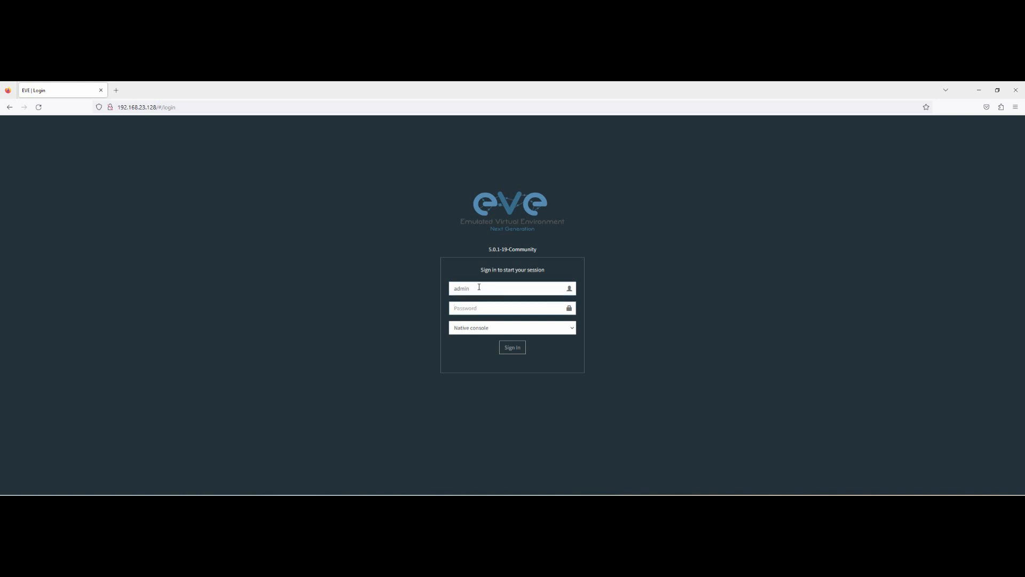
type("e")
type("ve")
key("Return")
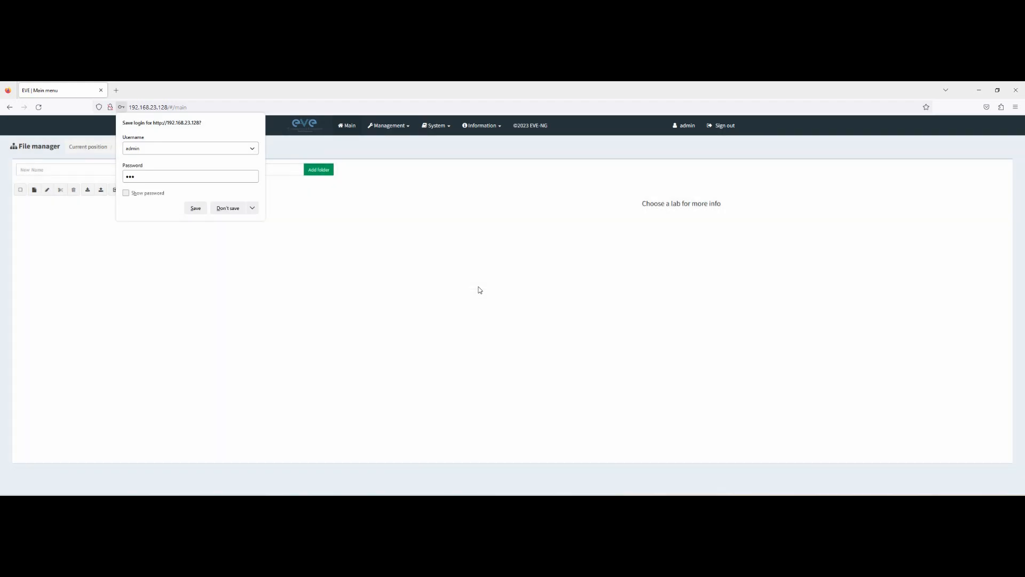
left_click(126, 192)
Step: Save the login in Firefox and start a new lab named Lab-1
left_click(196, 208)
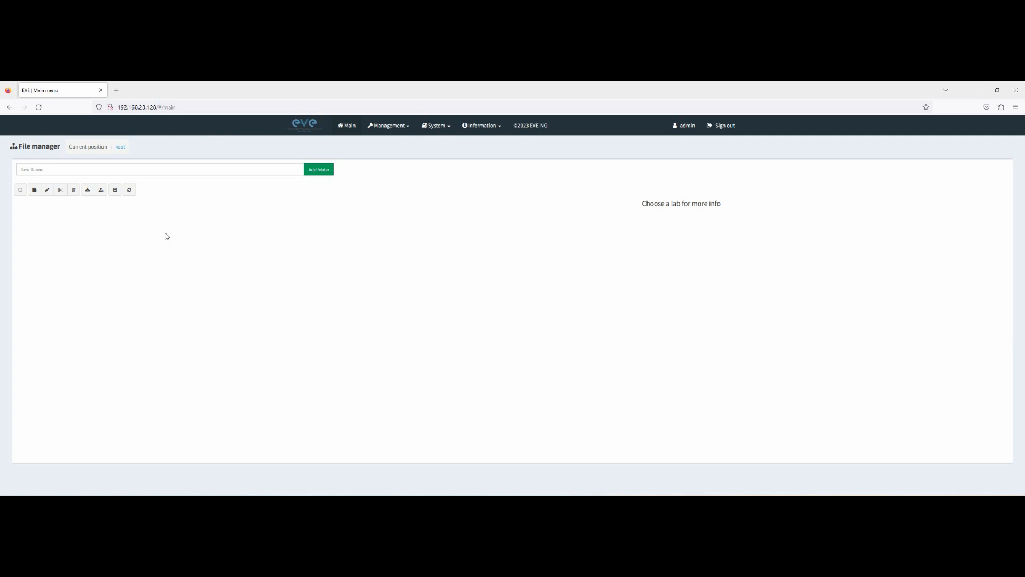
left_click(35, 190)
left_click(147, 182)
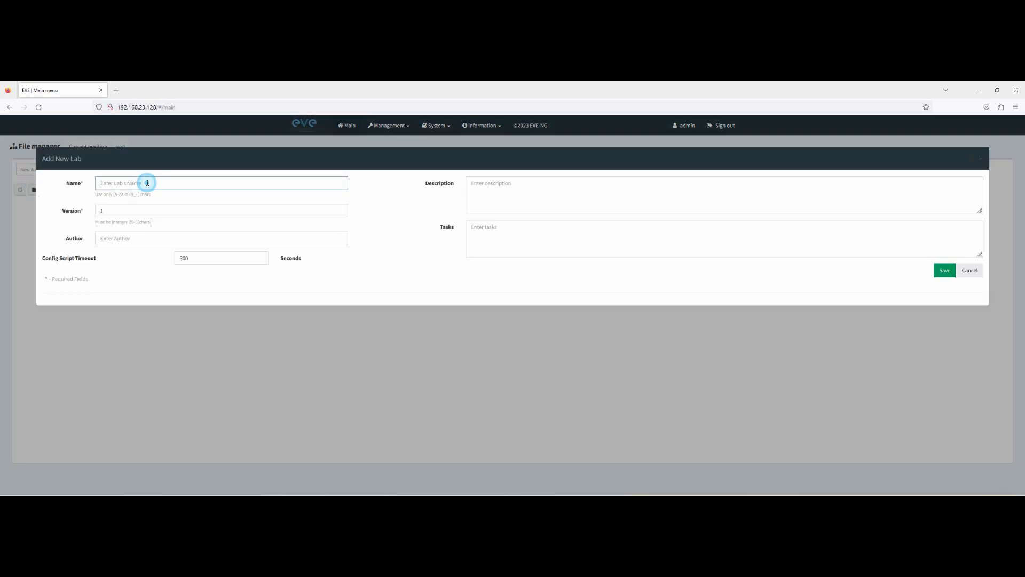
type("Lab-1")
Step: Save the Lab-1 lab and choose to add a new node from the canvas menu
left_click(944, 270)
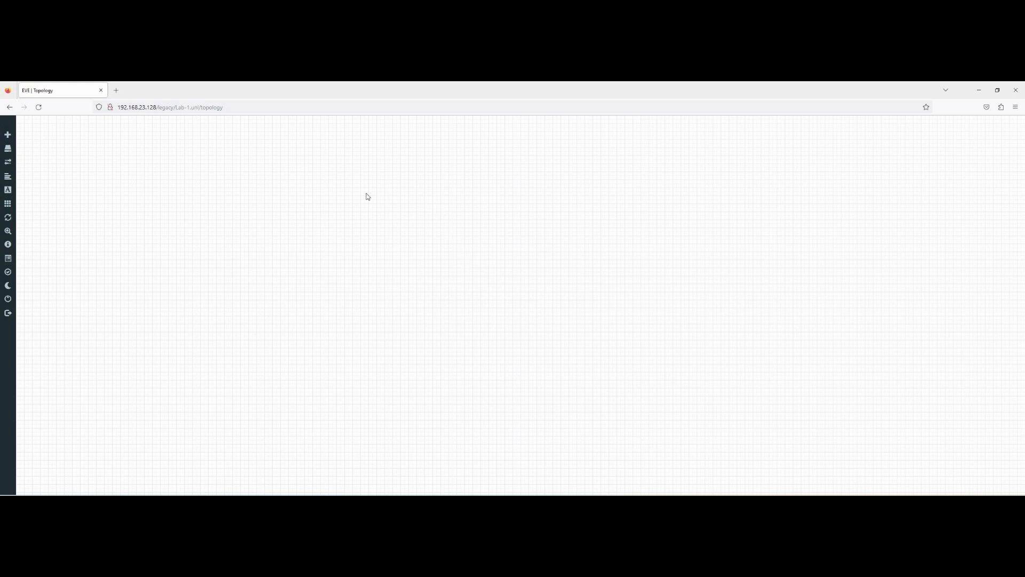
mouse_move(8, 134)
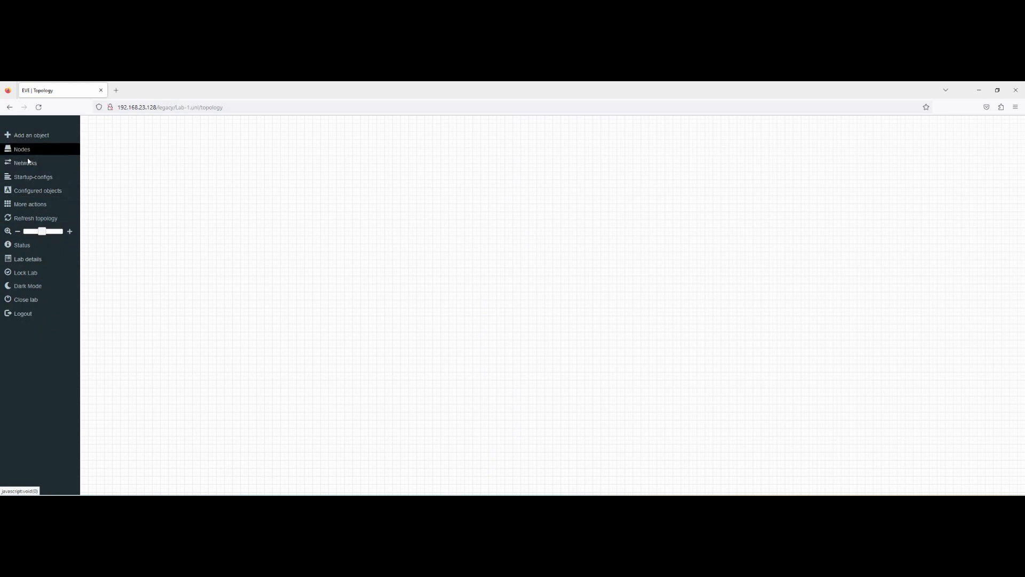
right_click(389, 190)
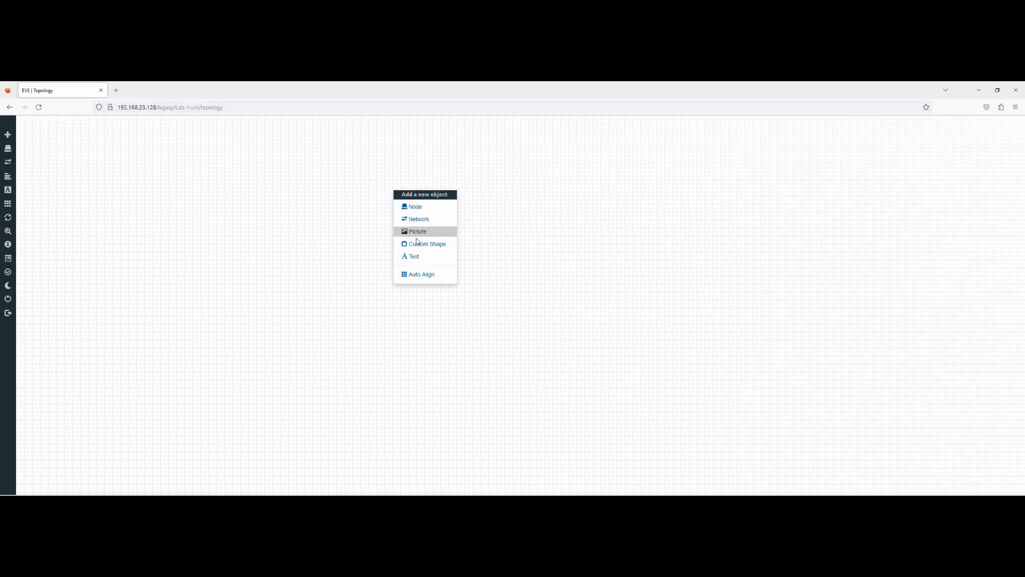
left_click(415, 208)
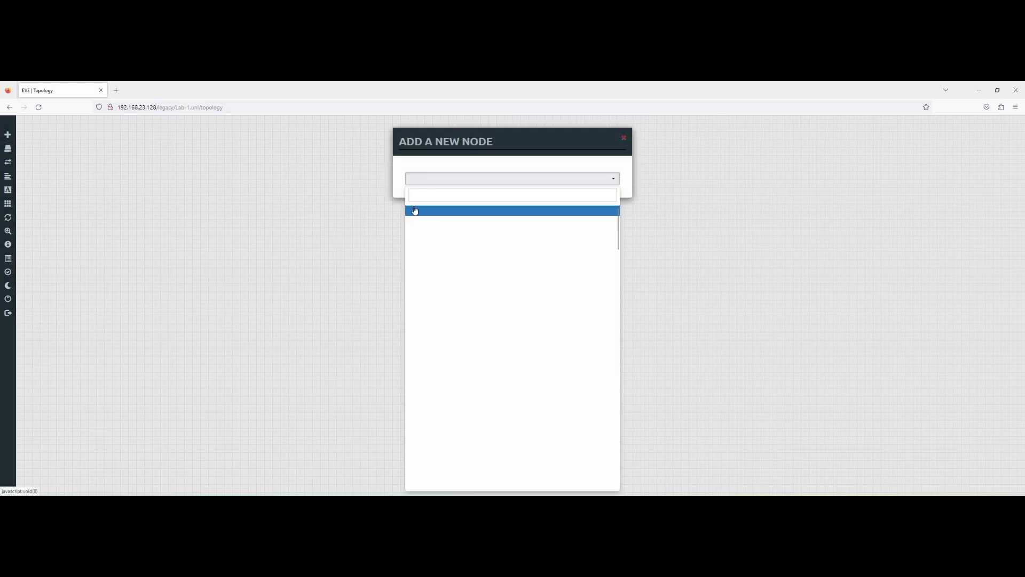
Step: Browse the node template list, then close the dialog without choosing a template
scroll(464, 226, "down", 5)
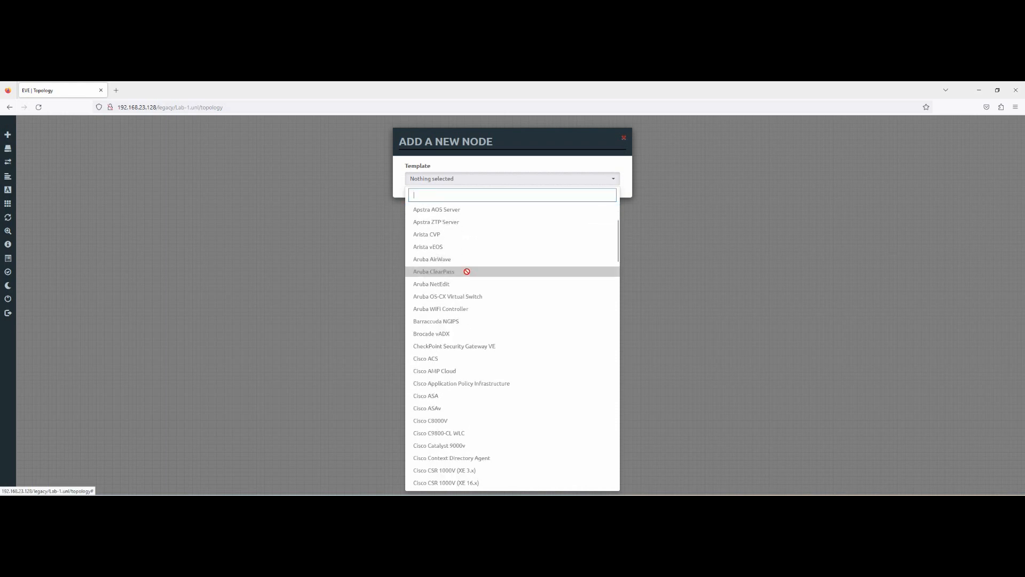
scroll(466, 276, "down", 10)
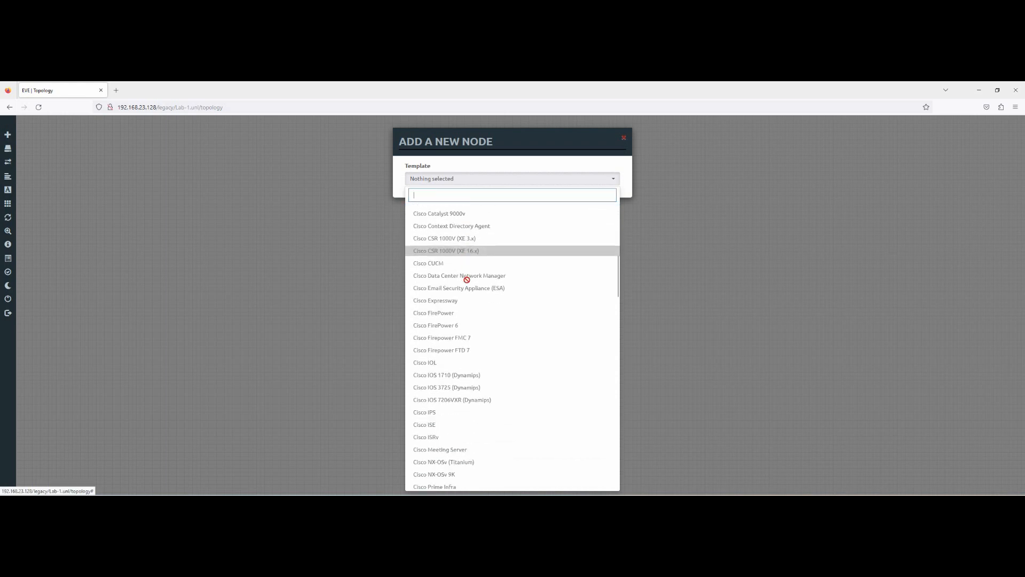
scroll(472, 320, "down", 12)
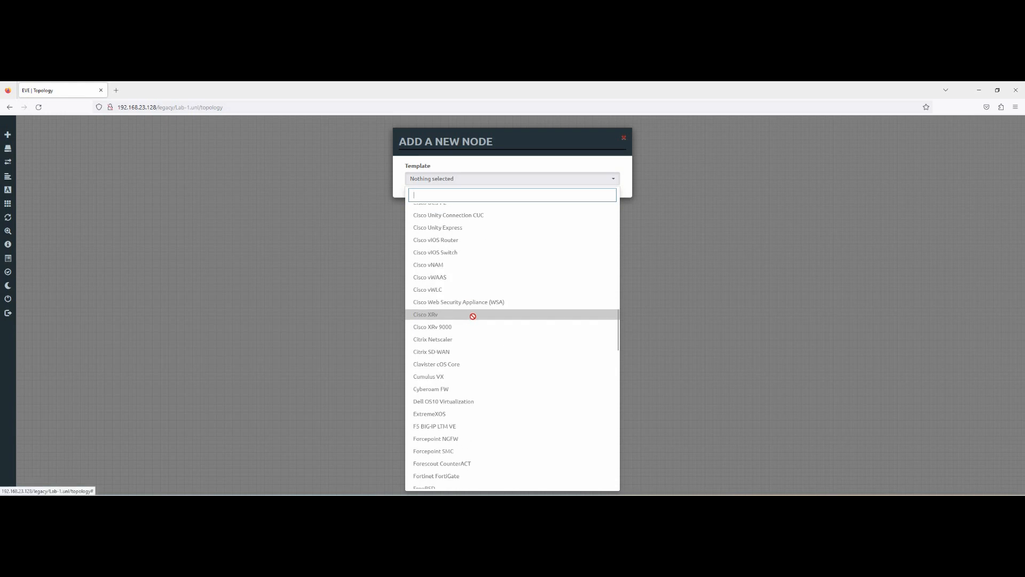
scroll(475, 345, "down", 2)
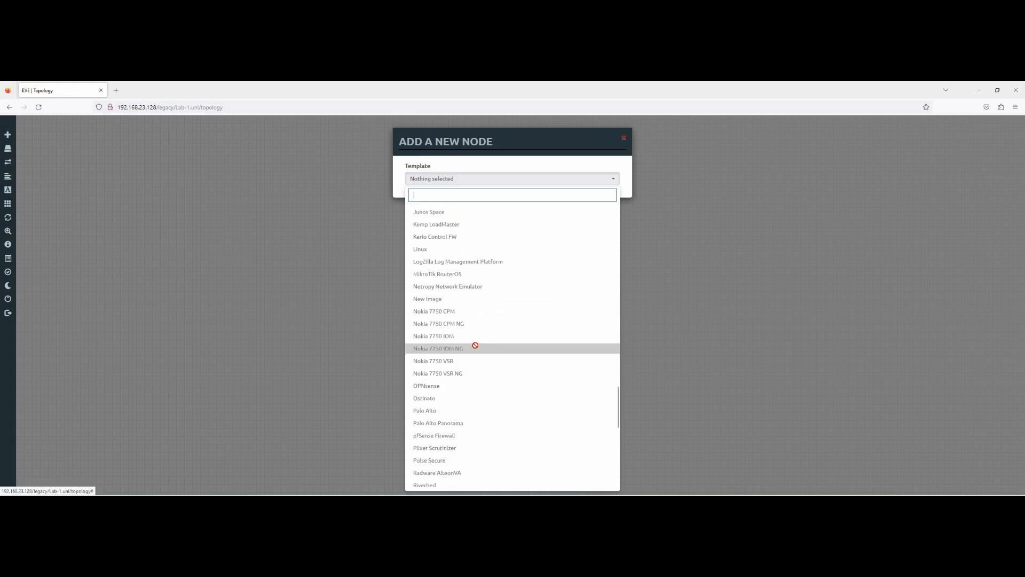
scroll(497, 272, "up", 5)
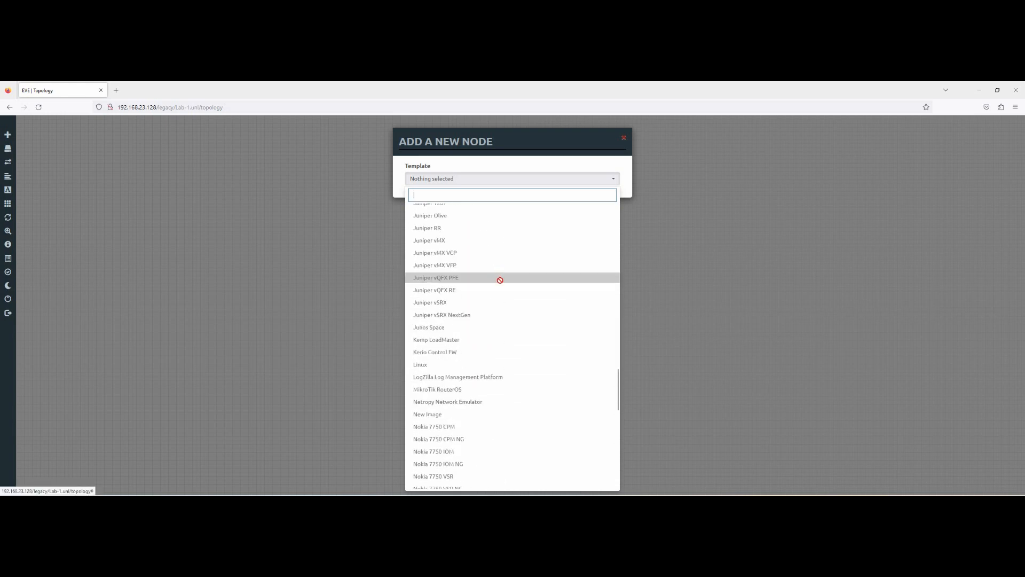
scroll(497, 275, "up", 5)
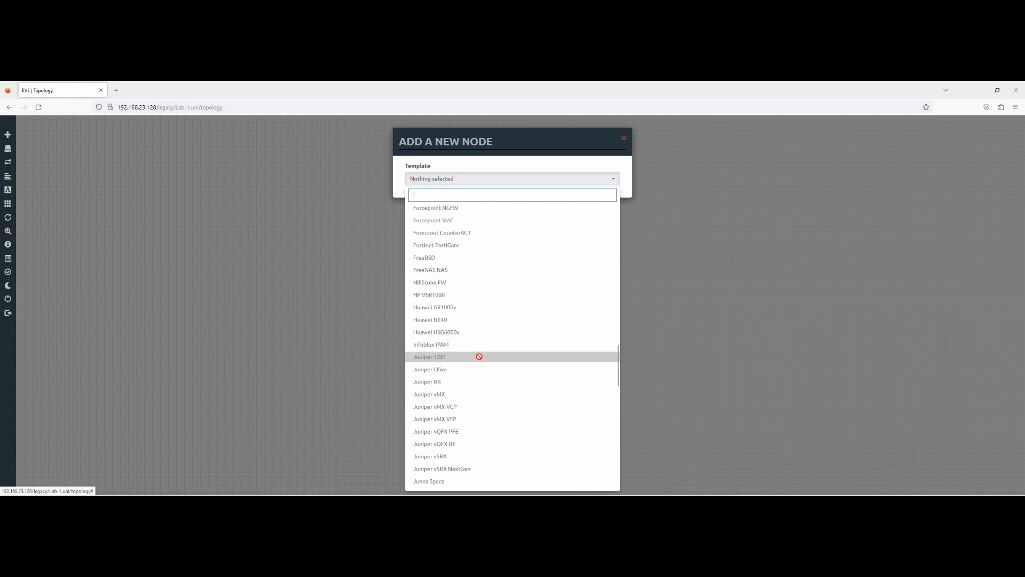
scroll(493, 291, "down", 4)
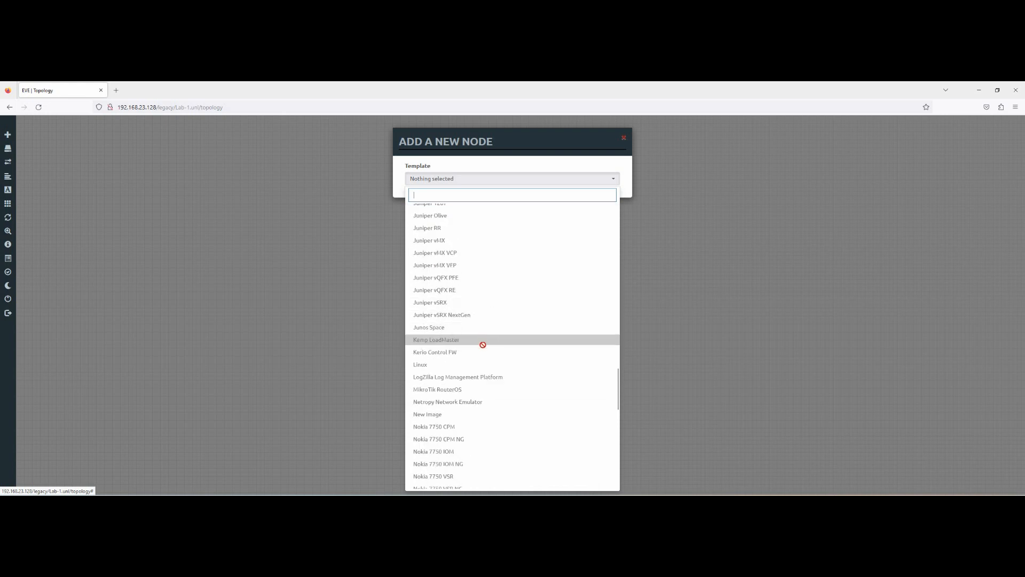
scroll(487, 355, "down", 3)
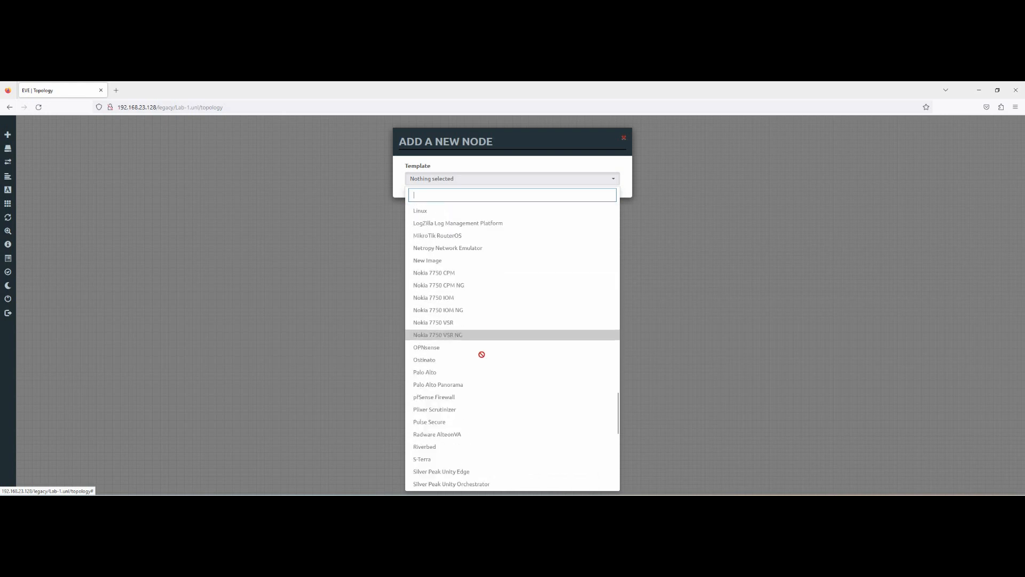
scroll(480, 384, "down", 8)
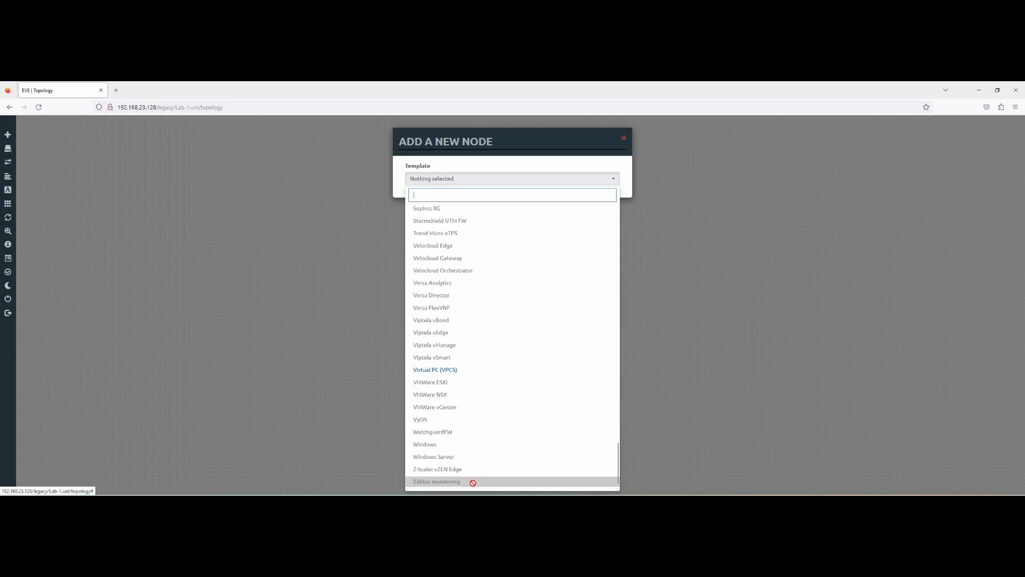
scroll(484, 414, "up", 15)
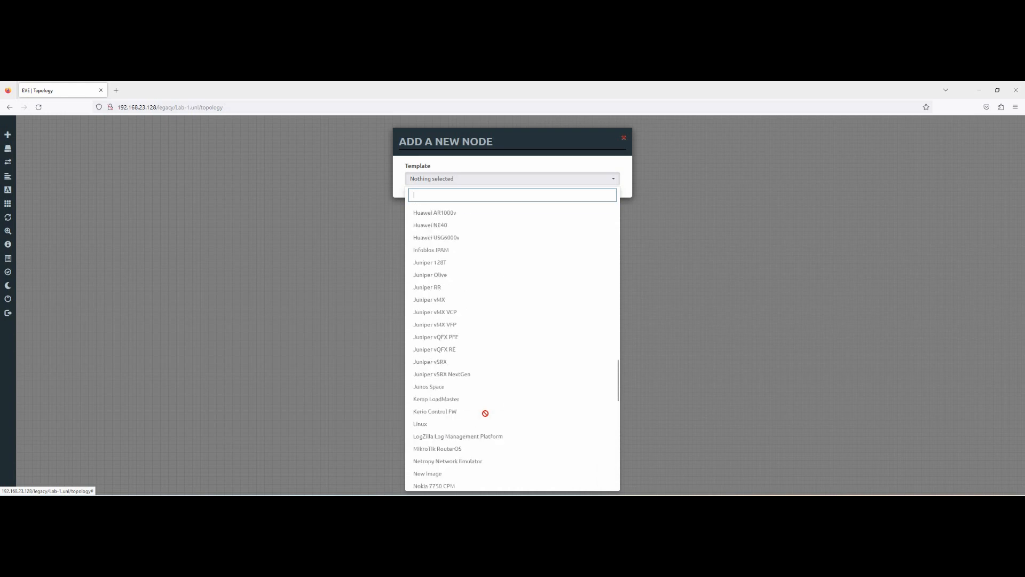
scroll(485, 414, "up", 10)
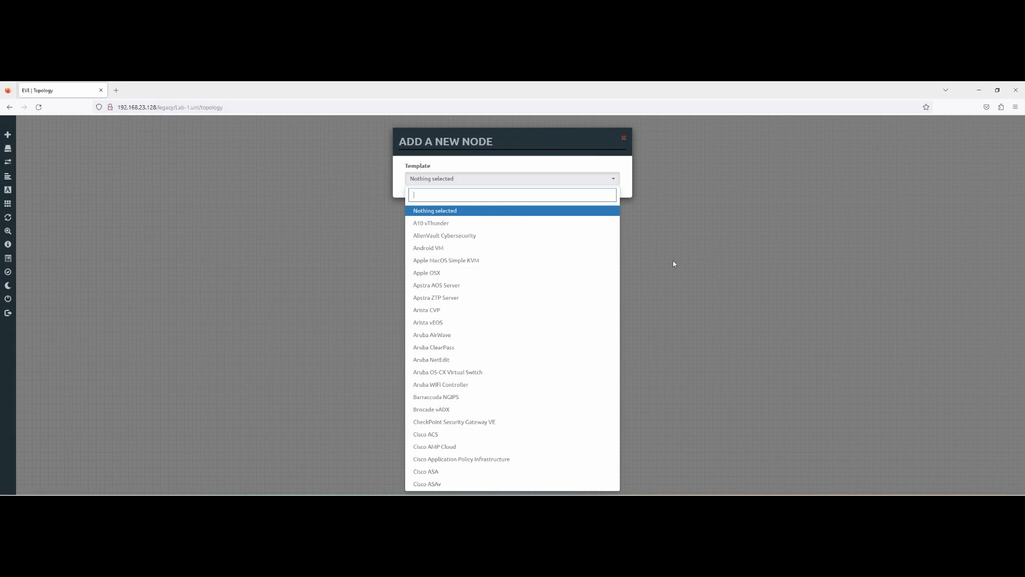
left_click(694, 288)
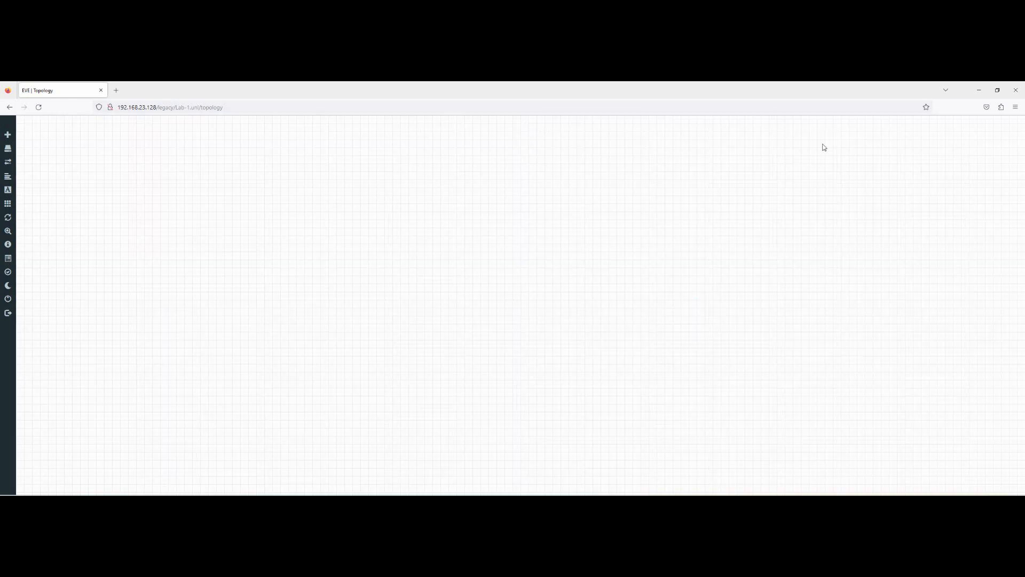
Step: Minimize the browser and VMware windows and launch WinSCP from a Start-menu search for 'win'
left_click(977, 91)
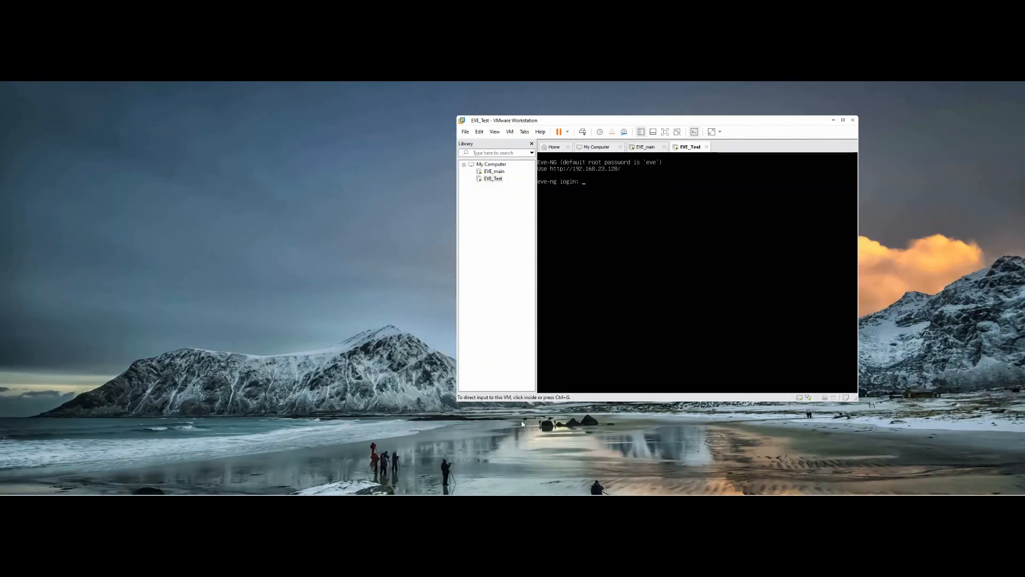
left_click(833, 120)
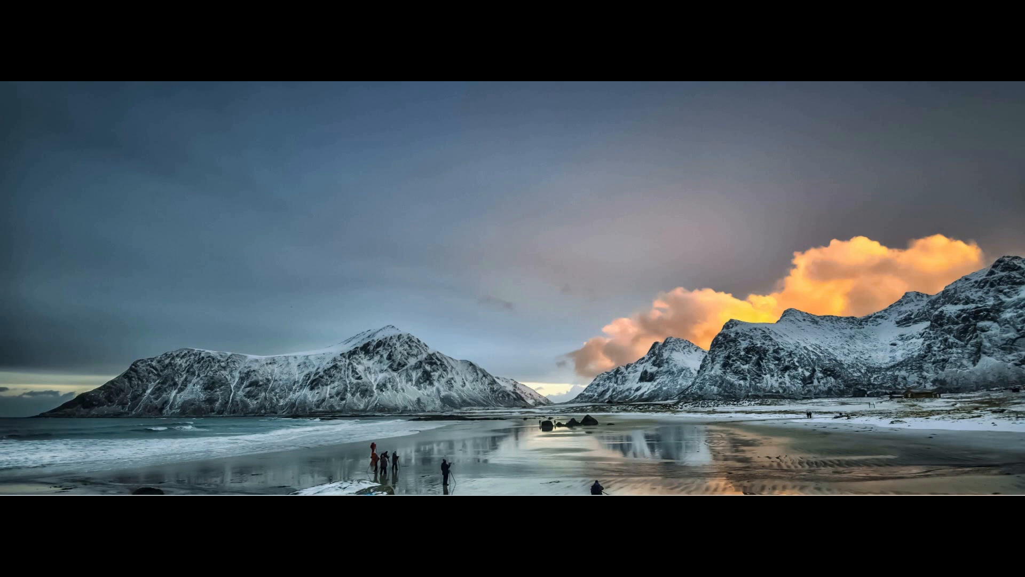
key("super")
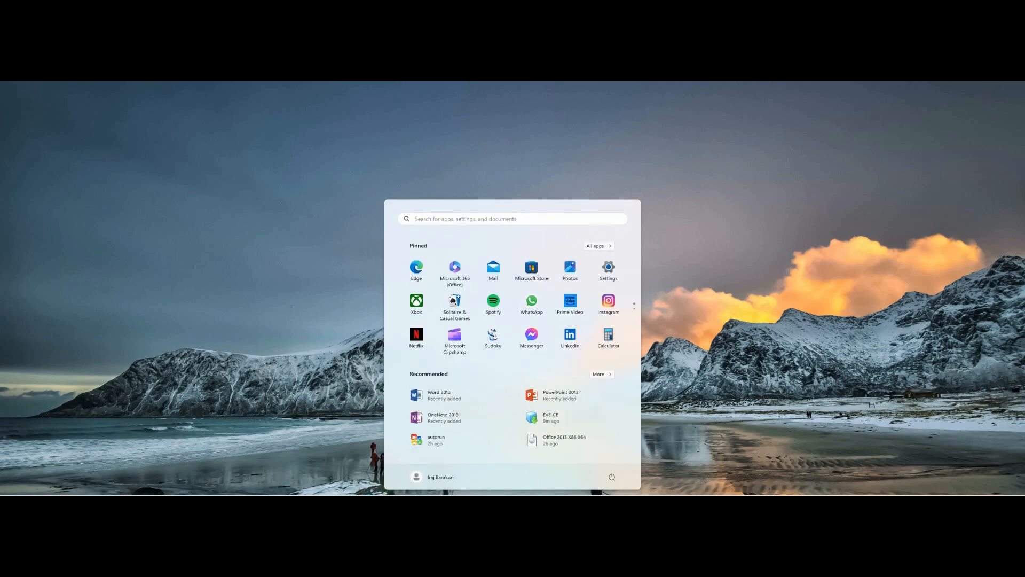
type("win")
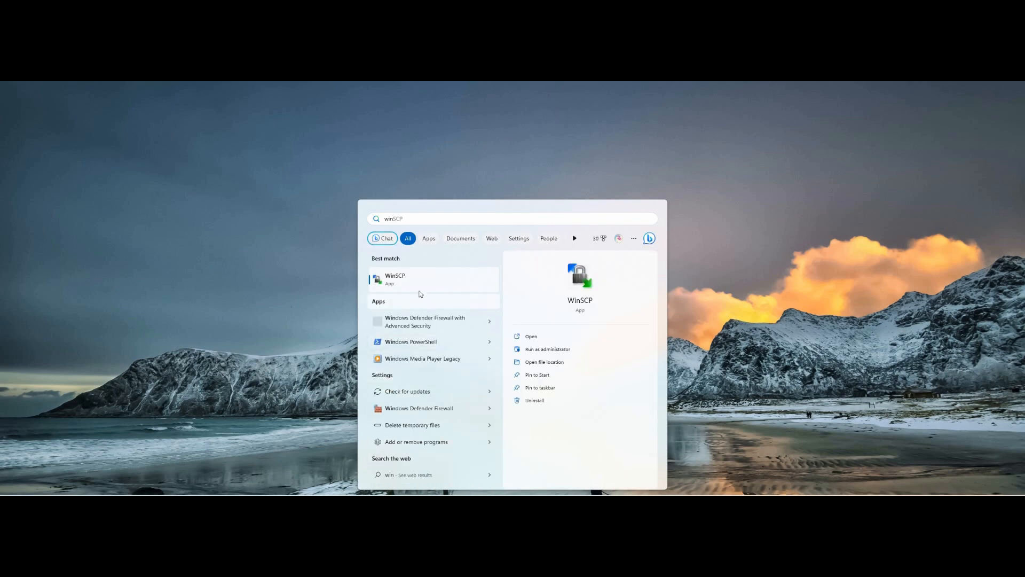
left_click(408, 280)
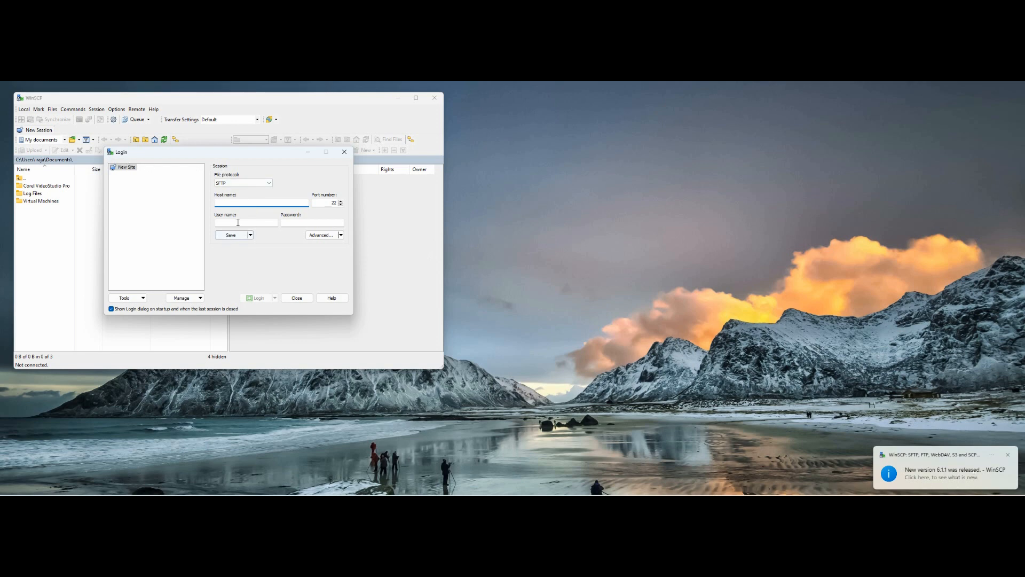
Step: Connect WinSCP over SFTP to 192.168.23.128 as root, trusting the server's host key
left_click(236, 203)
type("192.168.23.128")
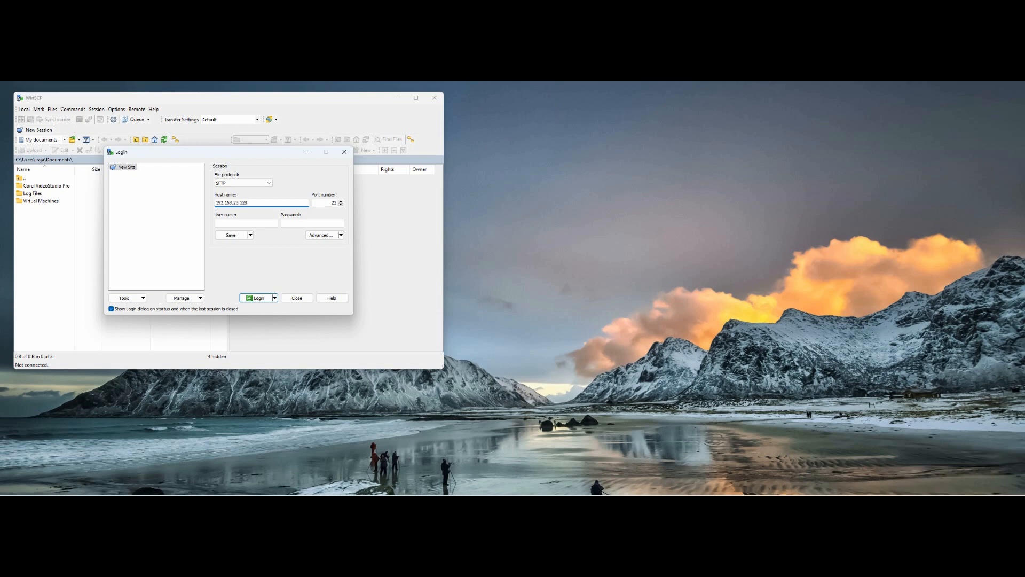
left_click(241, 224)
left_click(312, 223)
left_click(259, 297)
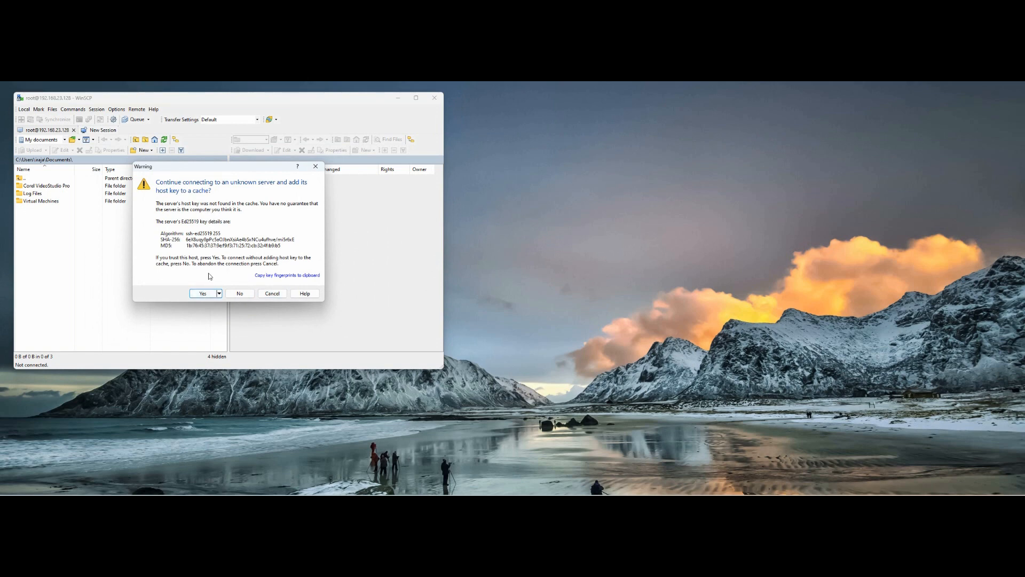
left_click(205, 293)
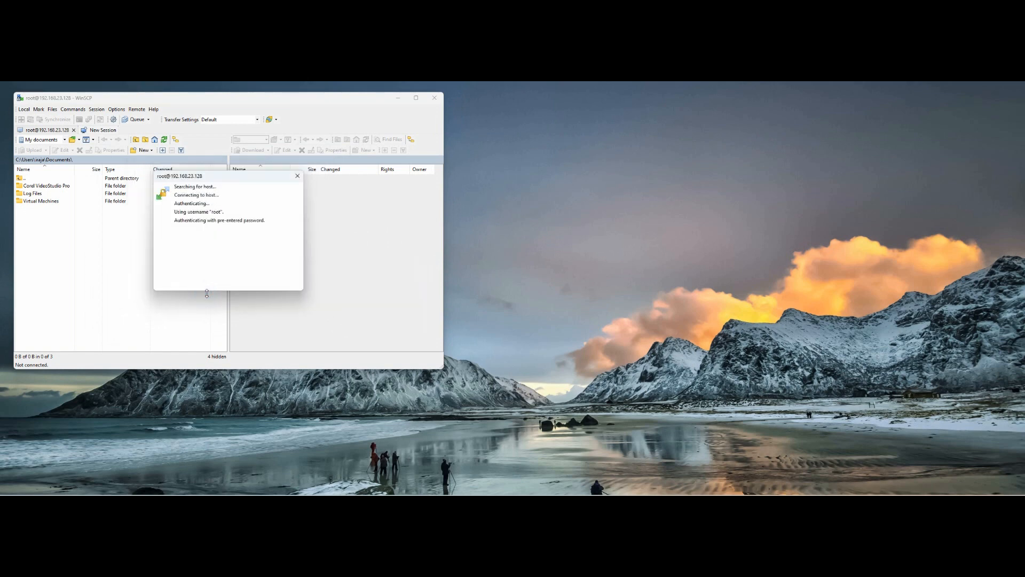
left_click_drag(332, 99, 559, 125)
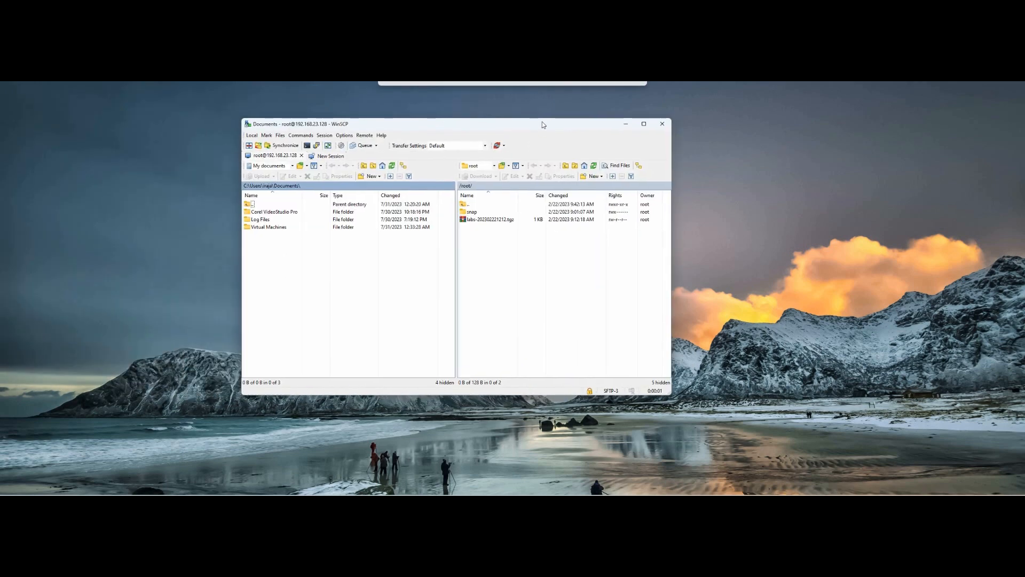
Step: Navigate the remote panel from /root up to / and down to /opt/unetlab/addons/iol/bin
left_click(468, 205)
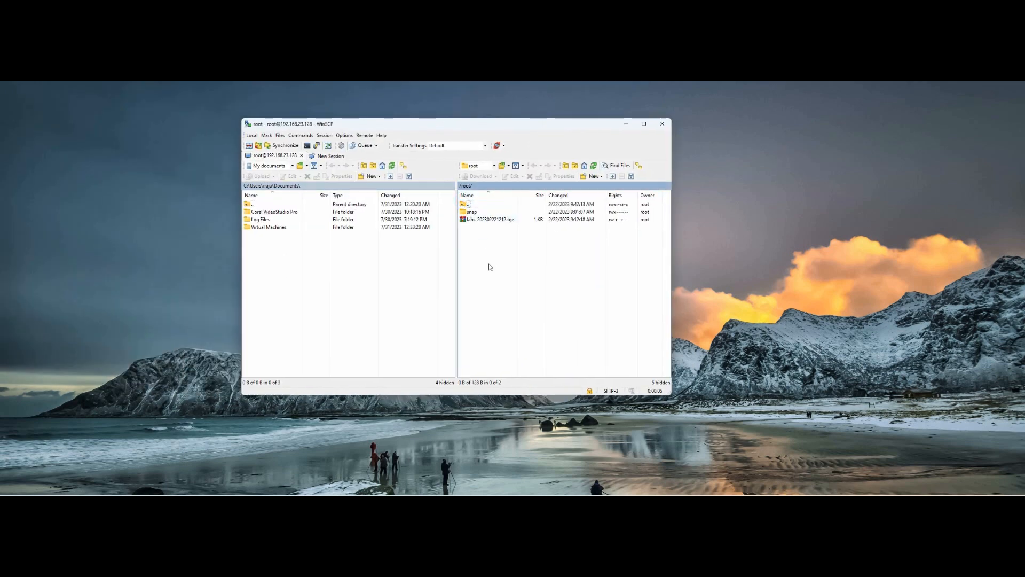
double_click(464, 207)
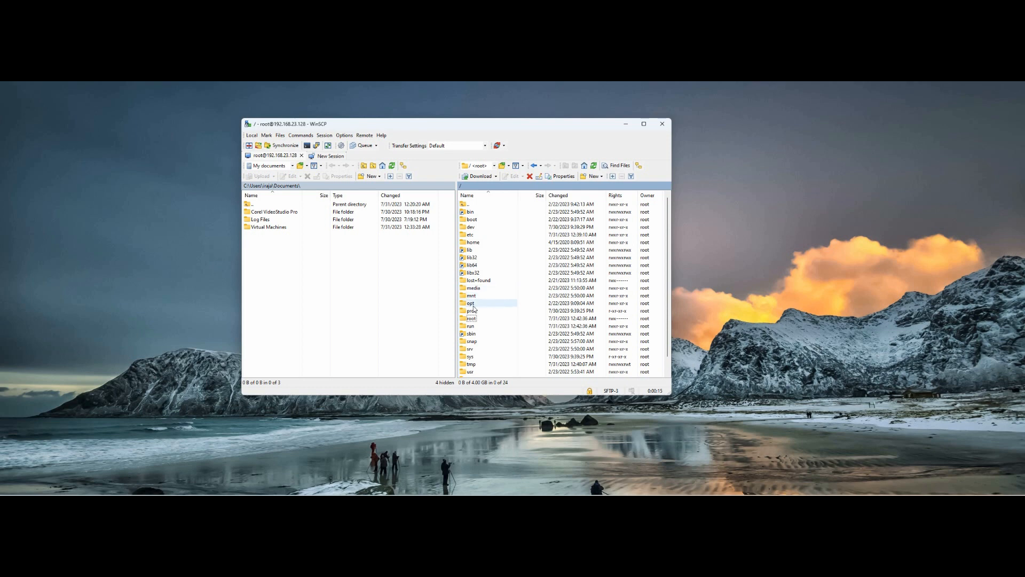
scroll(486, 299, "down", 1)
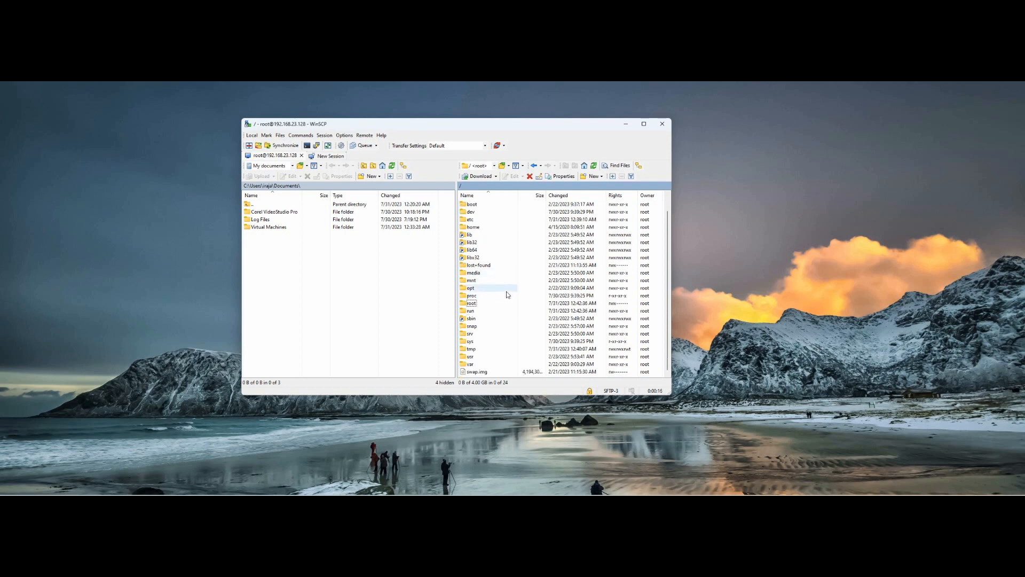
double_click(469, 288)
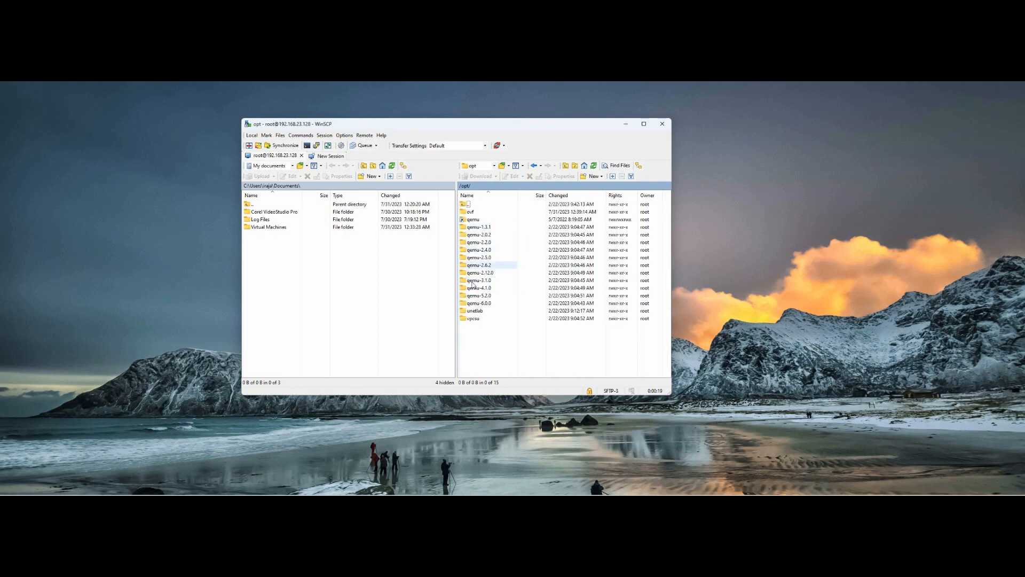
double_click(481, 311)
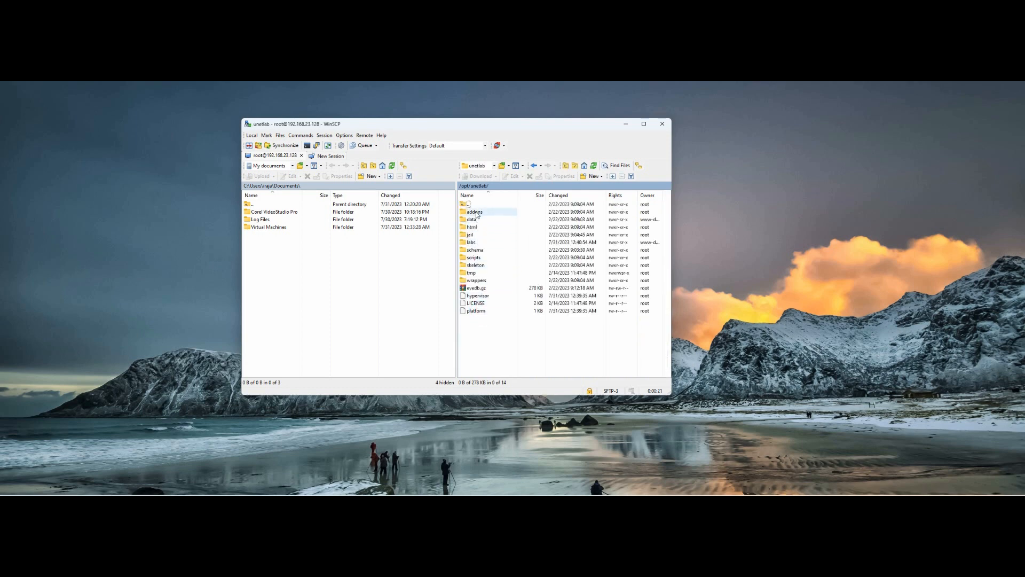
double_click(477, 212)
double_click(471, 219)
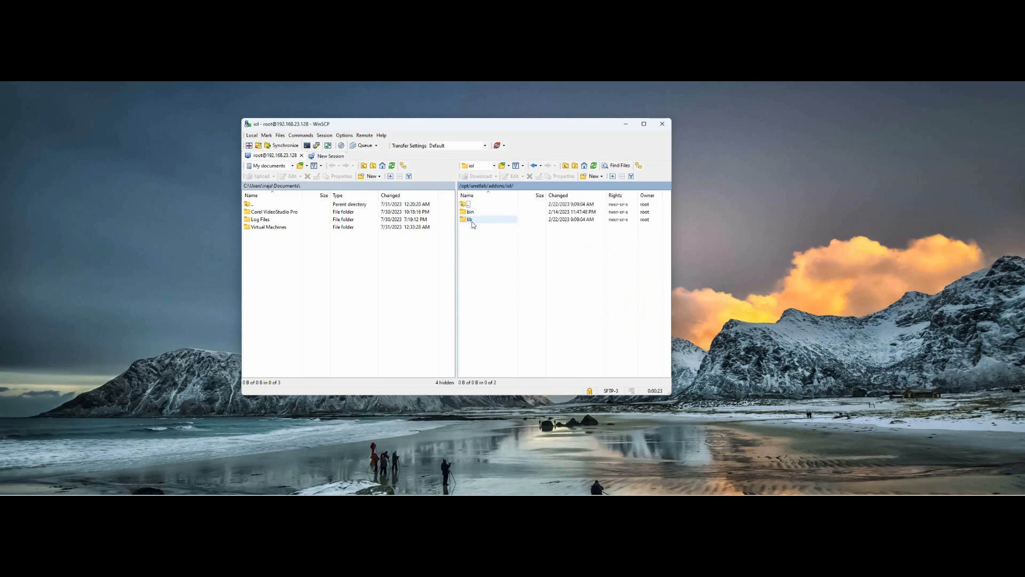
double_click(471, 212)
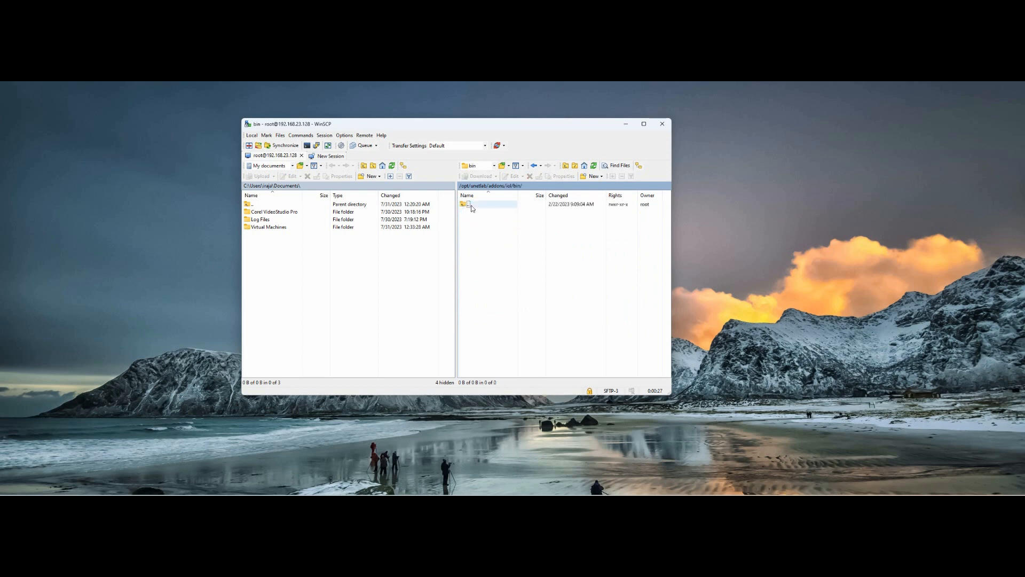
Step: Check the addons/qemu folder, then return to the iol bin folder
left_click(465, 204)
left_click(464, 204)
left_click(462, 204)
double_click(463, 204)
double_click(463, 204)
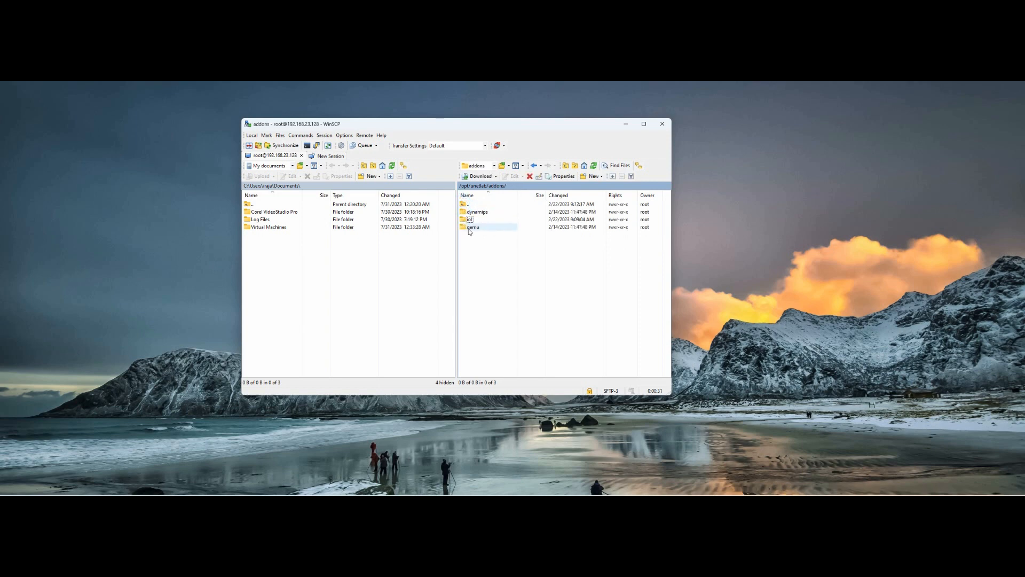
double_click(471, 228)
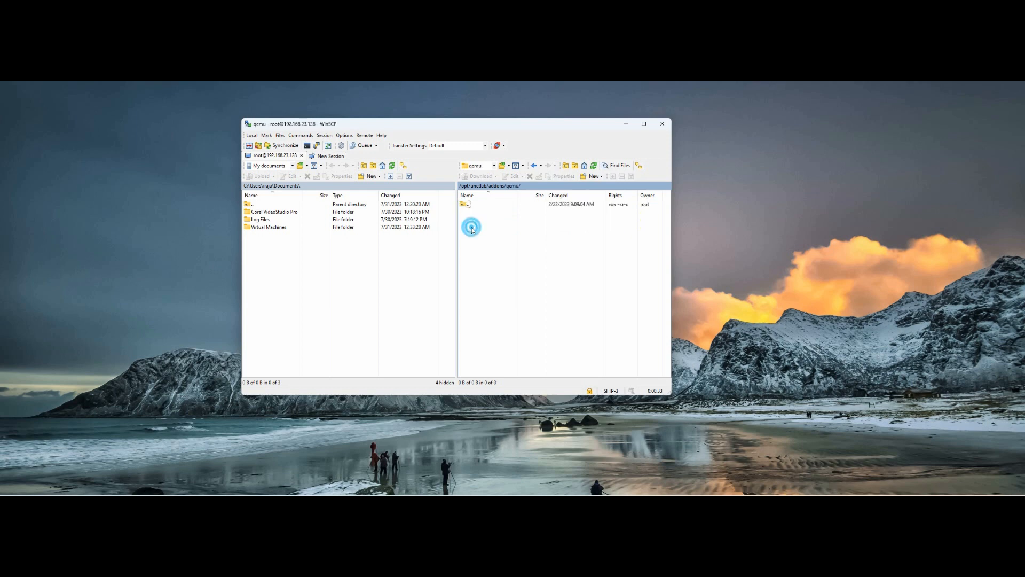
double_click(463, 205)
double_click(464, 218)
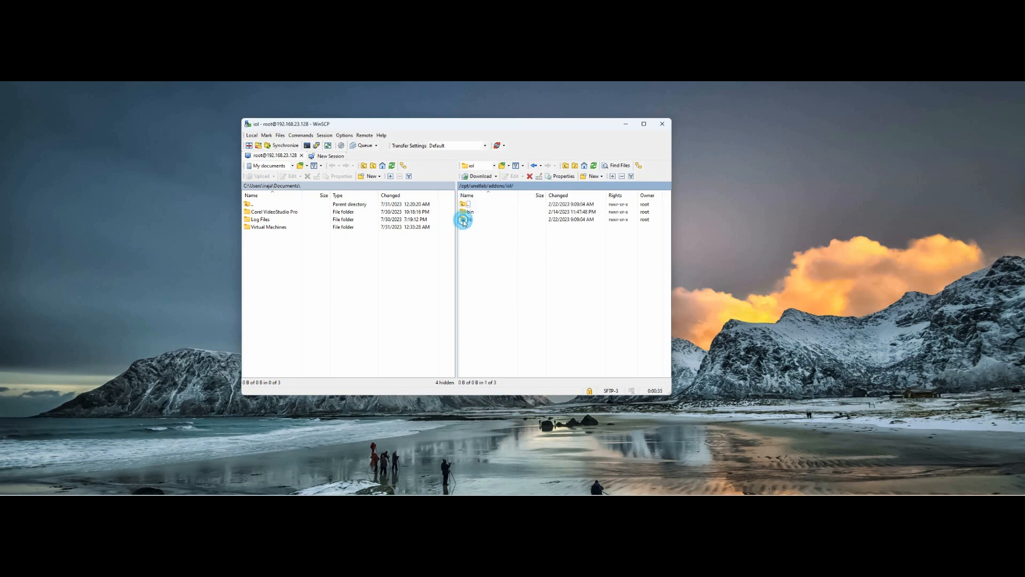
left_click(469, 212)
double_click(469, 212)
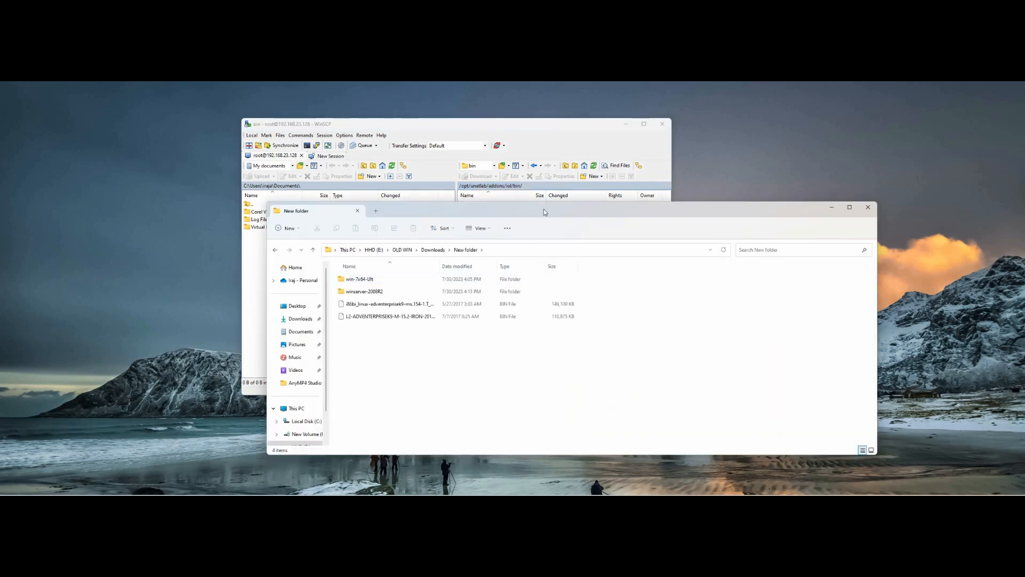
Step: Arrange File Explorer with the BIN images beside the WinSCP window
left_click_drag(544, 211, 512, 214)
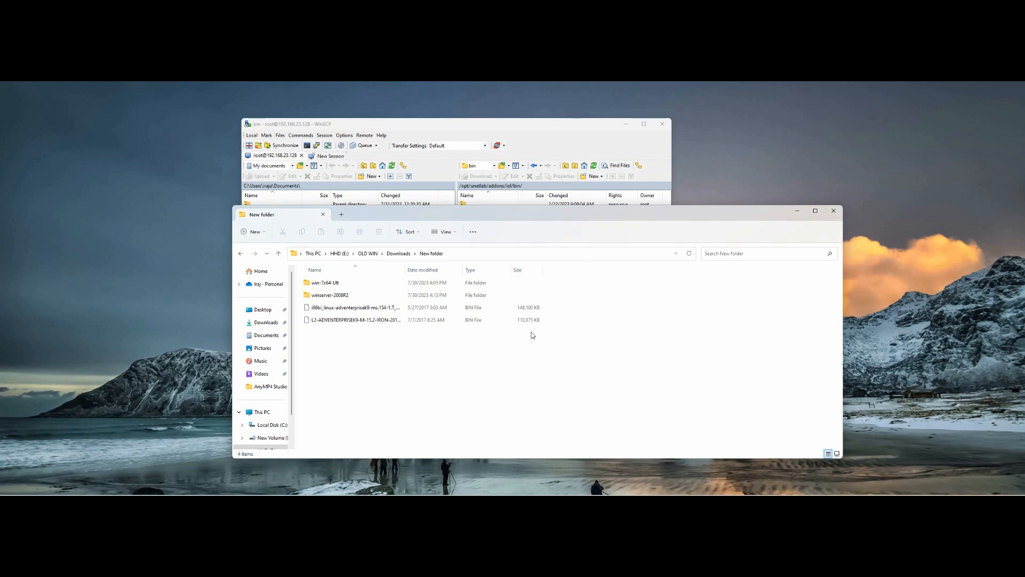
left_click(542, 126)
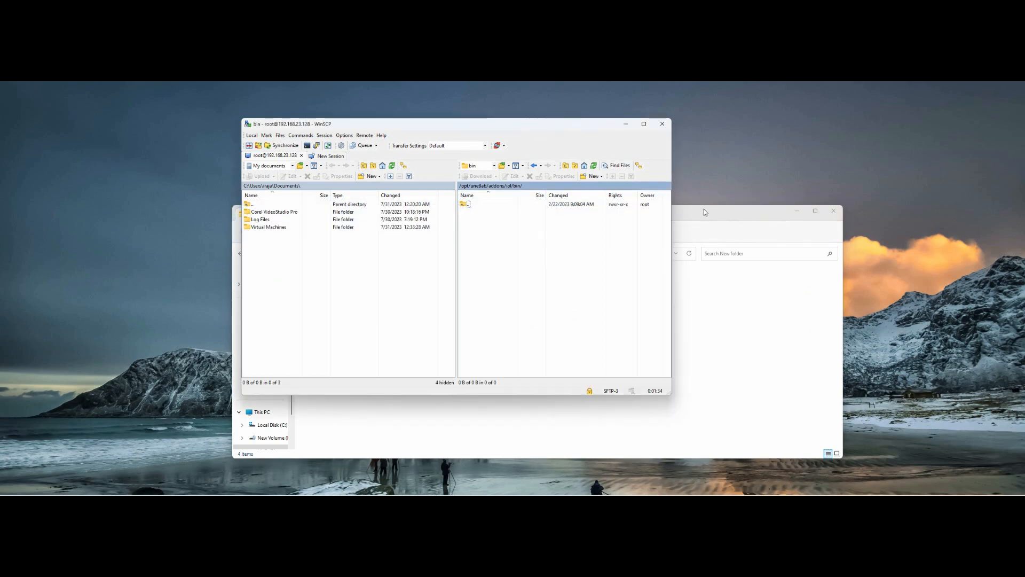
left_click_drag(683, 214, 837, 256)
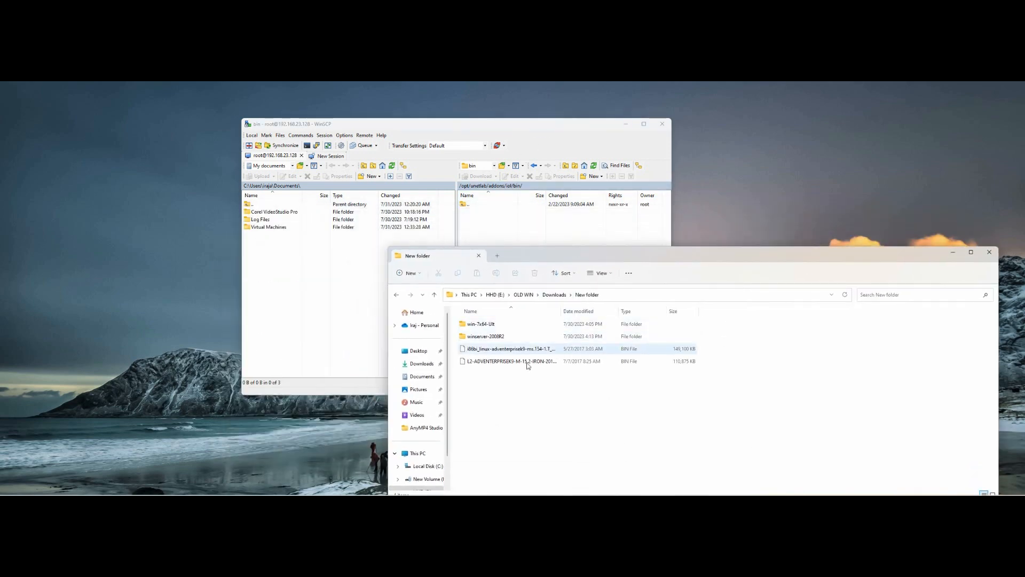
left_click_drag(551, 124, 432, 127)
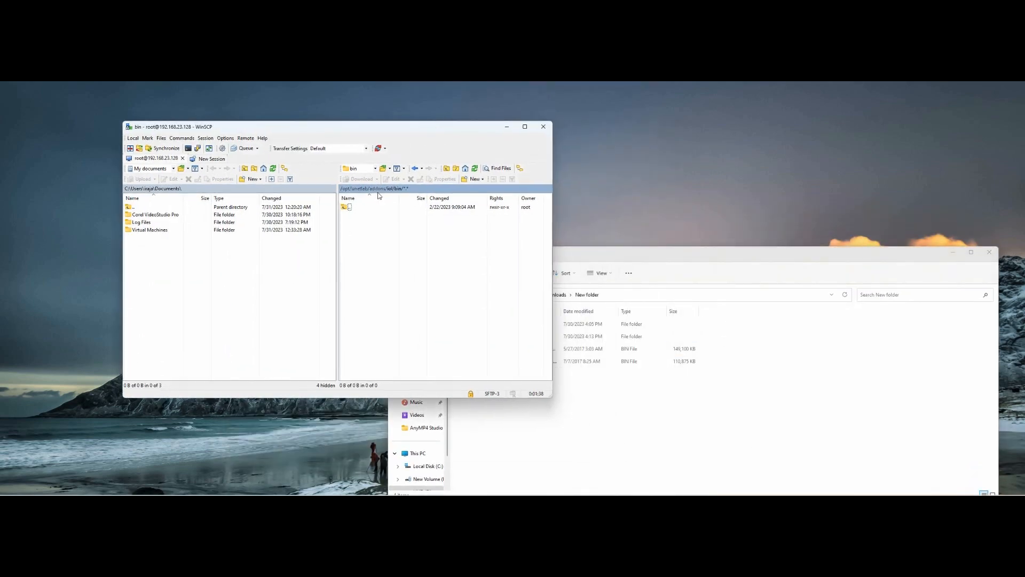
left_click(596, 412)
left_click_drag(600, 254, 748, 174)
Step: Upload both IOL BIN images into /opt/unetlab/addons/iol/bin, then bring CiscoIOUKeygen3f.py forward in Notepad
left_click_drag(644, 309, 632, 267)
double_click(708, 229)
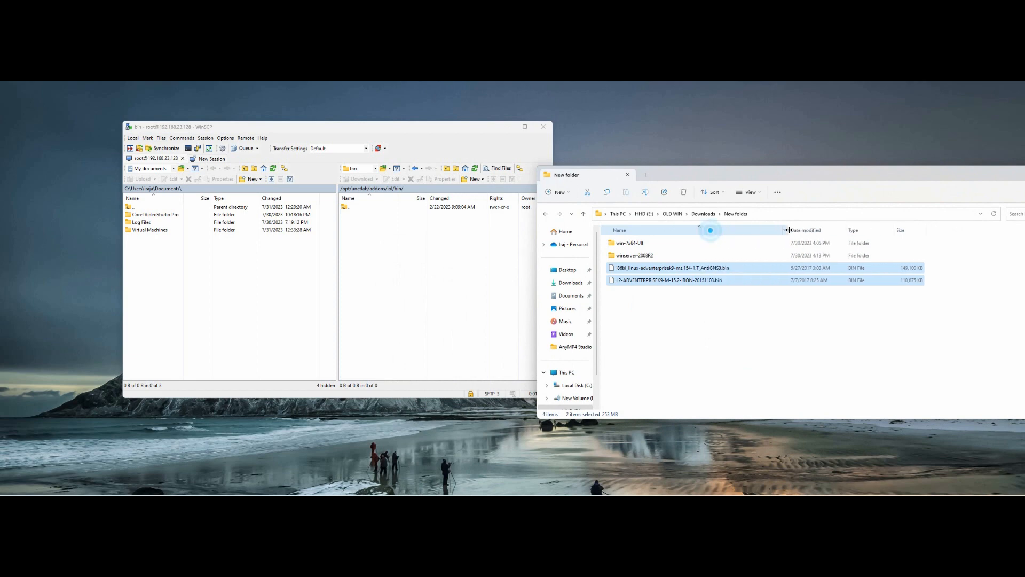
left_click(676, 270)
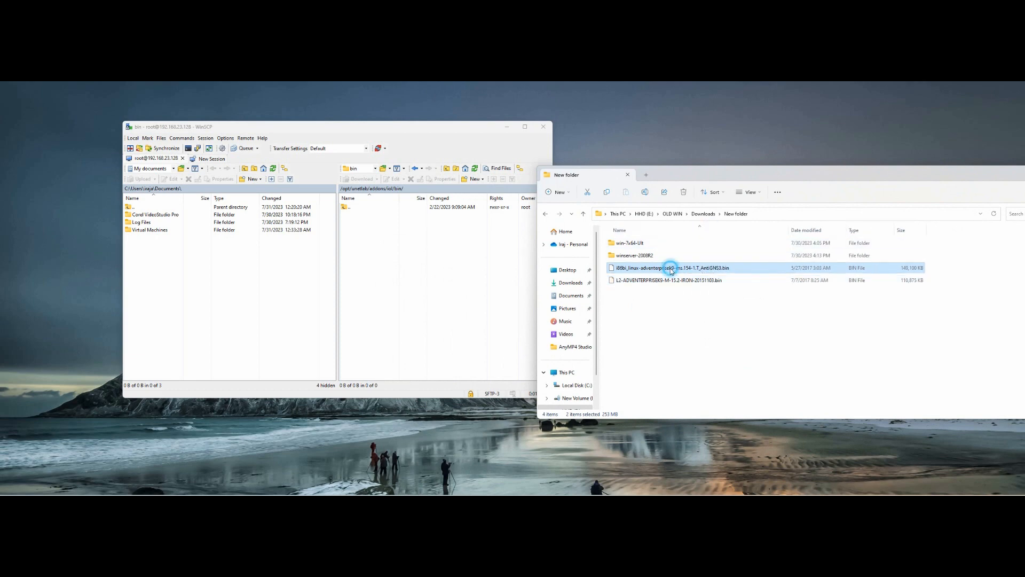
left_click(620, 282)
left_click_drag(664, 295, 601, 268)
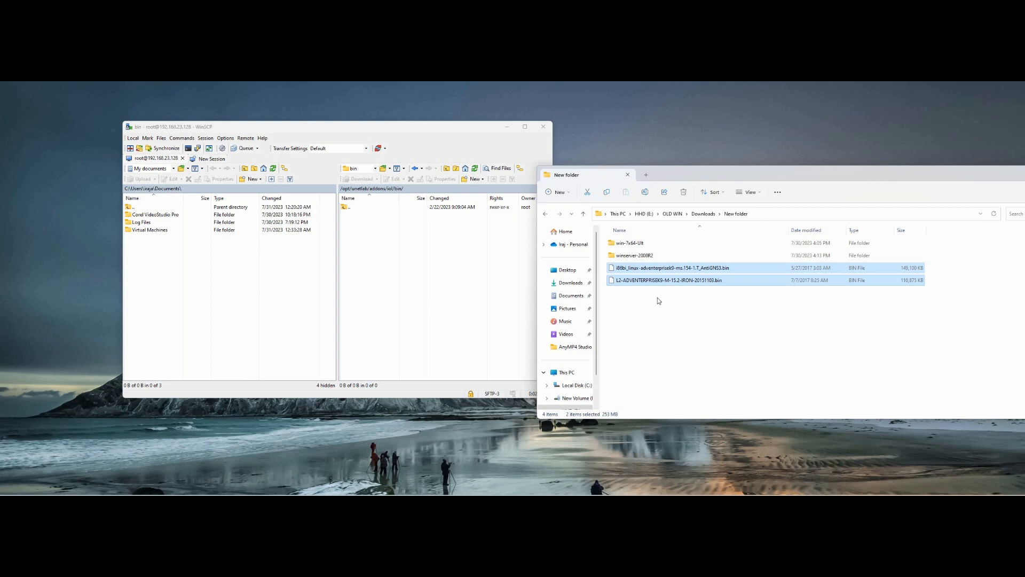
left_click_drag(639, 270, 435, 278)
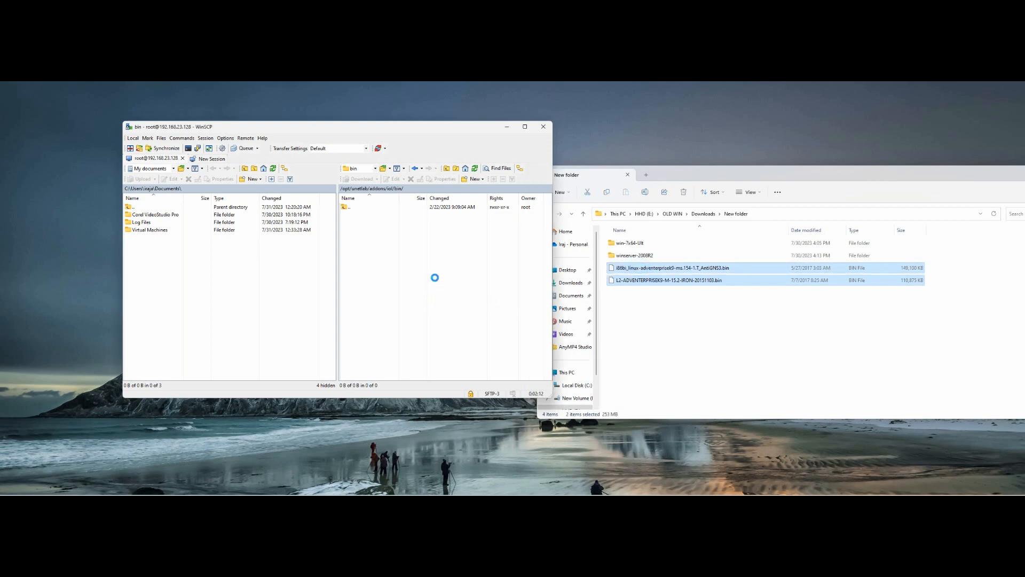
left_click(358, 288)
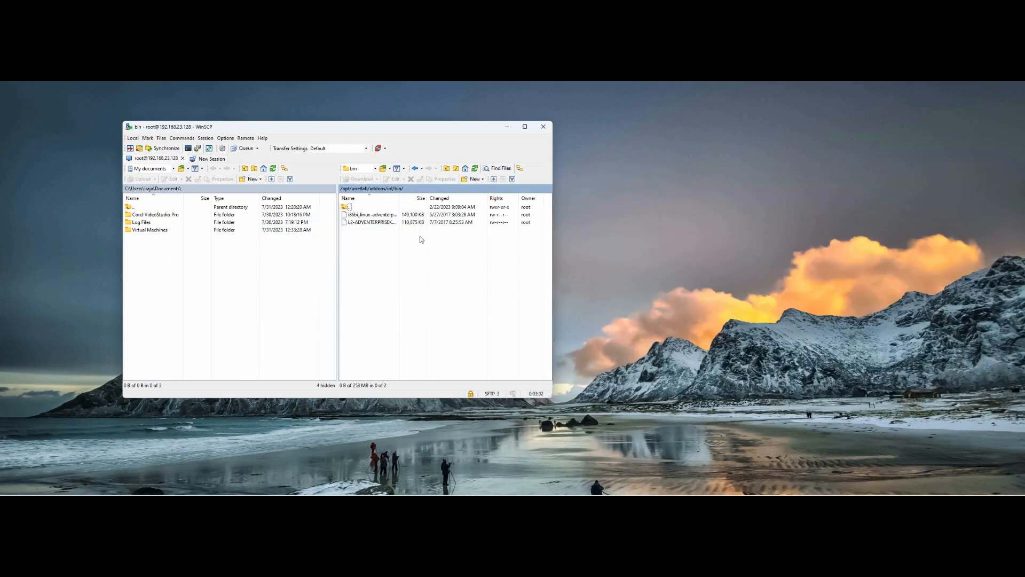
left_click_drag(417, 128, 544, 134)
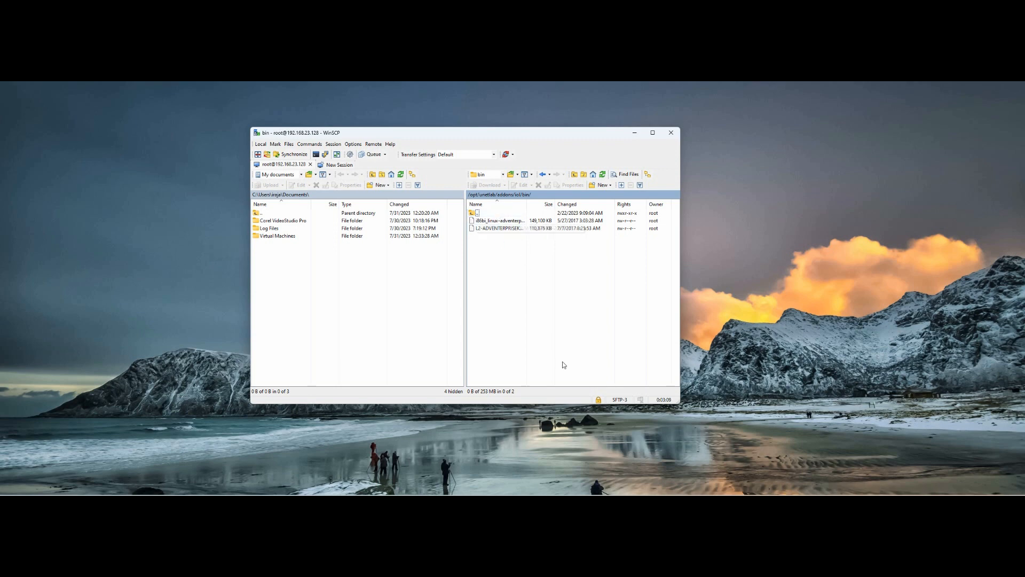
left_click(672, 501)
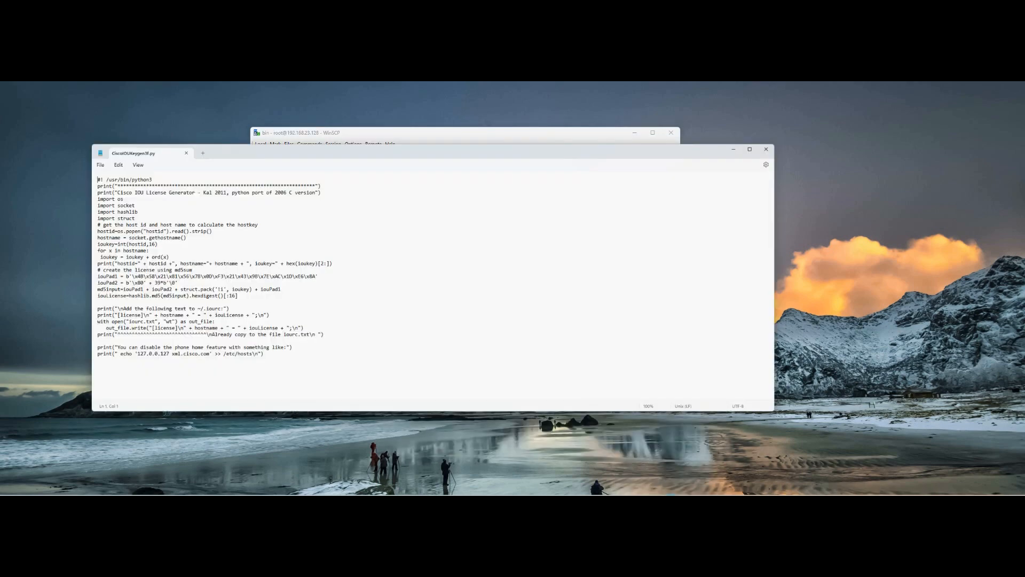
Step: Copy the entire CiscoIOUKeygen3f.py script, minimize Notepad, and start a new remote file in WinSCP
left_click_drag(373, 111, 616, 127)
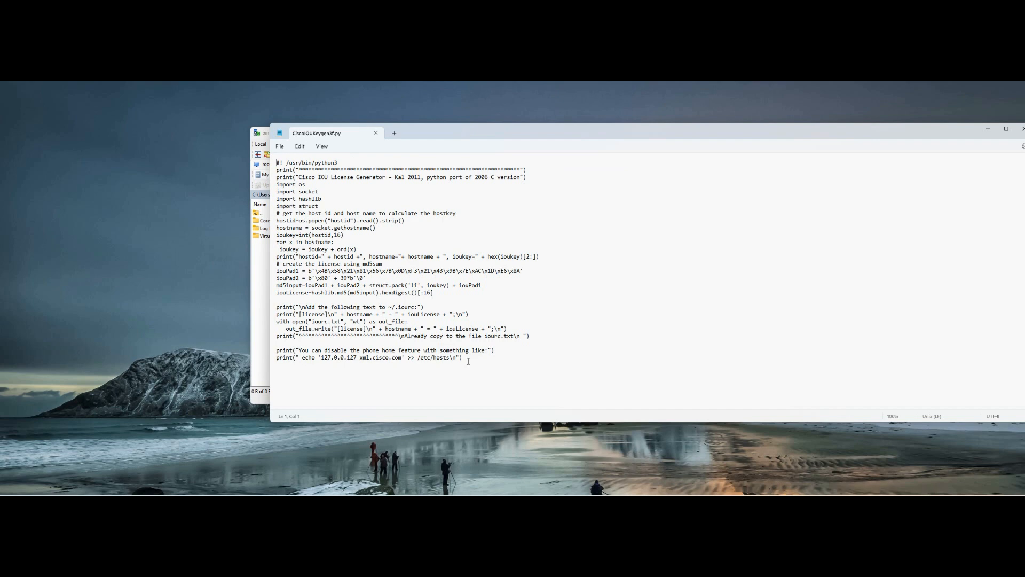
left_click_drag(468, 361, 272, 163)
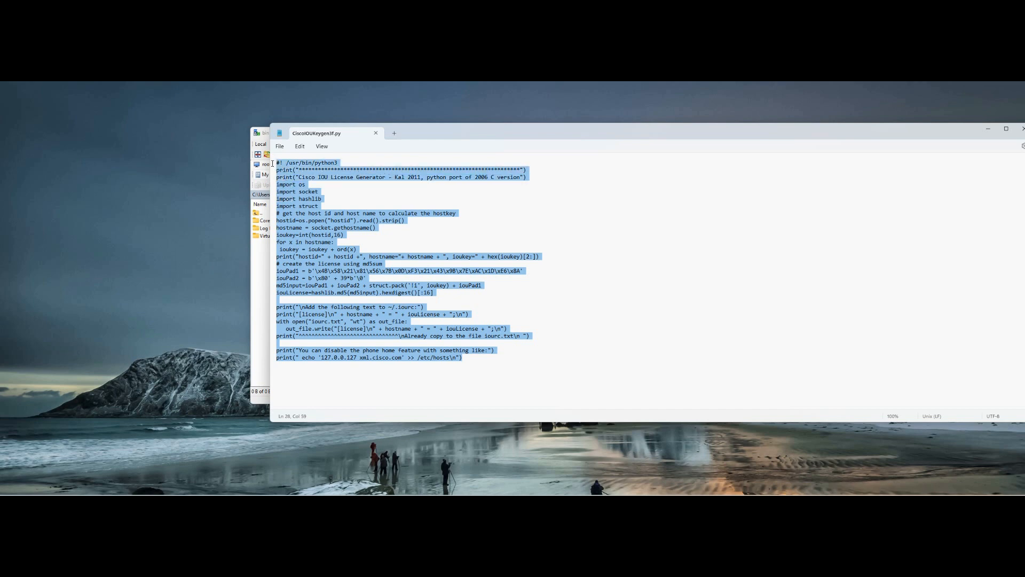
left_click(366, 293)
key("ctrl+a")
right_click(335, 283)
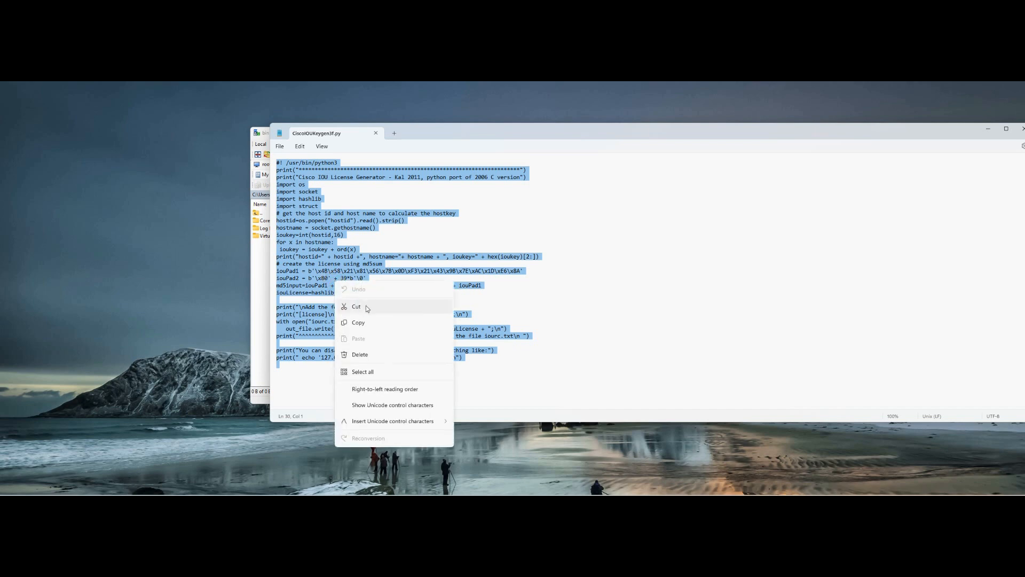
left_click(369, 323)
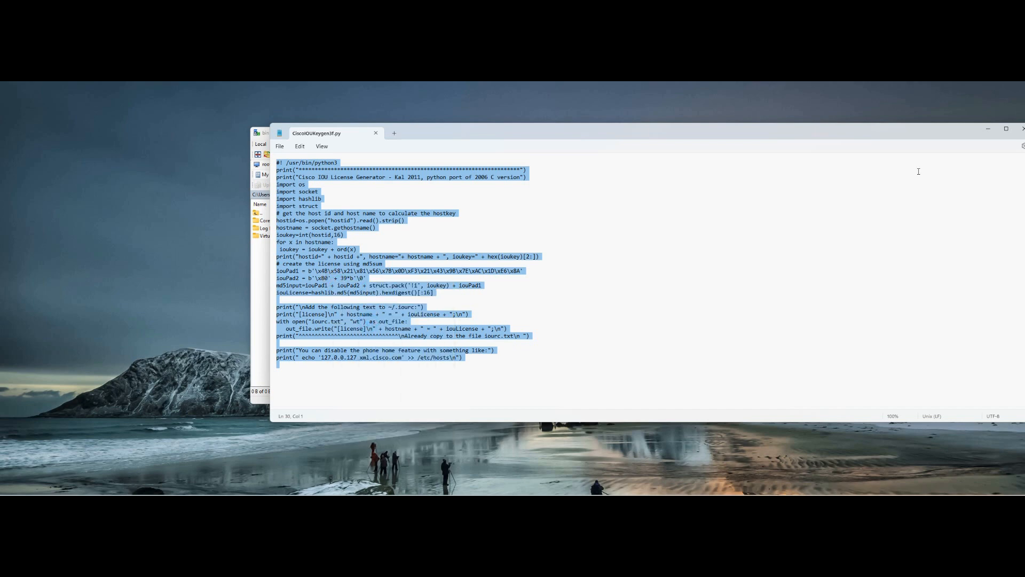
left_click(986, 130)
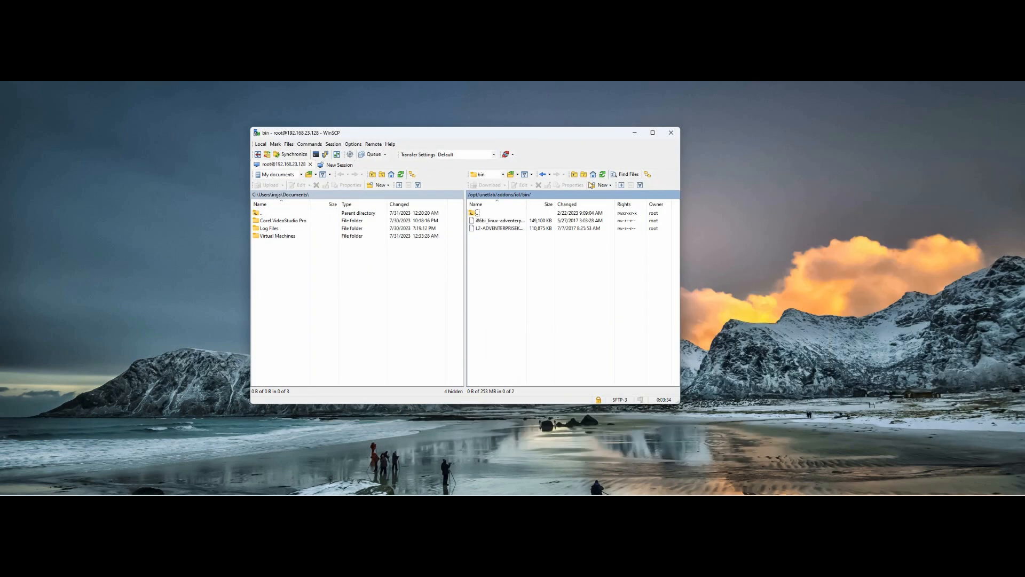
left_click(612, 185)
Step: Create a new remote file named Lincense.py in the iol bin folder
left_click(614, 195)
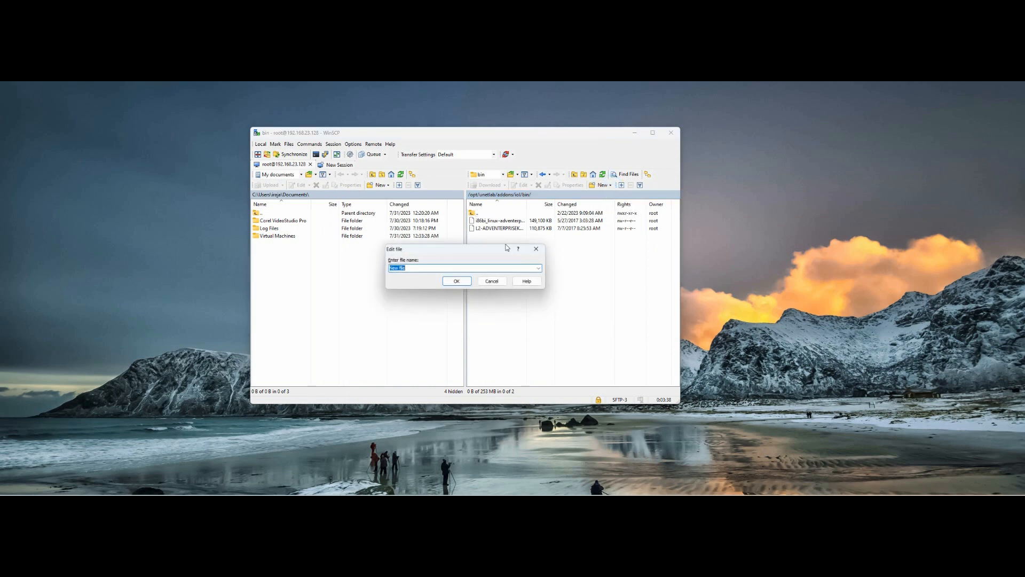
left_click_drag(428, 269, 348, 274)
type("Lincense.py")
left_click_drag(414, 268, 408, 267)
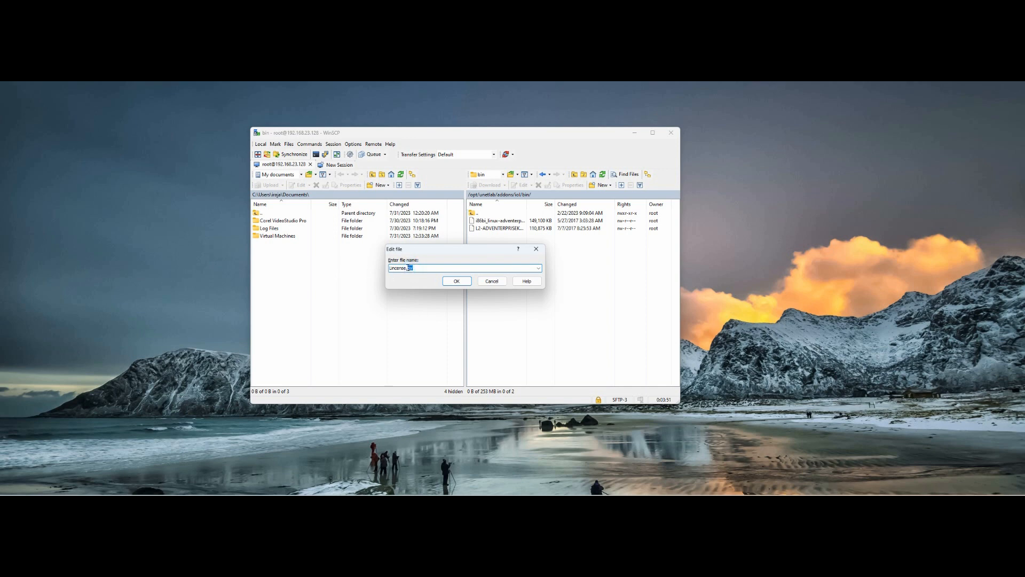
left_click(456, 281)
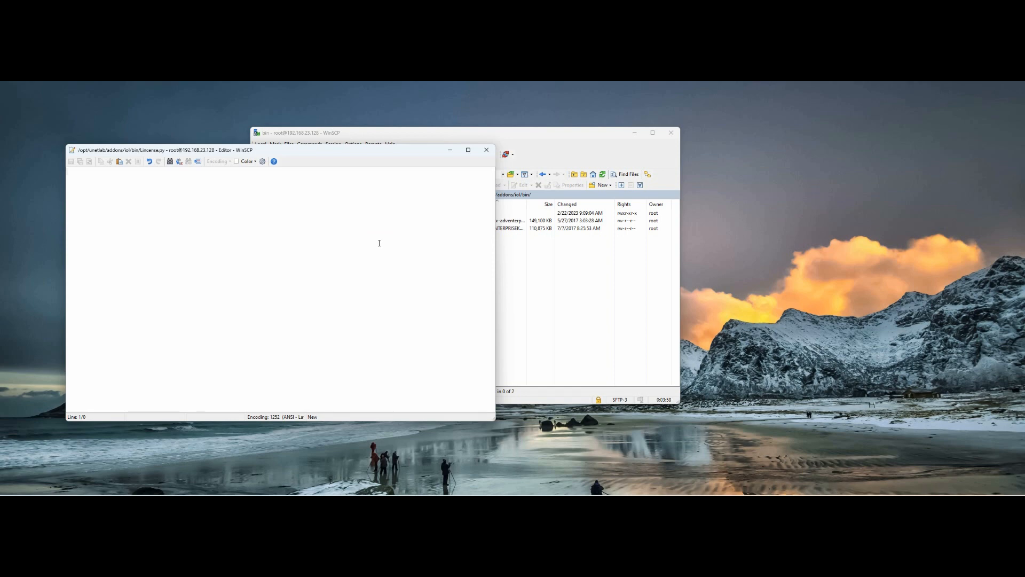
Step: Paste the license generator script into Lincense.py, save it to the server and close the editor
key("ctrl+v")
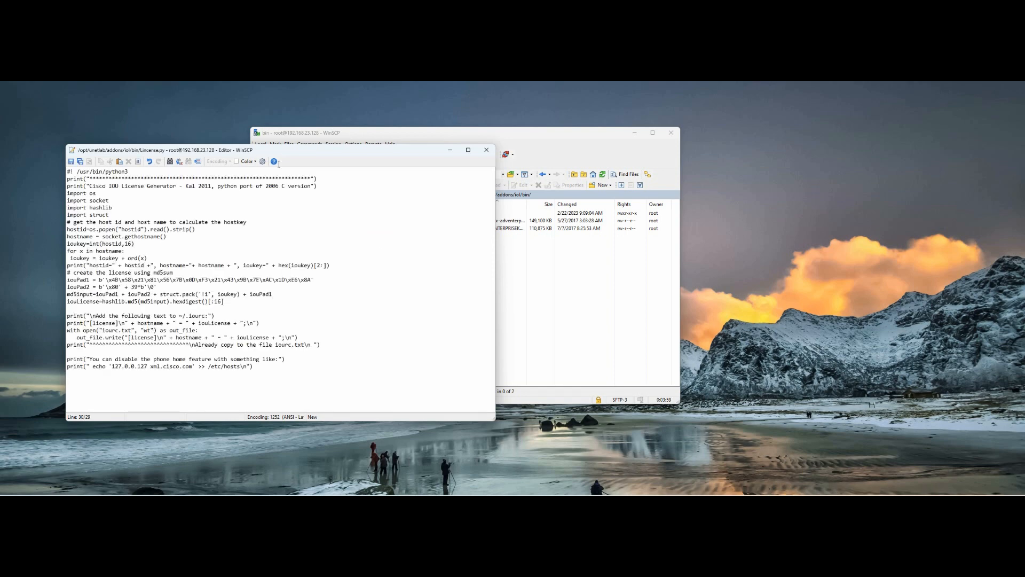
left_click(70, 162)
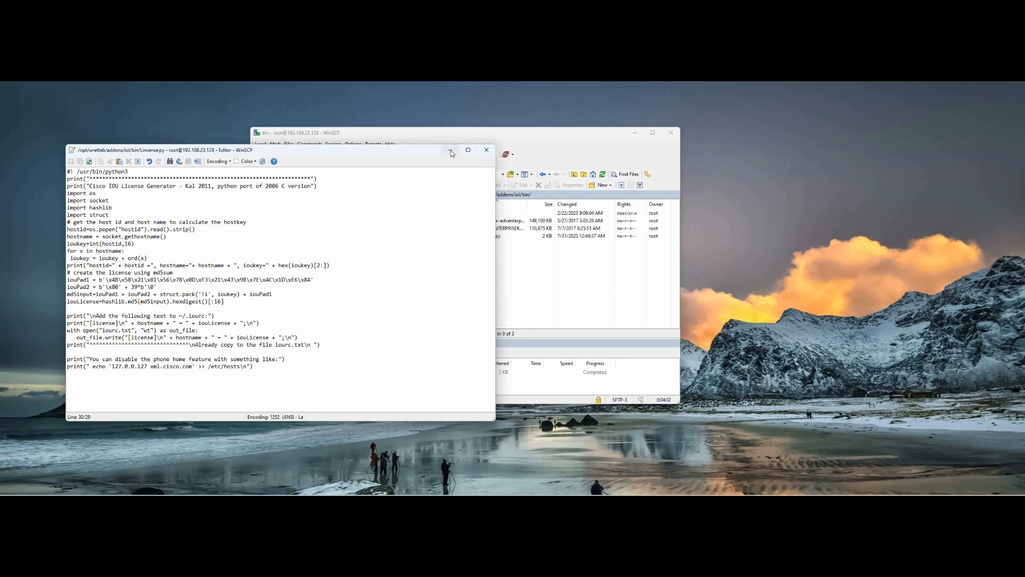
left_click(487, 150)
left_click(484, 236)
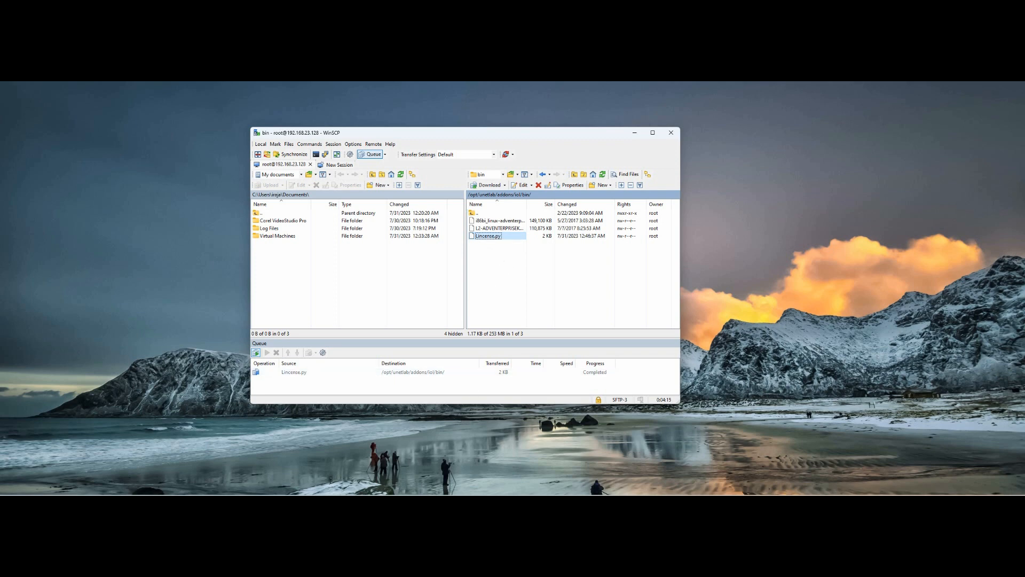
Step: Launch PuTTYgen from the Windows Start search using 'pu'
key("super")
type("pu")
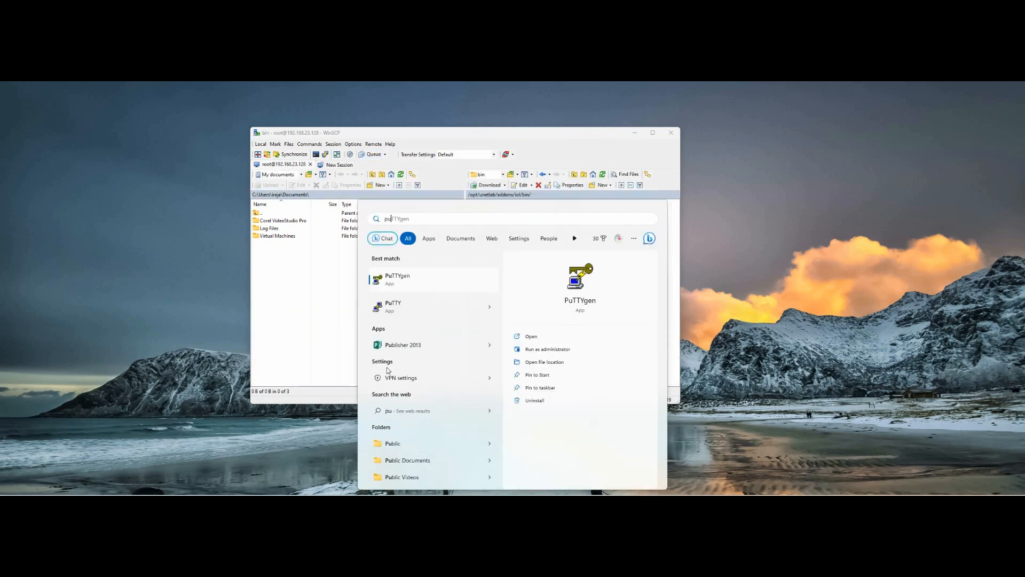
left_click(401, 279)
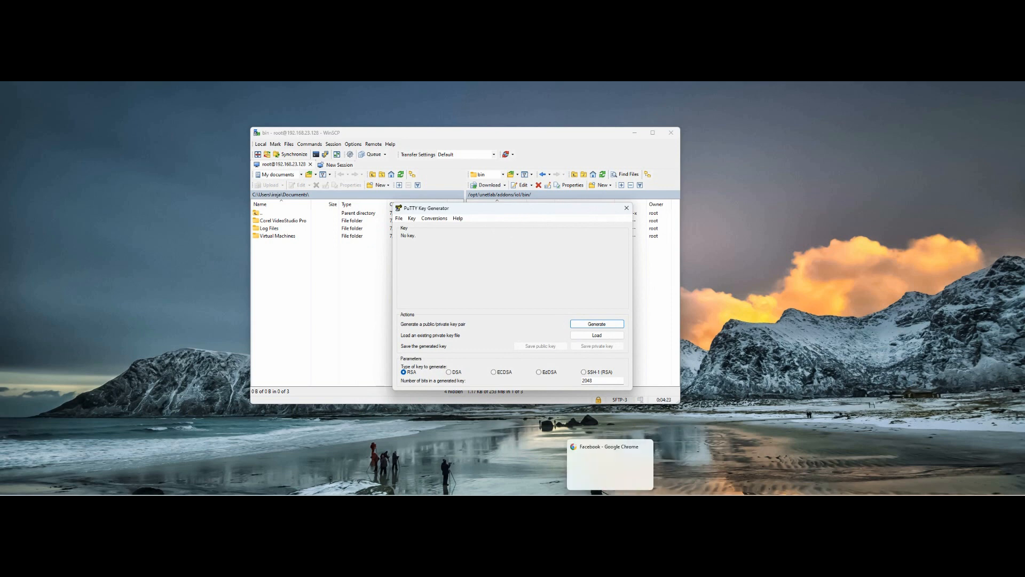
Step: Check the EVE_Test VM in VMware, minimize VMware Workstation, and close PuTTYgen
left_click(559, 502)
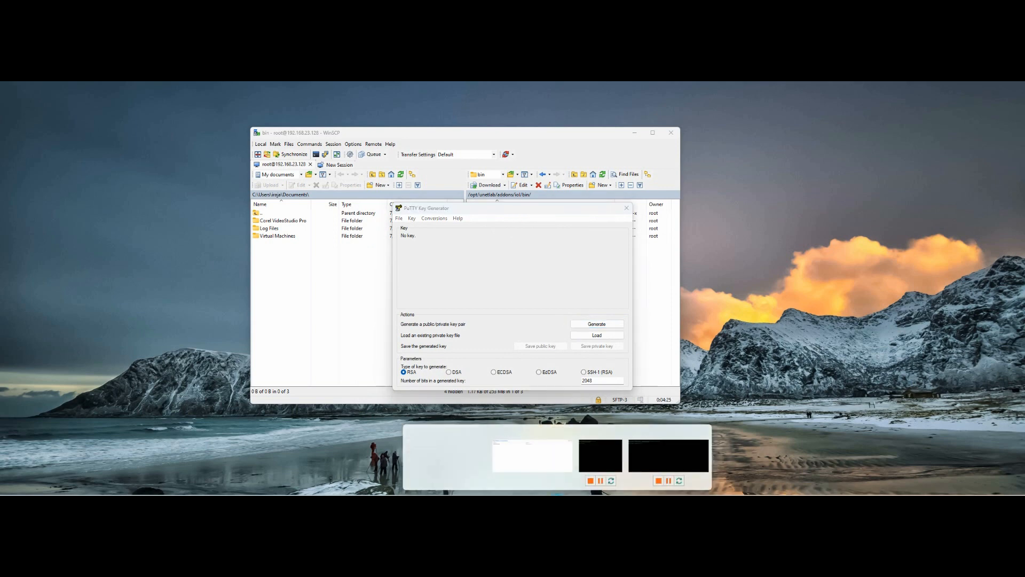
left_click(583, 480)
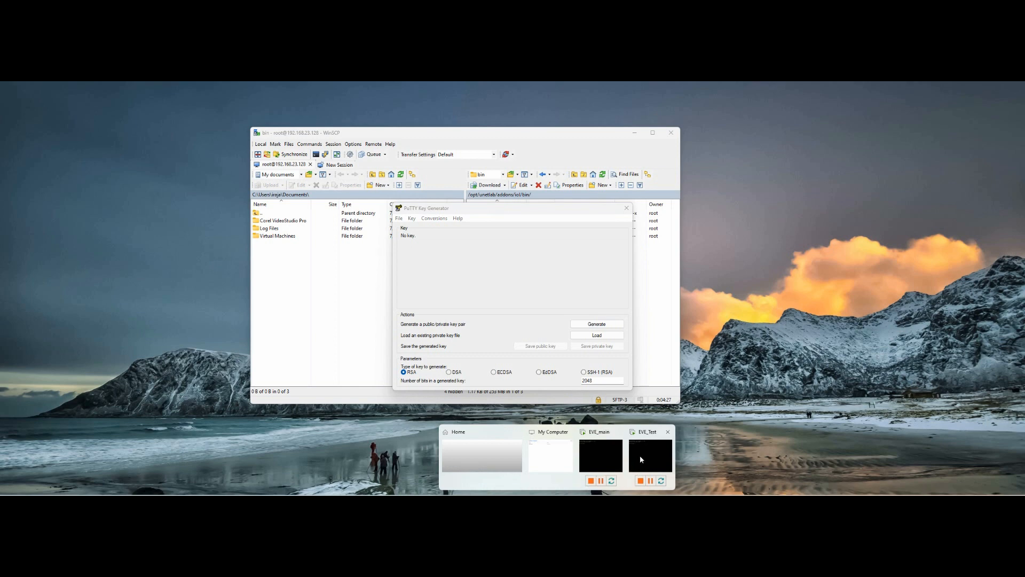
left_click(640, 455)
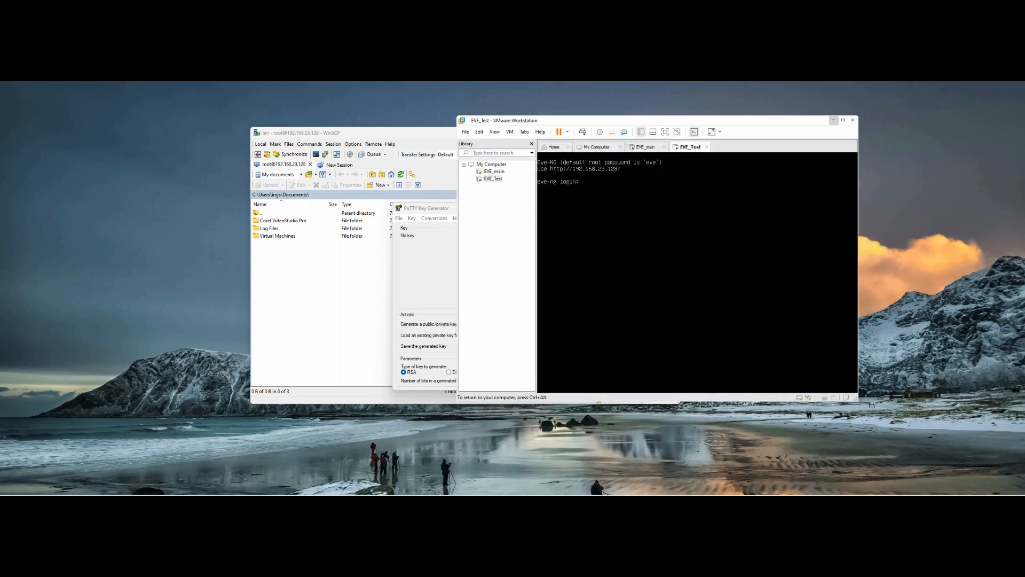
key("ctrl+alt")
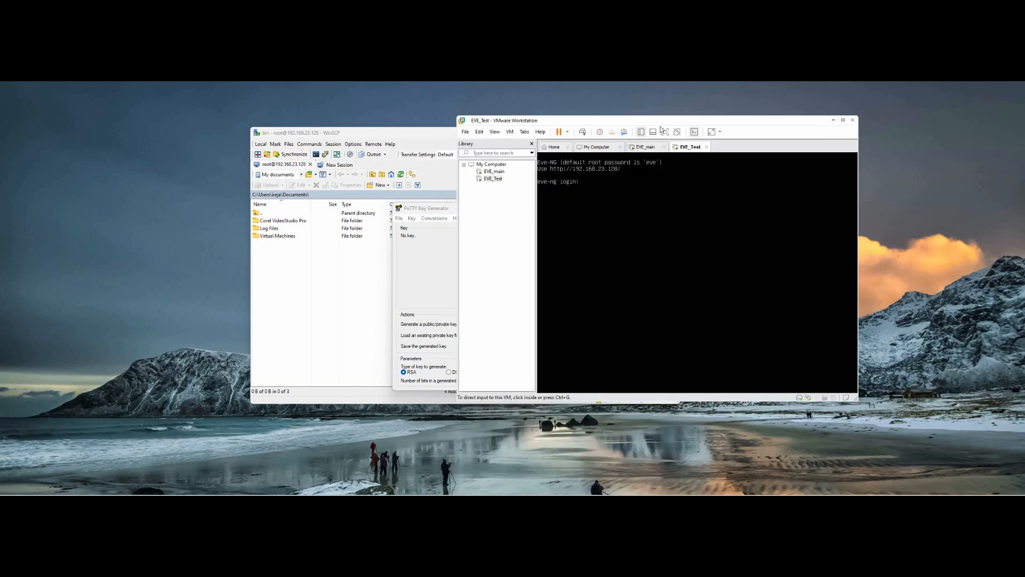
left_click(833, 120)
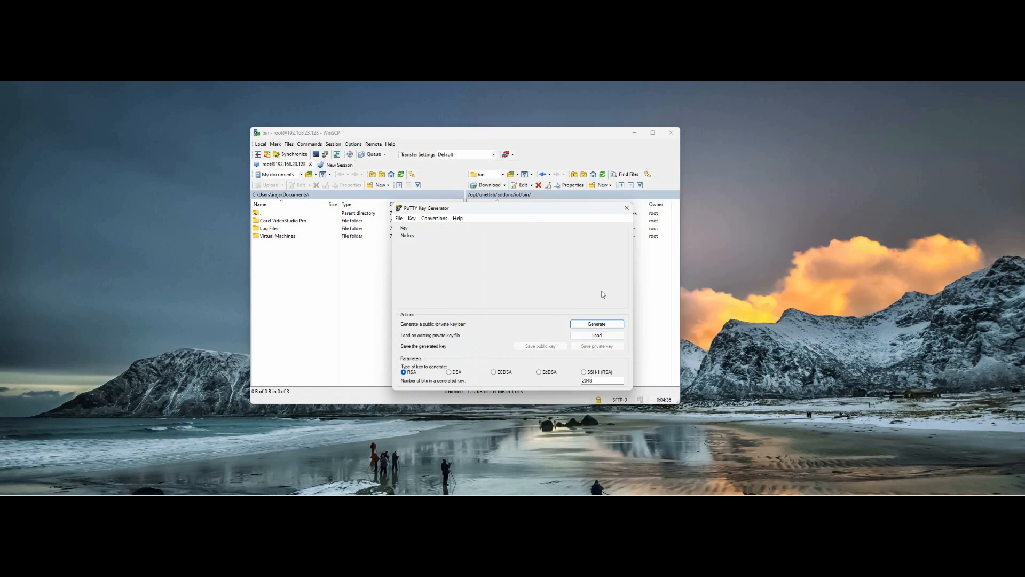
left_click(626, 208)
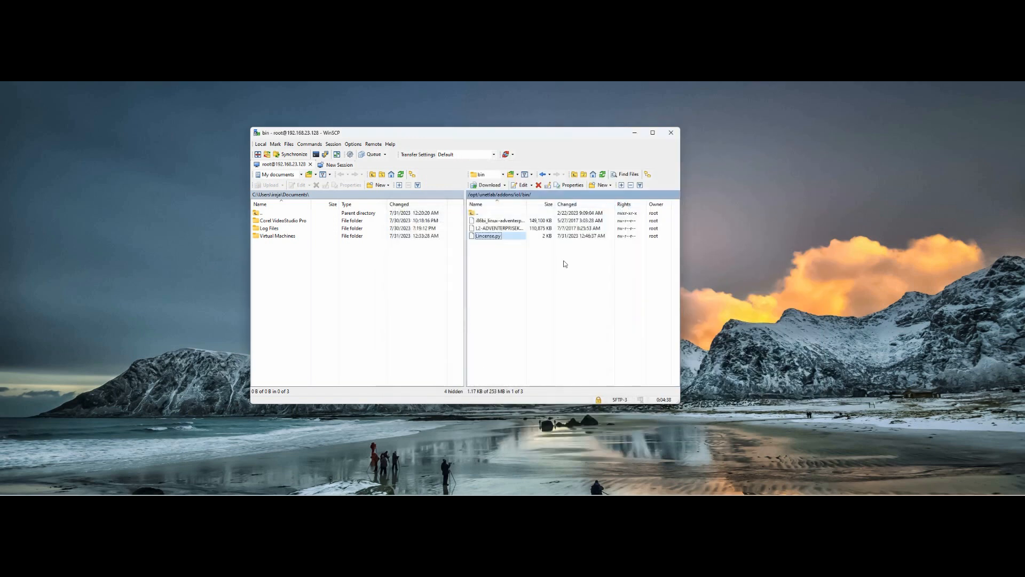
Step: Launch PuTTY from the Windows Start search using 'put'
key("super")
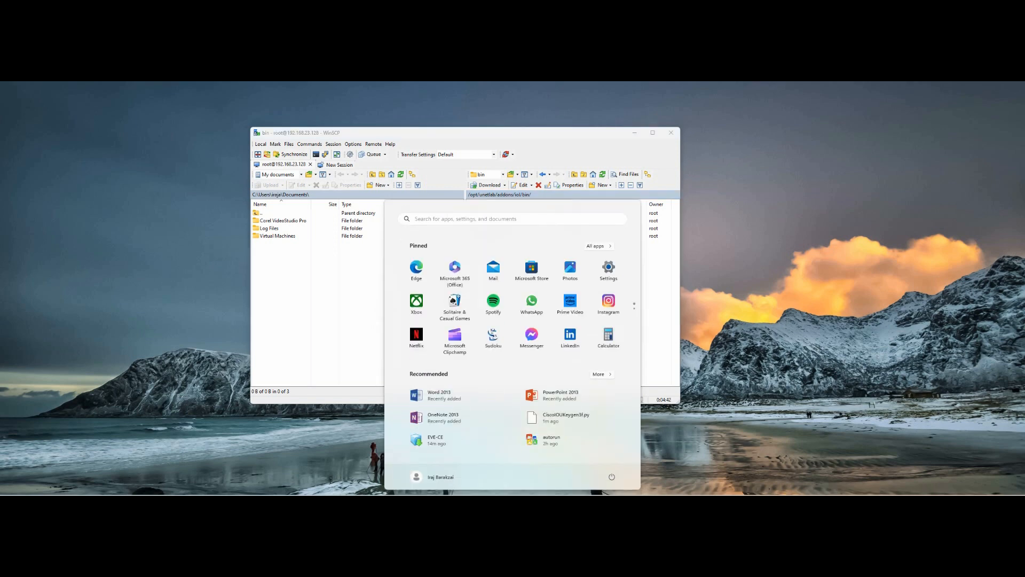
type("put")
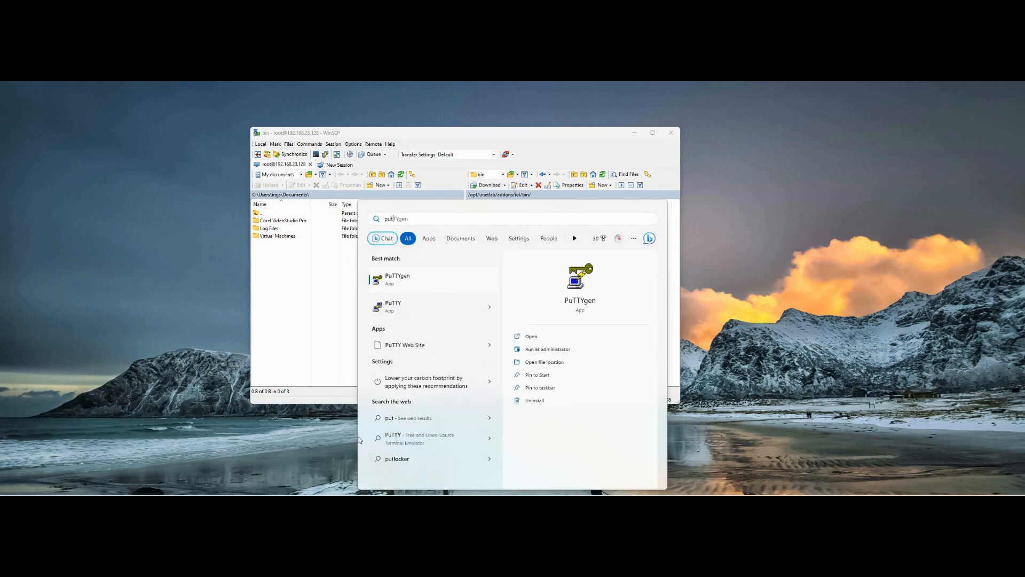
left_click(422, 306)
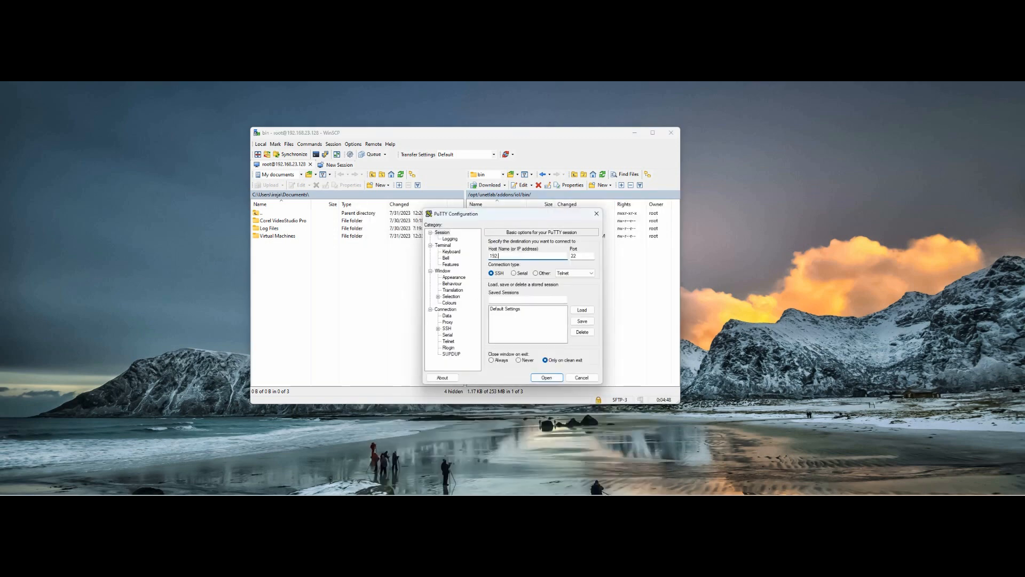
Step: Open an SSH session to 192.168.23.128, accept the host key, and log in as root
type("192.168.23.128")
key("Return")
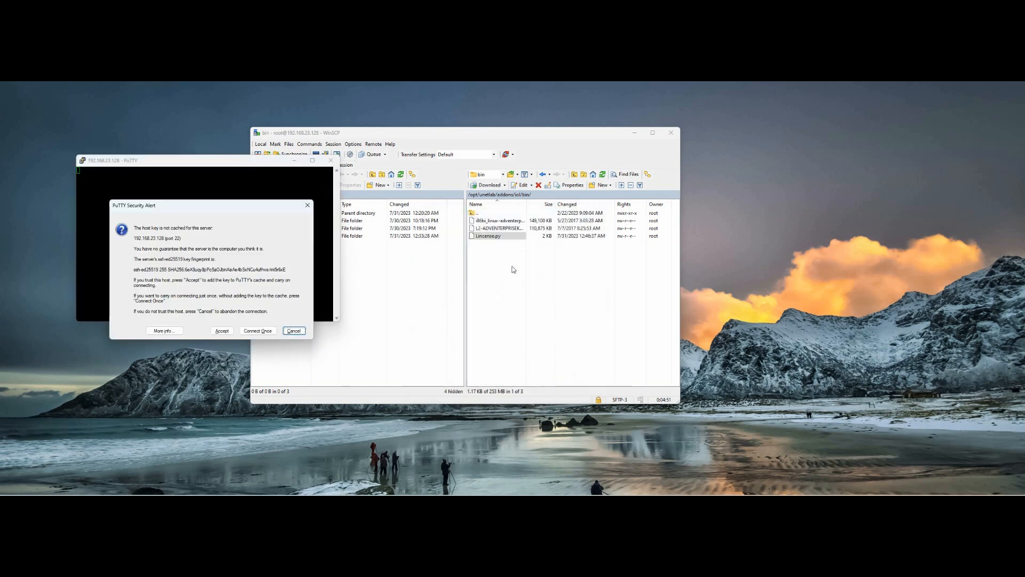
left_click(226, 331)
left_click(198, 194)
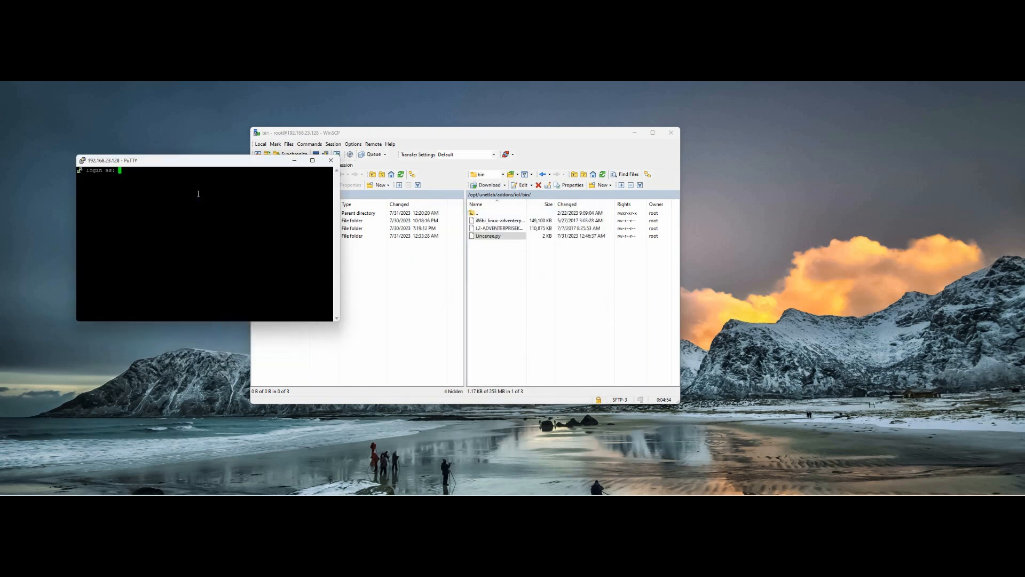
type("root")
key("Return")
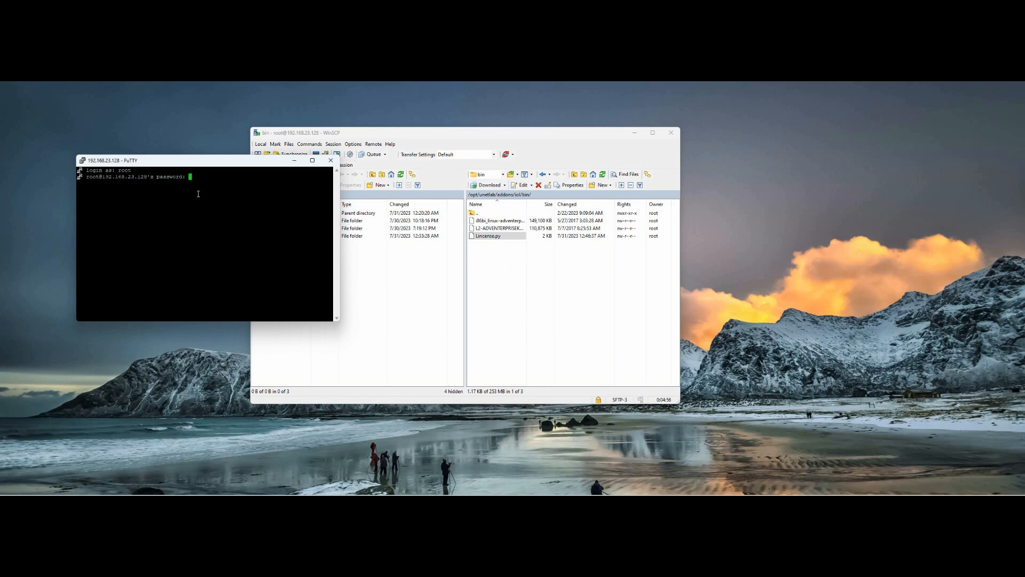
key("Return")
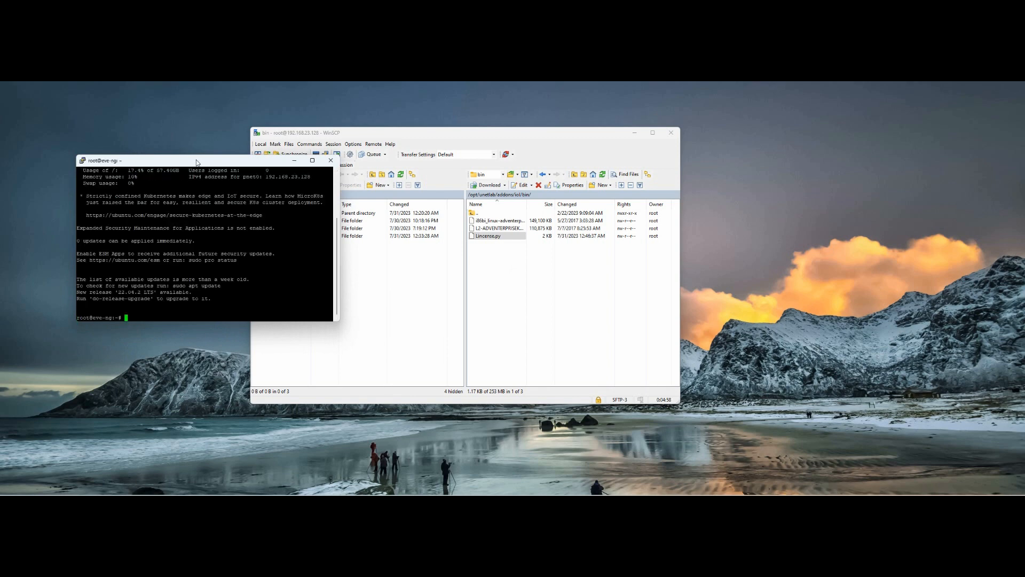
Step: Change to /opt/unetlab/addons/iol/bin and list its files, including Lincense.py
left_click_drag(195, 161, 763, 171)
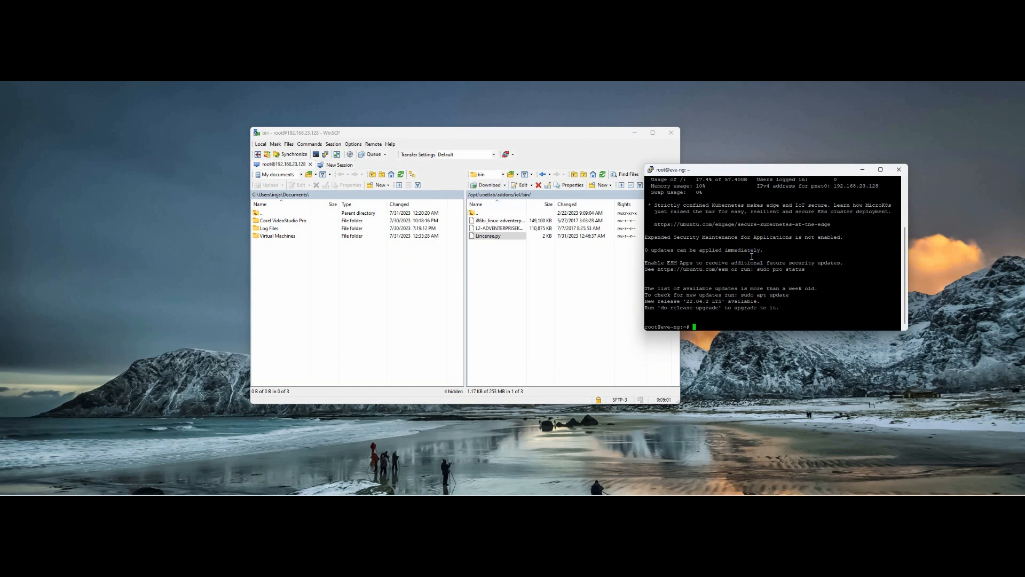
type("cd /opt/u")
key("Tab")
type("a")
key("Tab")
type("i")
key("Tab")
type("b")
key("Tab")
key("Return")
type("ls")
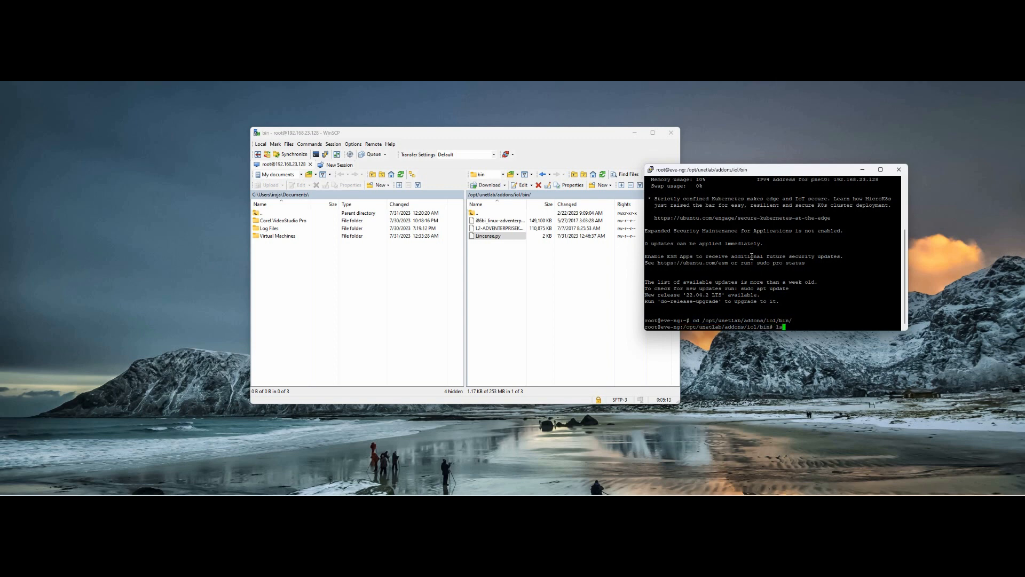
key("Return")
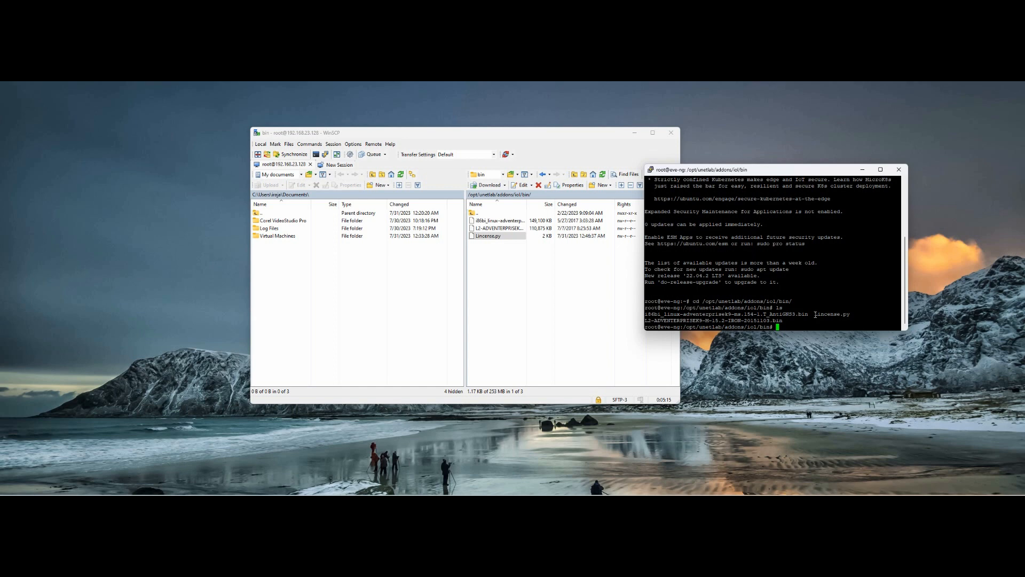
left_click_drag(814, 314, 851, 316)
Step: Run the license generator with 'python2 Lincense.py'
left_click(850, 314)
type("py")
type("thon2")
double_click(827, 317)
right_click(845, 297)
key("Return")
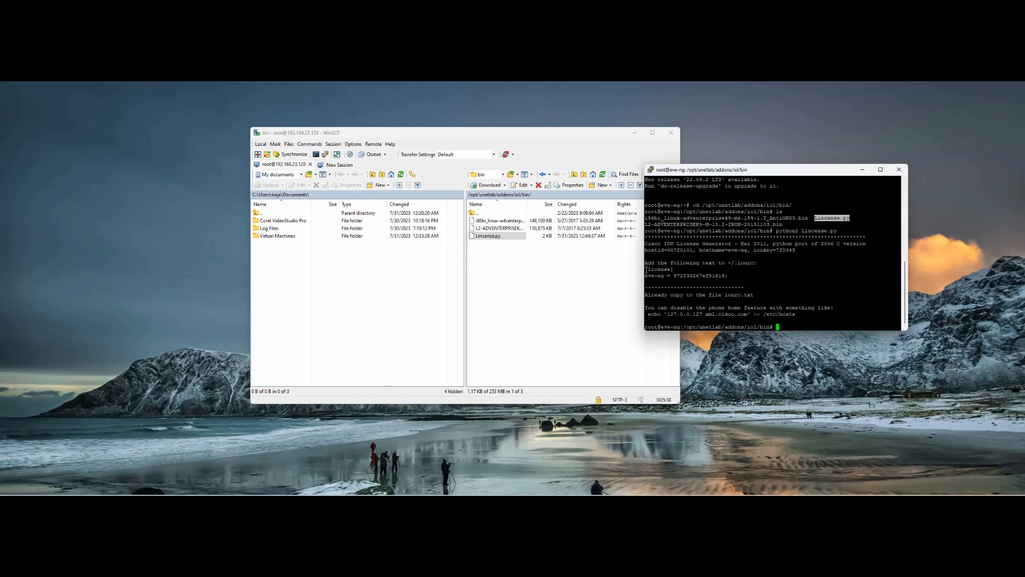
Step: Copy the two generated license lines and the iourc file name from the output
left_click_drag(646, 270, 733, 274)
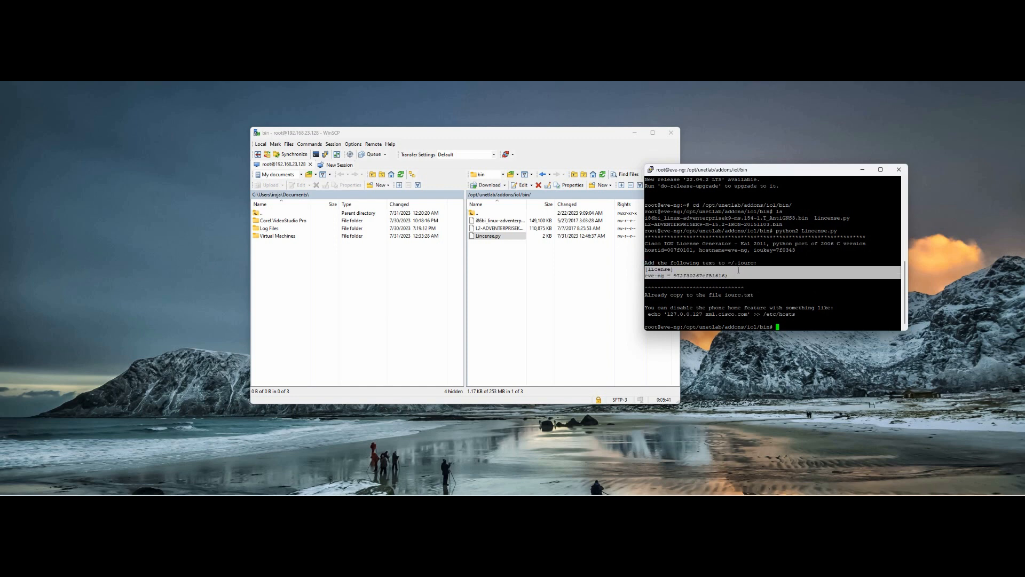
left_click_drag(738, 264, 753, 263)
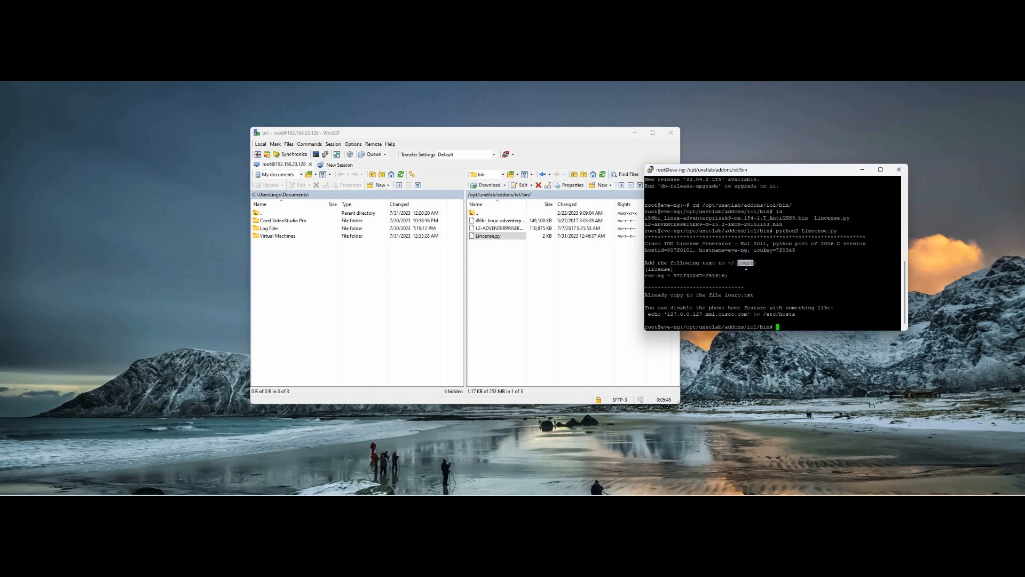
left_click_drag(735, 265, 751, 265)
Step: Create a new remote file named iourc in the iol bin folder
left_click(610, 186)
left_click(605, 194)
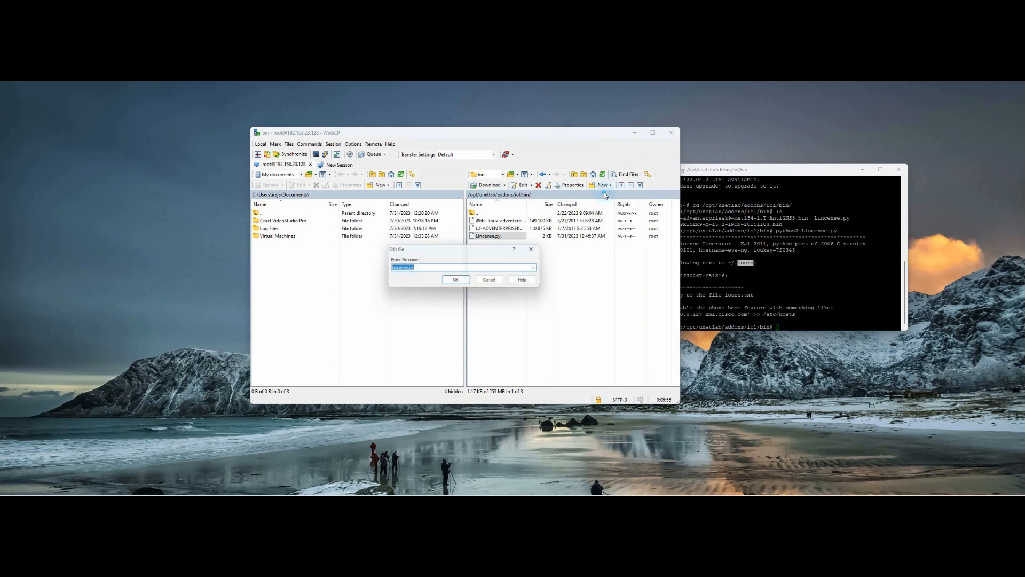
type("iourc")
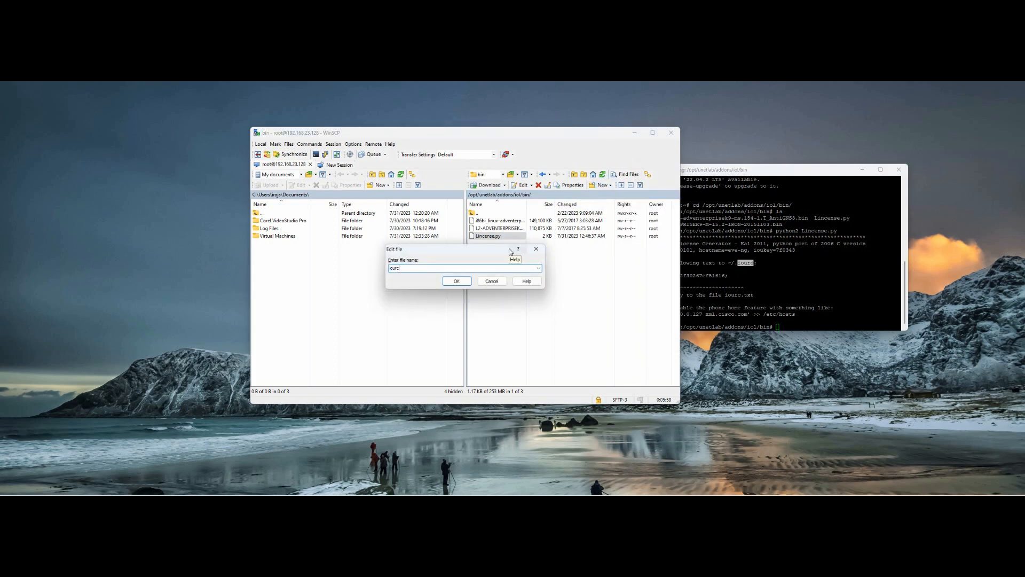
left_click(461, 282)
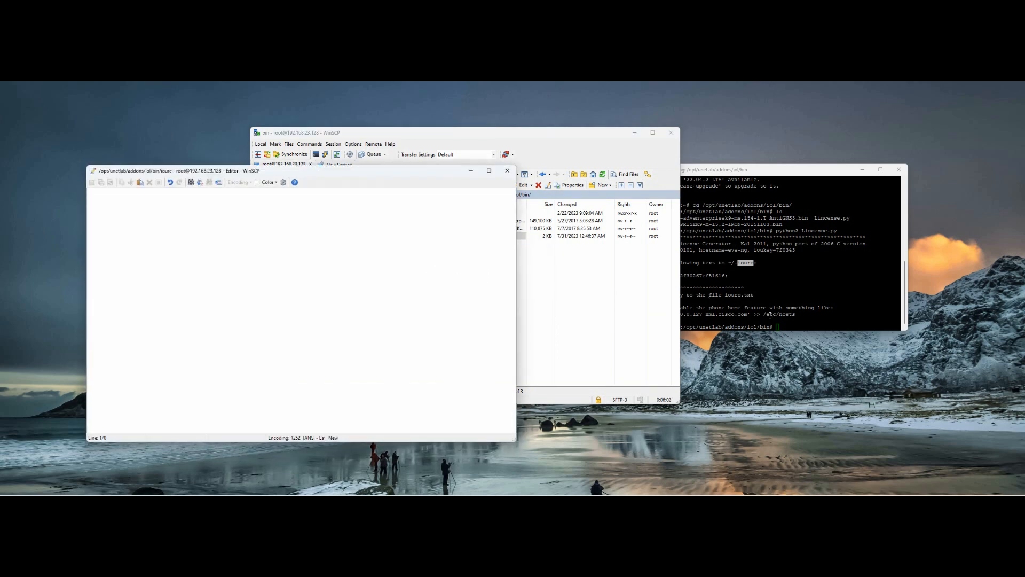
Step: Paste the two license lines into iourc, save it to the server and close the editor
left_click(769, 314)
left_click_drag(647, 270, 731, 276)
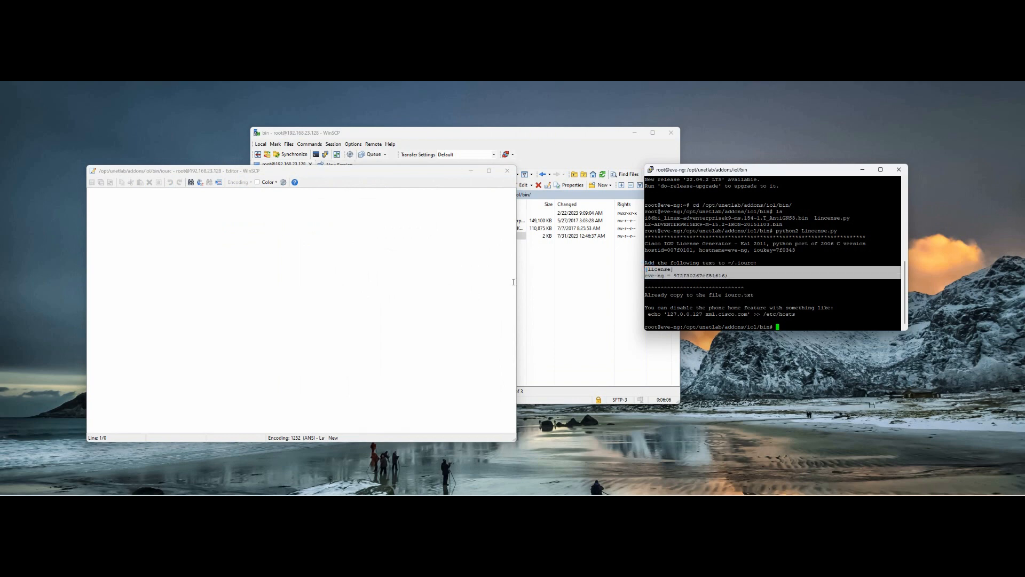
left_click(388, 282)
key("ctrl+v")
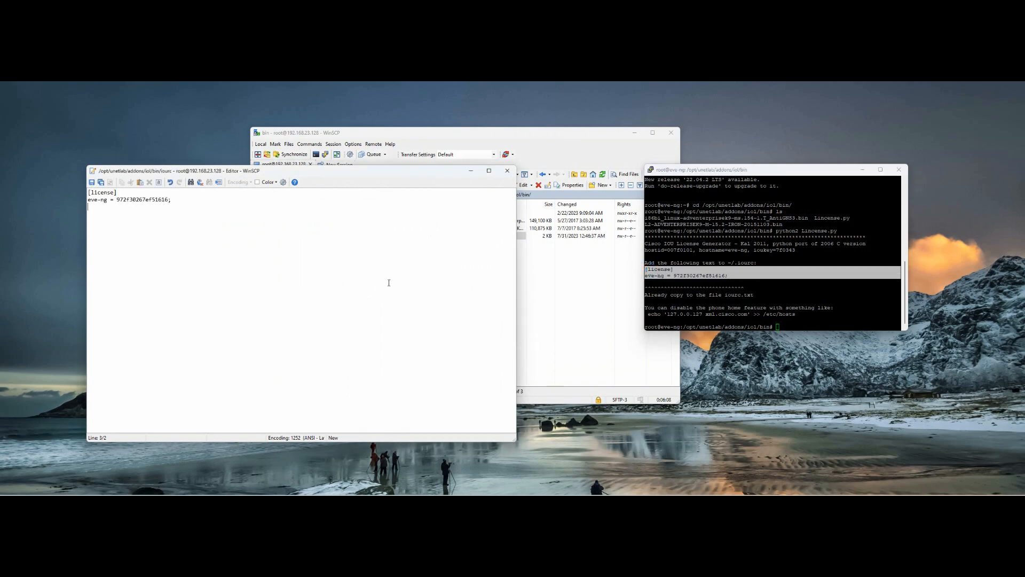
left_click(92, 182)
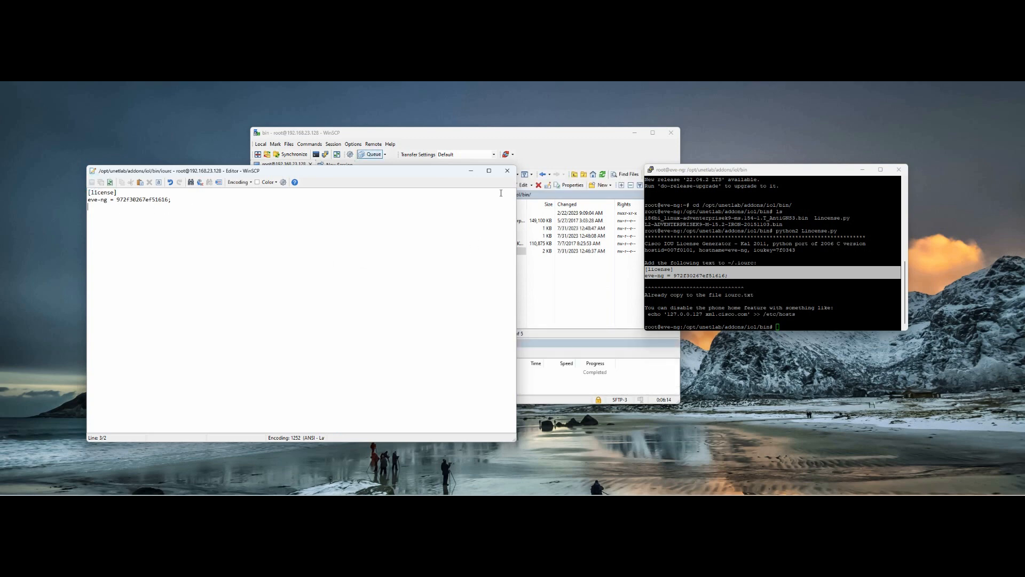
left_click(507, 170)
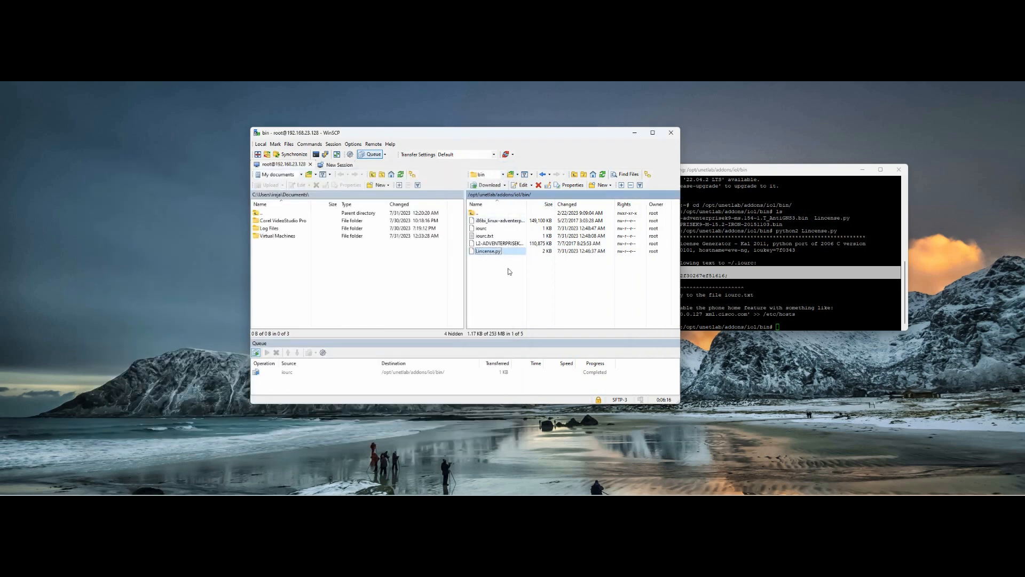
Step: Rearrange the PuTTY and WinSCP windows side by side
left_click(773, 174)
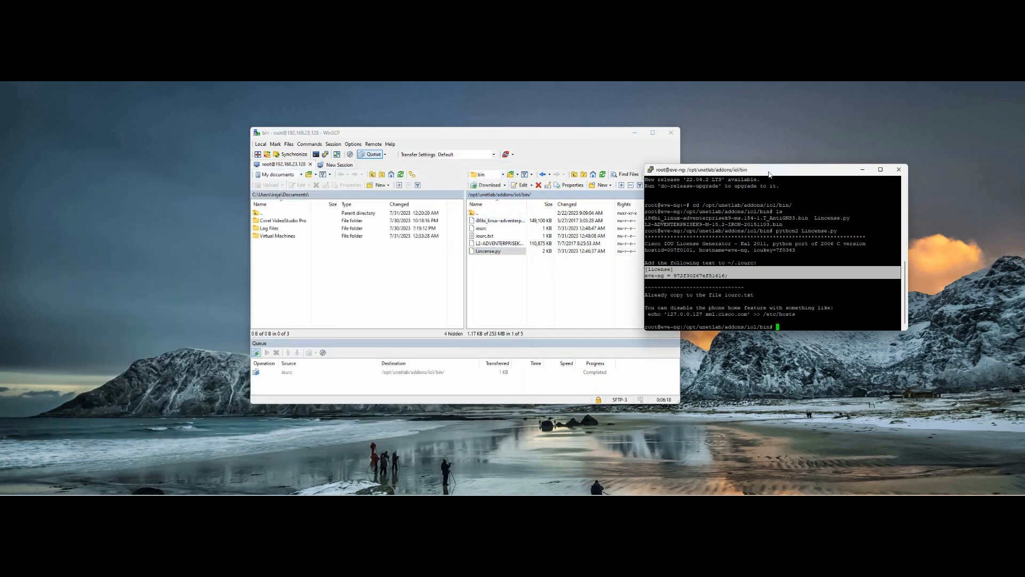
left_click_drag(773, 174, 862, 156)
left_click_drag(562, 140, 524, 140)
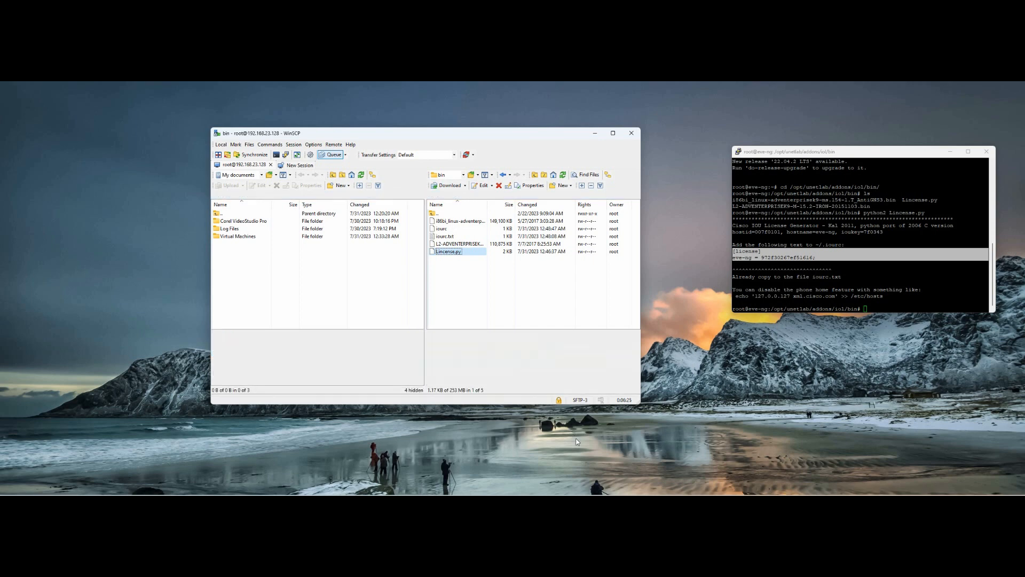
Step: Add a Cisco IOL node using the i86bi_linux-adventerprisek9 image to the lab
left_click(543, 481)
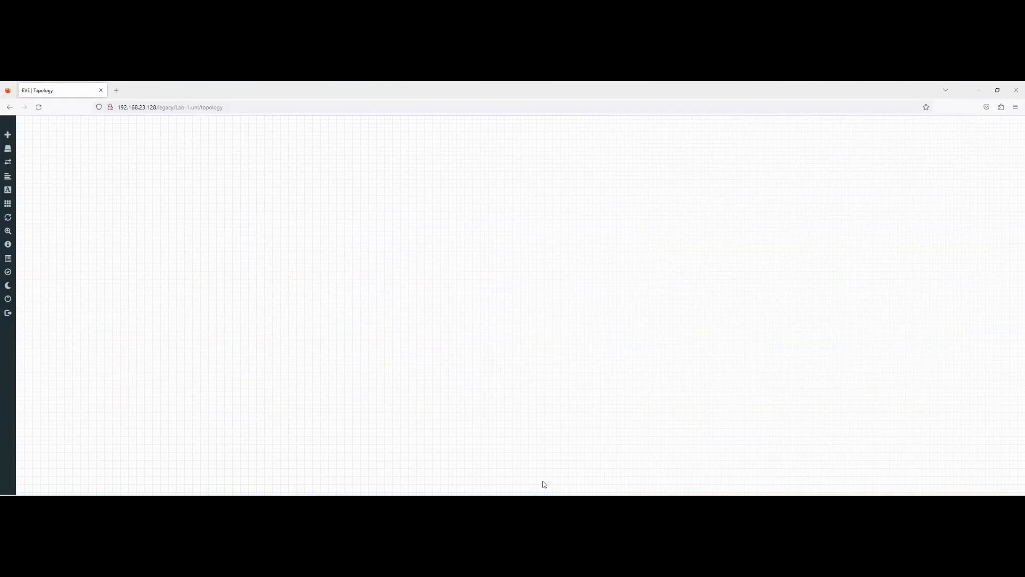
right_click(352, 225)
left_click(373, 239)
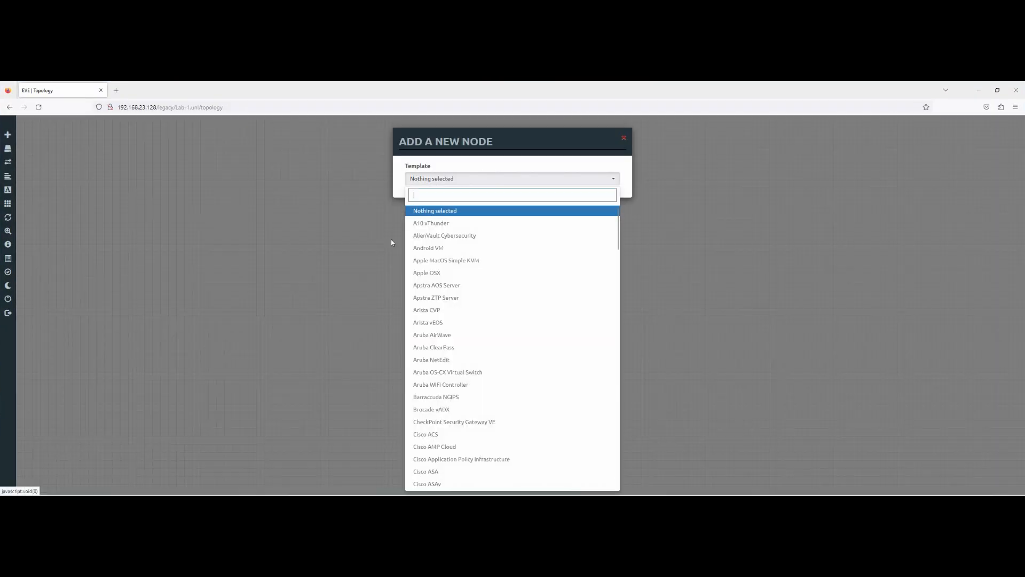
scroll(483, 277, "down", 5)
scroll(488, 293, "down", 3)
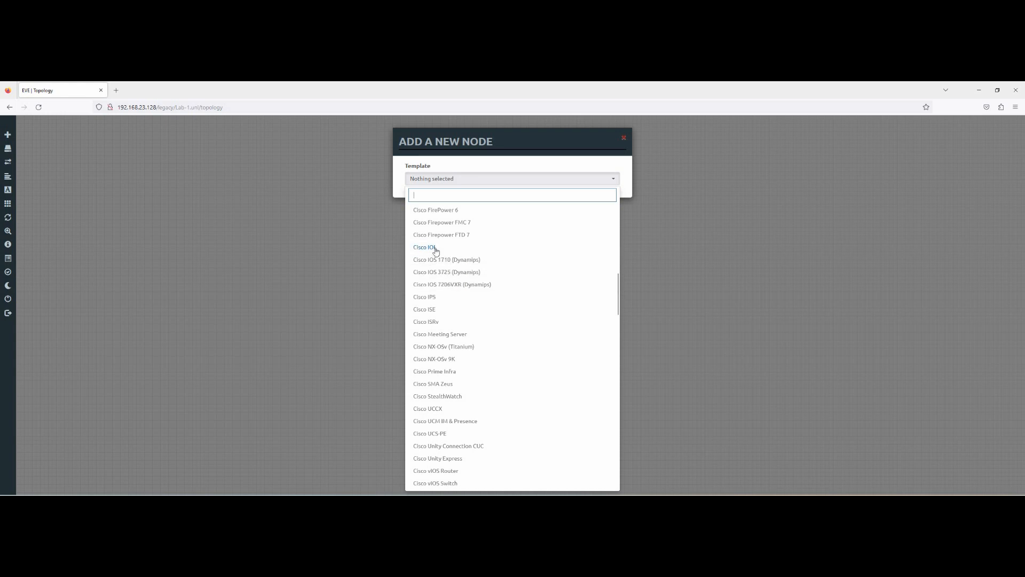
left_click_drag(435, 249, 438, 285)
left_click(427, 248)
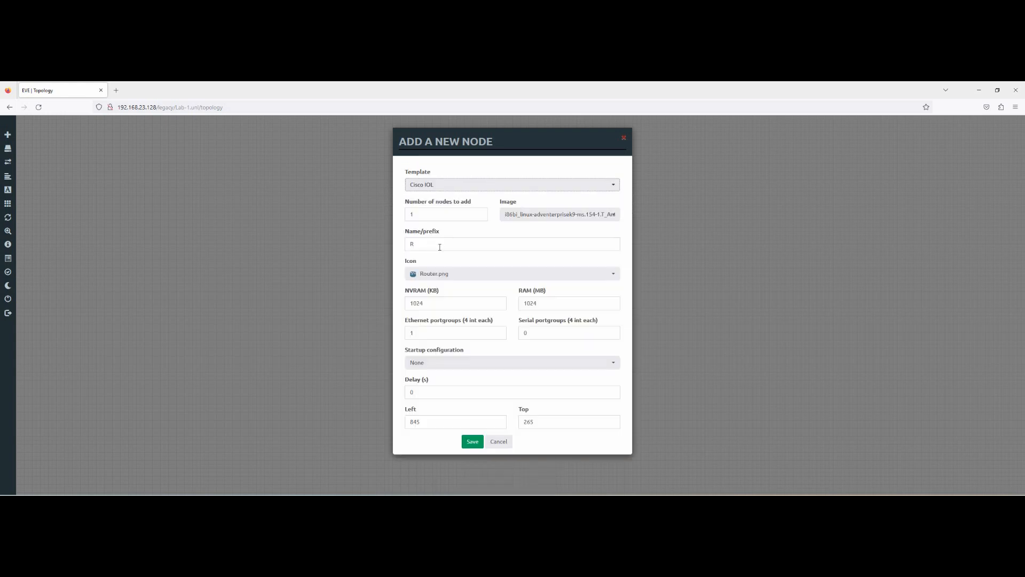
left_click(579, 215)
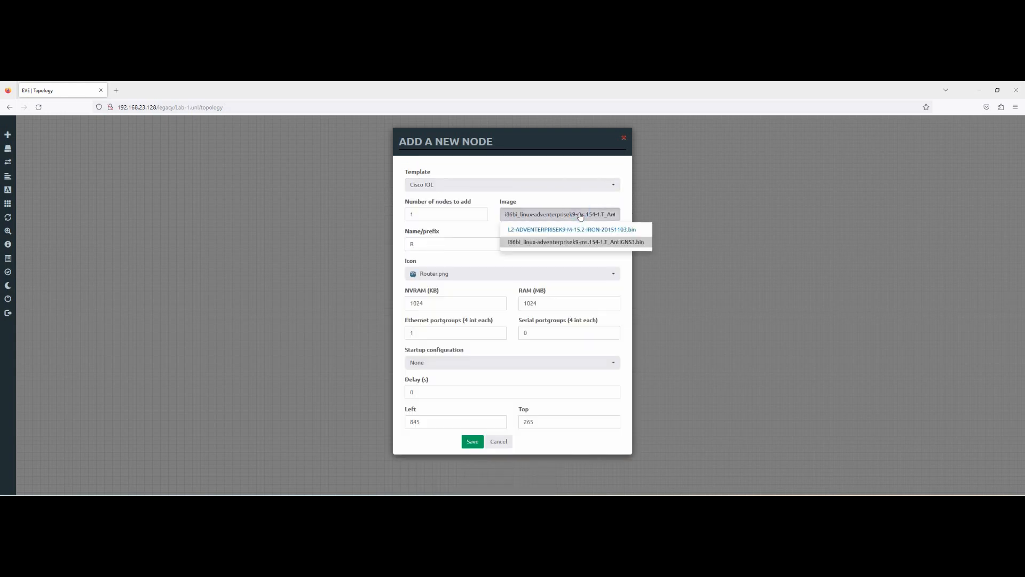
left_click(580, 242)
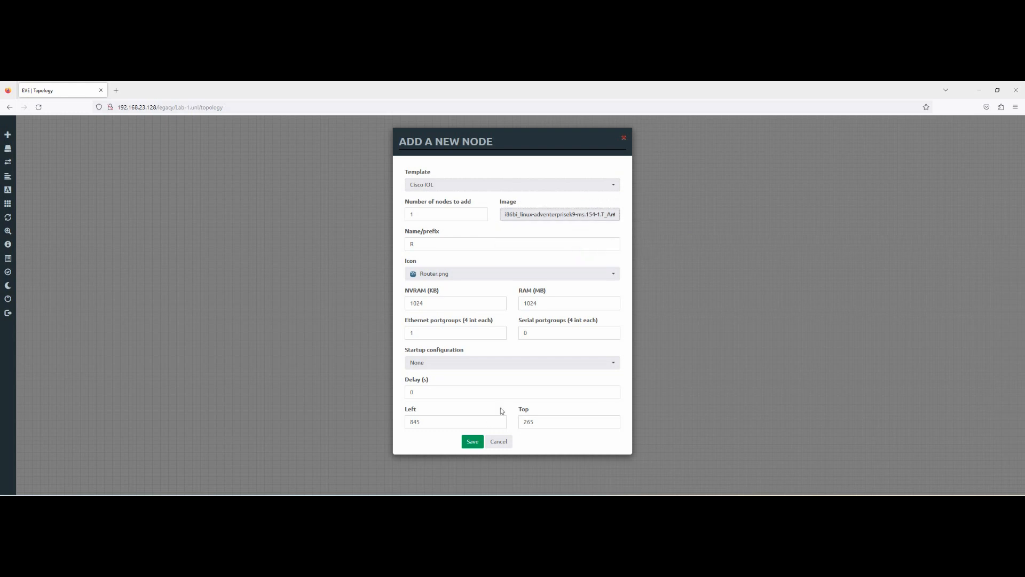
left_click(473, 443)
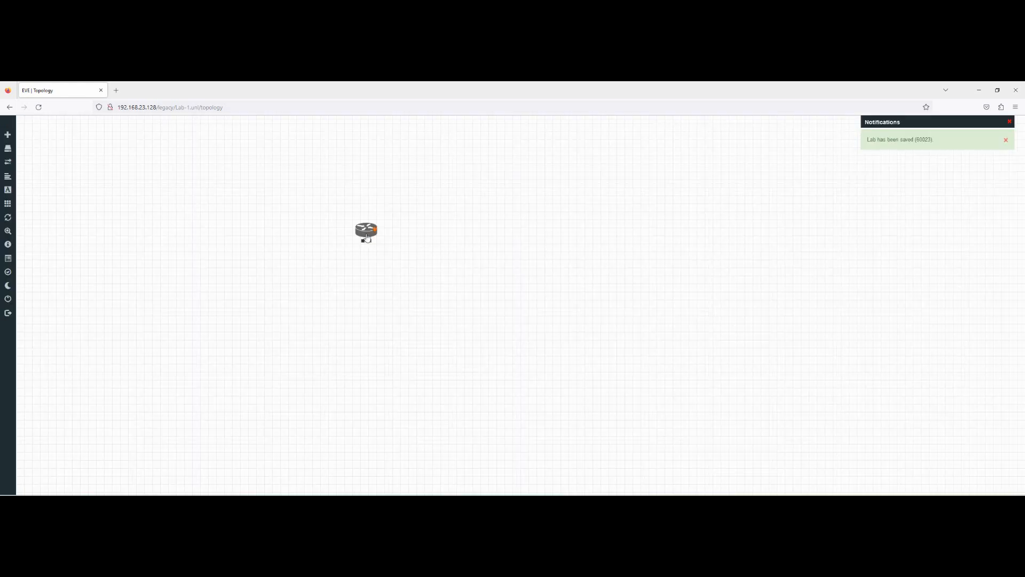
Step: Move router R1 toward the canvas centre and choose Wipe for it
left_click_drag(368, 236, 494, 220)
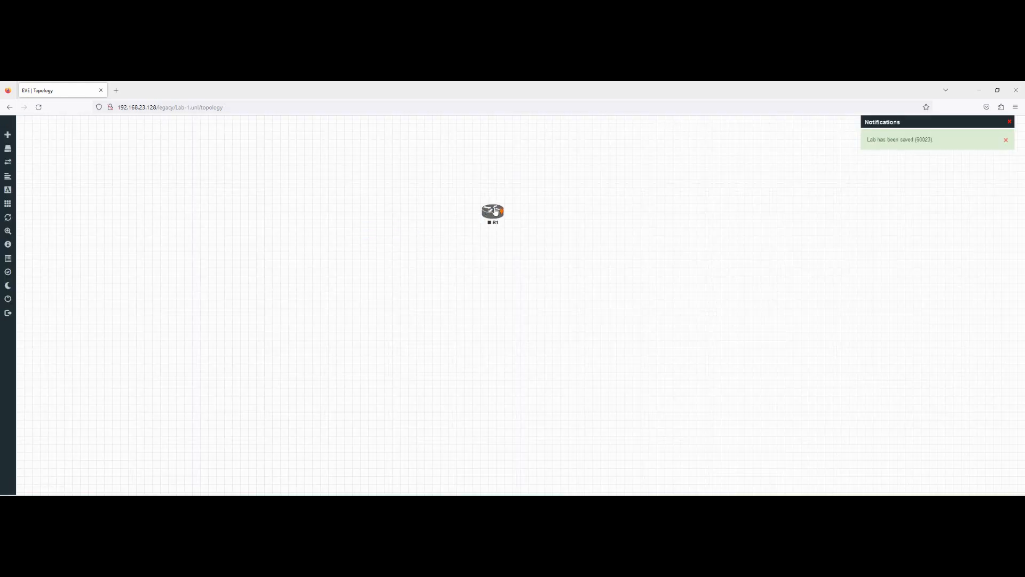
right_click(493, 214)
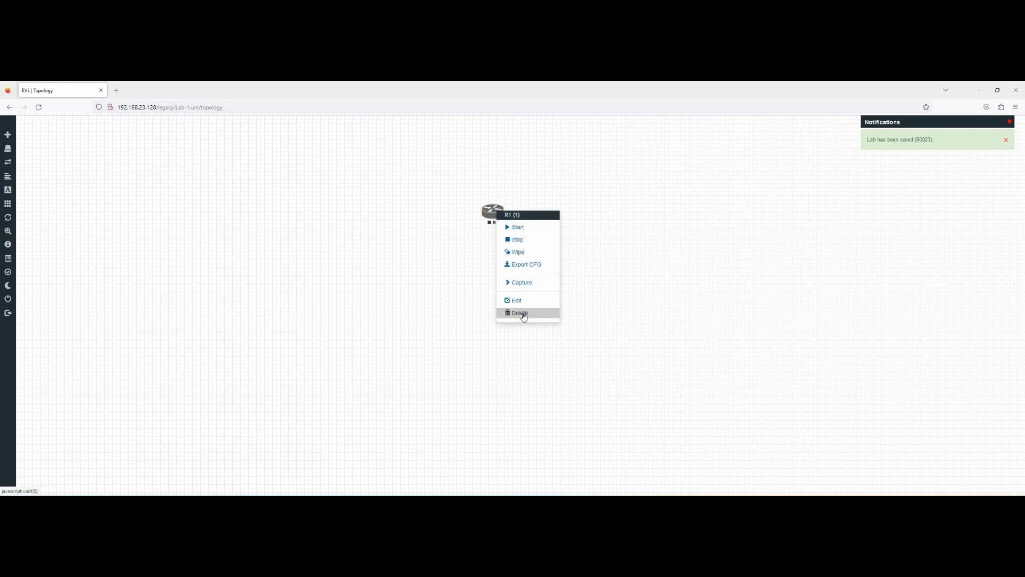
left_click(520, 253)
Step: Confirm wiping R1, start the router, and minimize Firefox
left_click(486, 179)
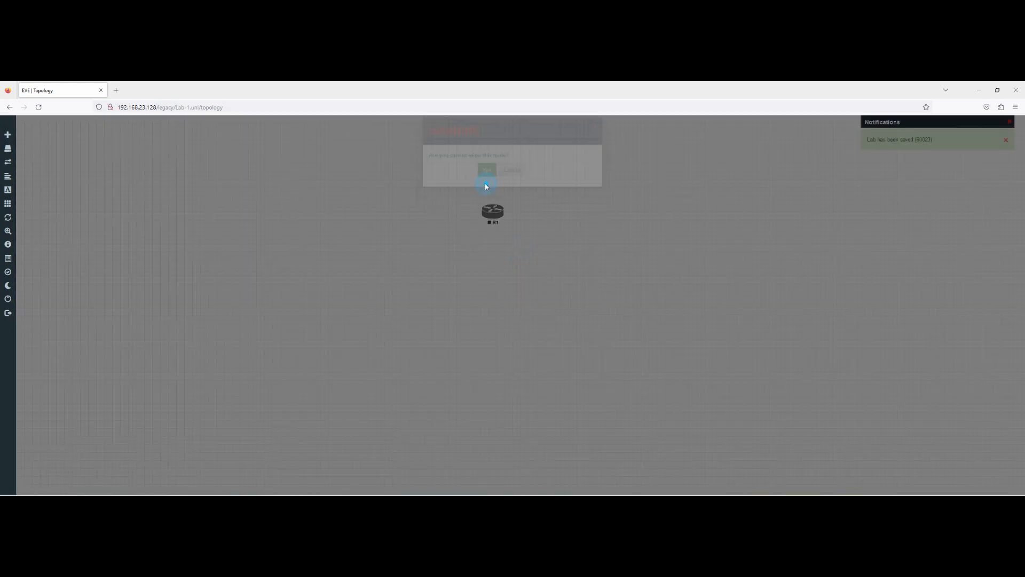
right_click(492, 220)
left_click(513, 226)
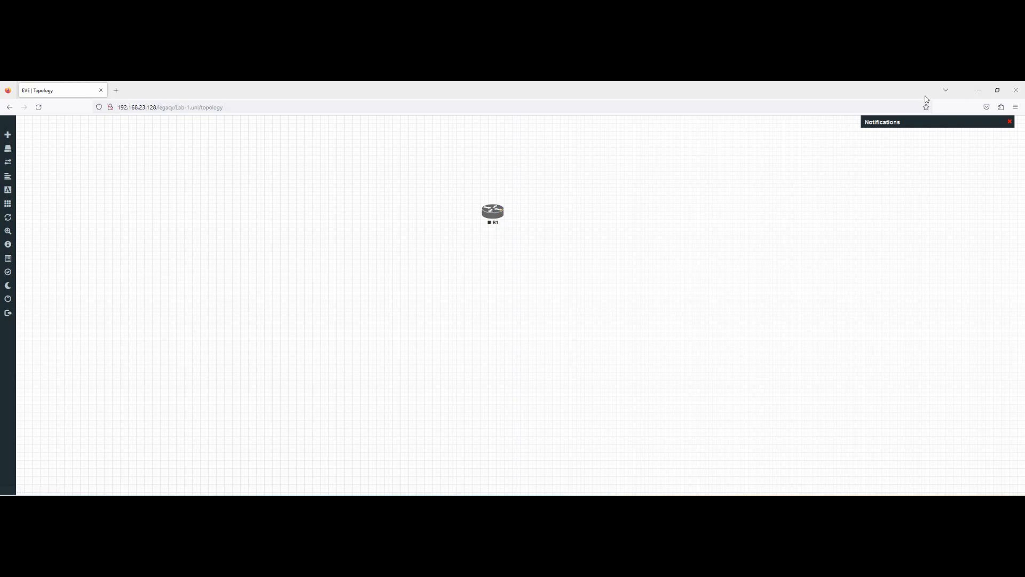
left_click(978, 90)
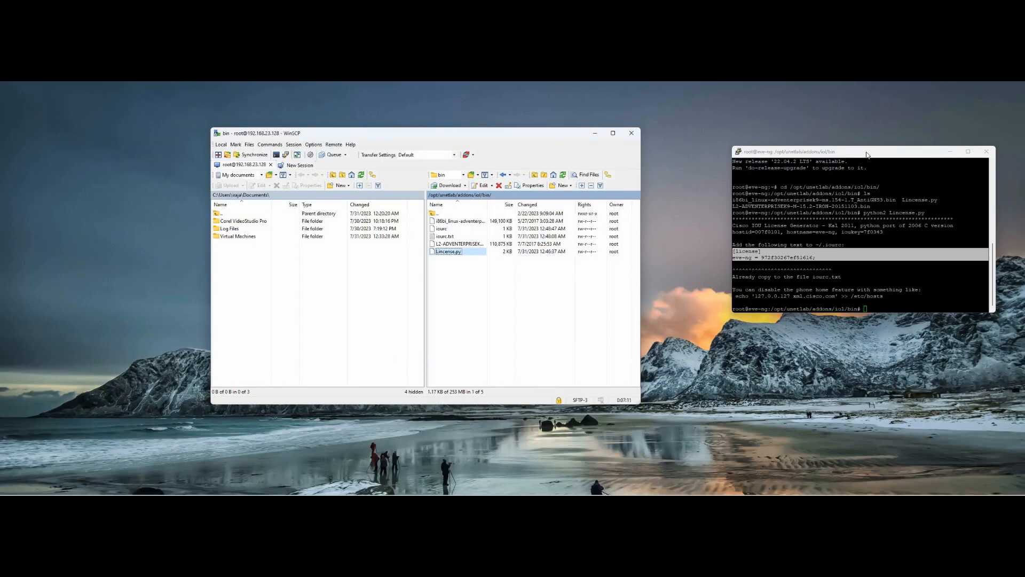
Step: From root's home directory, run /opt/unetlab/wrappers/unl_wrapper -a fixpermissions
left_click_drag(866, 151, 550, 177)
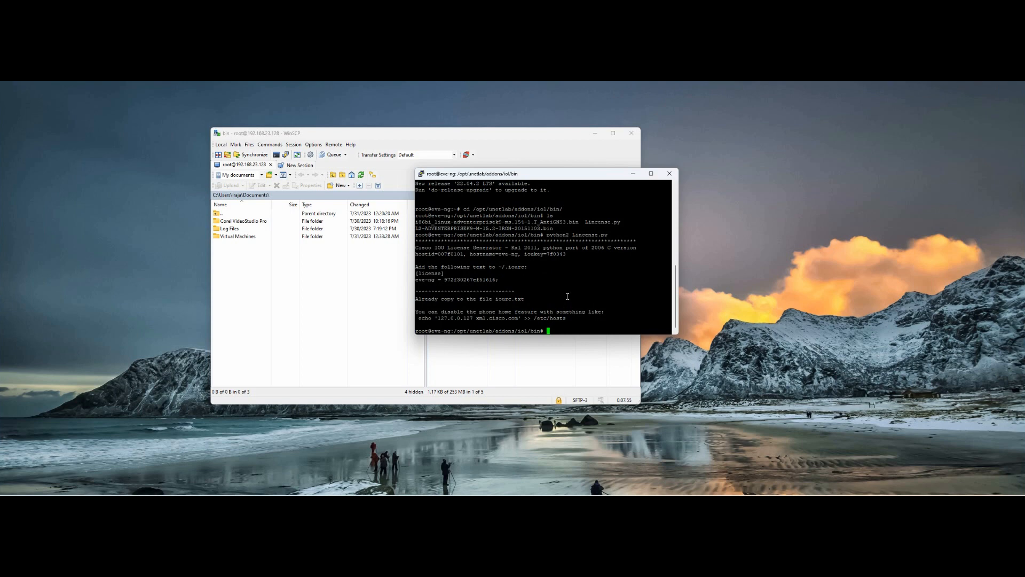
type("cd")
key("Return")
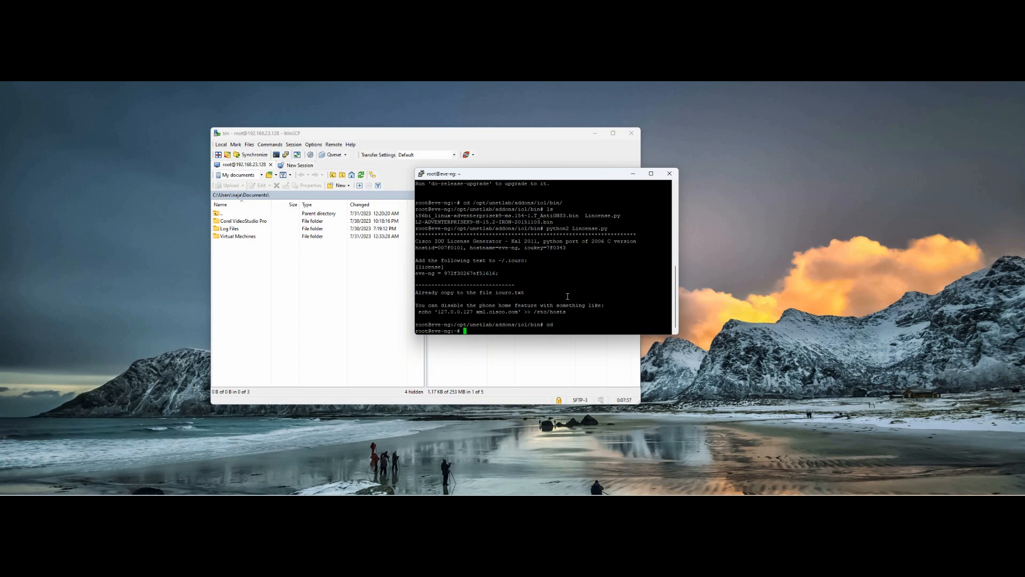
key("Return")
key("Return")
key("Return")
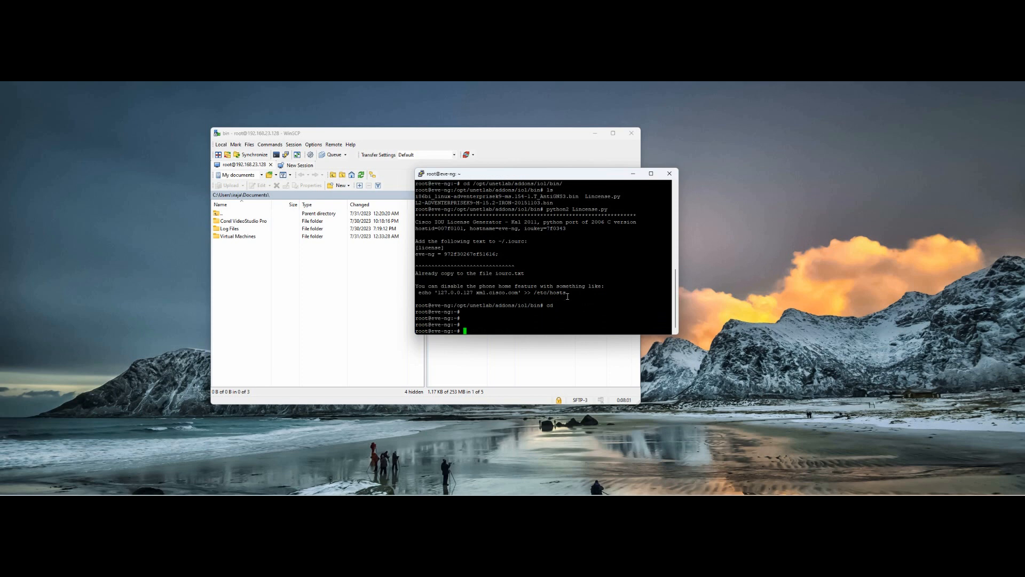
type("/opt/unetlab/w")
key("Tab")
type("un")
key("Tab")
type("-a fixpermissions")
key("Return")
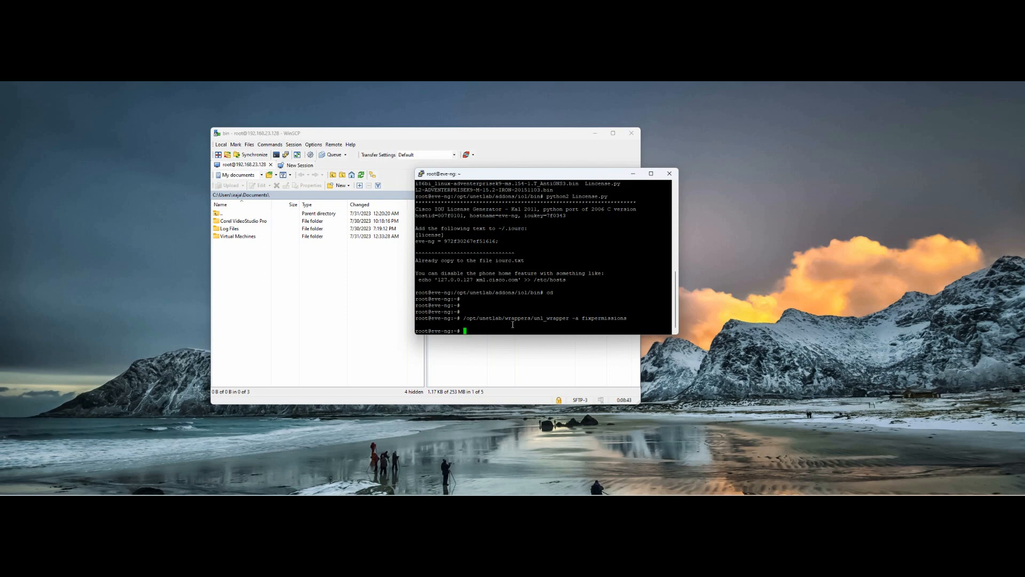
key("Return")
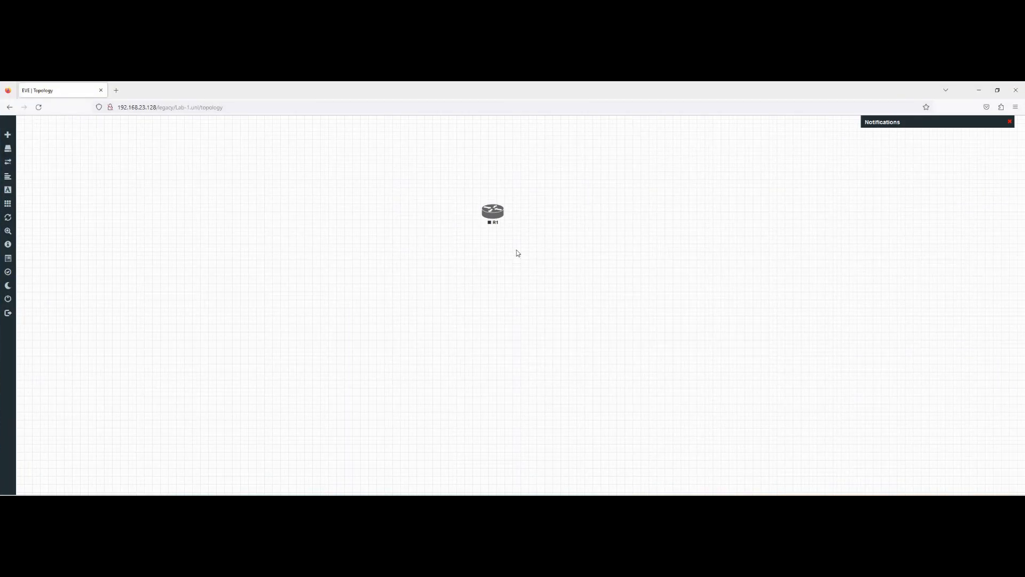
Step: Start router R1 and open its telnet console, retrying after dismissing the first link prompt
right_click(493, 213)
left_click(516, 228)
left_click(495, 213)
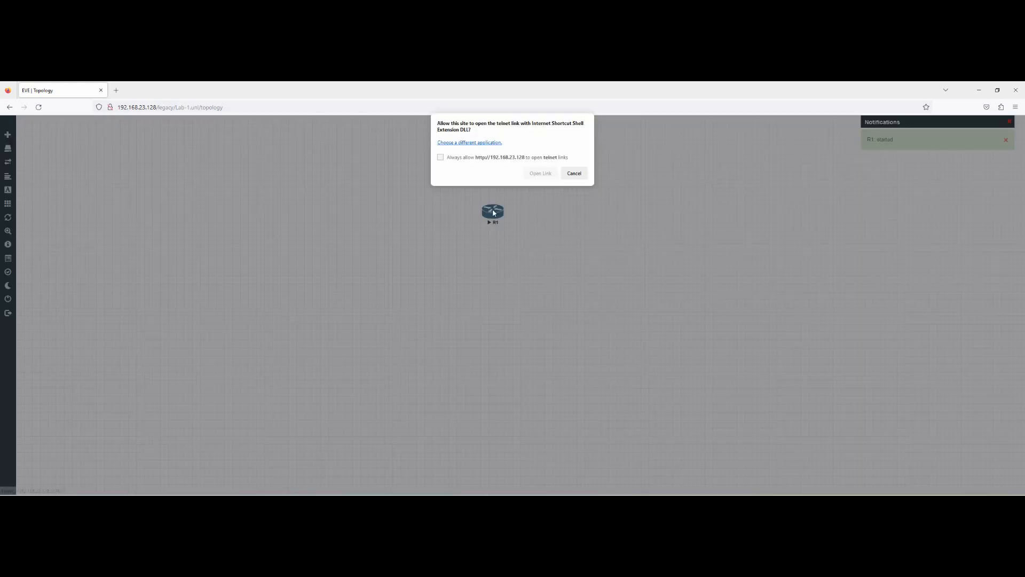
left_click(574, 174)
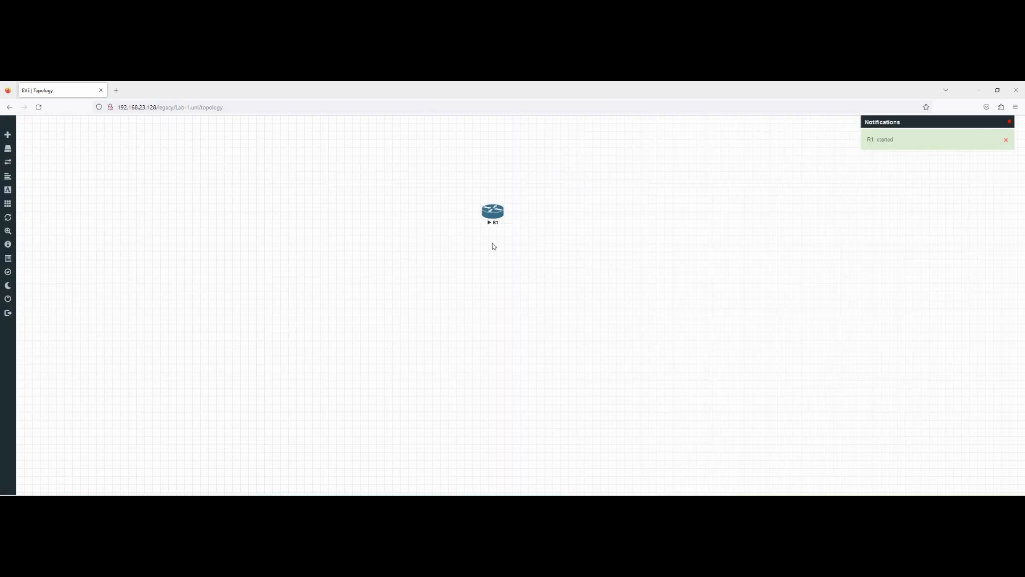
left_click(493, 212)
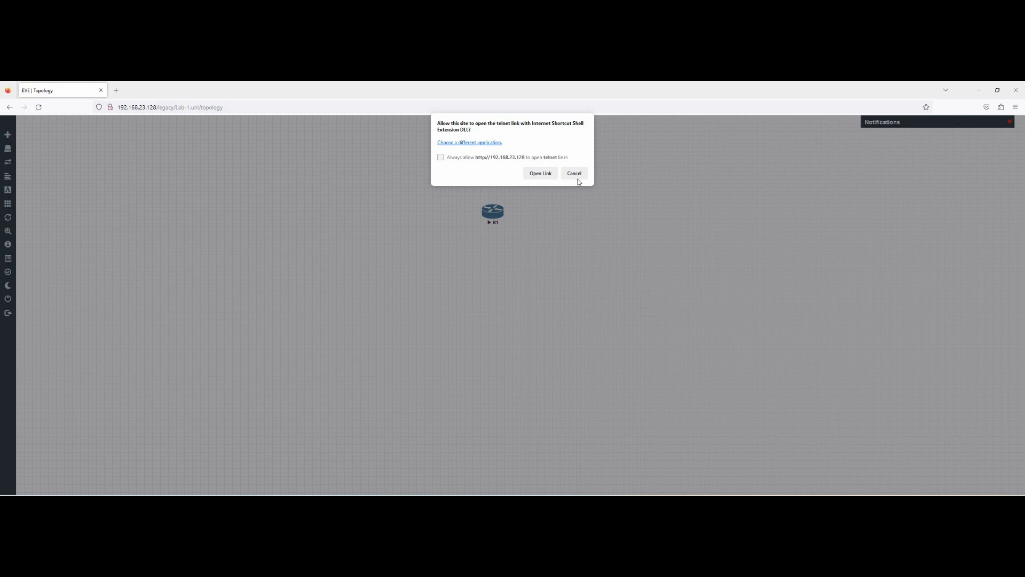
Step: Choose a different telnet application and browse drive C: for it
left_click(476, 145)
left_click(569, 154)
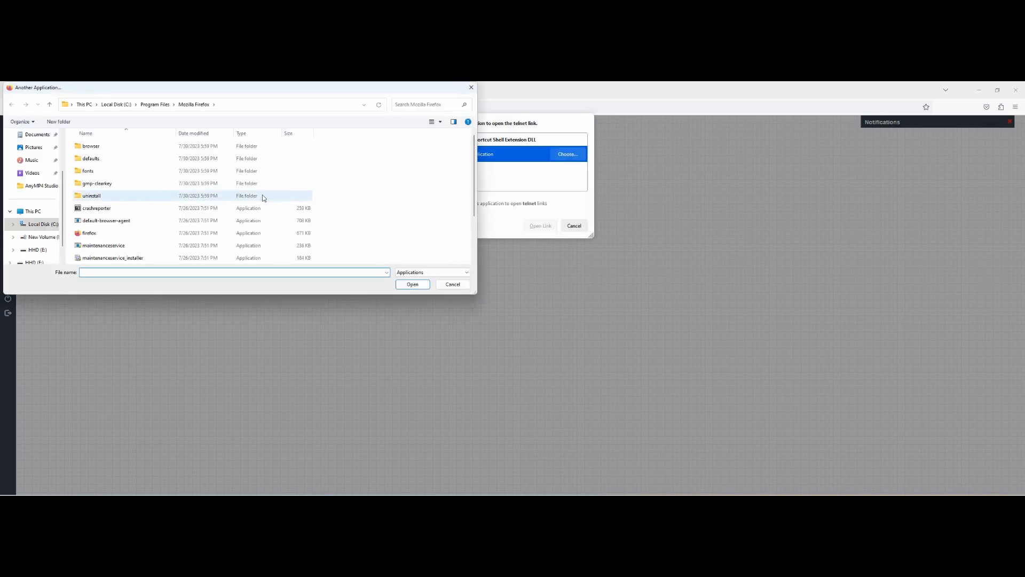
scroll(151, 214, "down", 2)
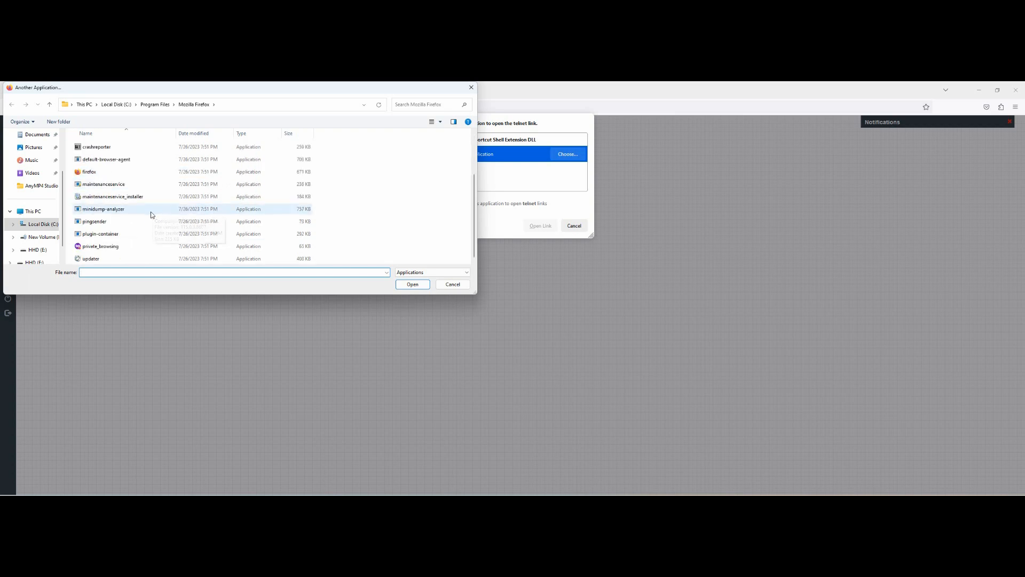
left_click(42, 227)
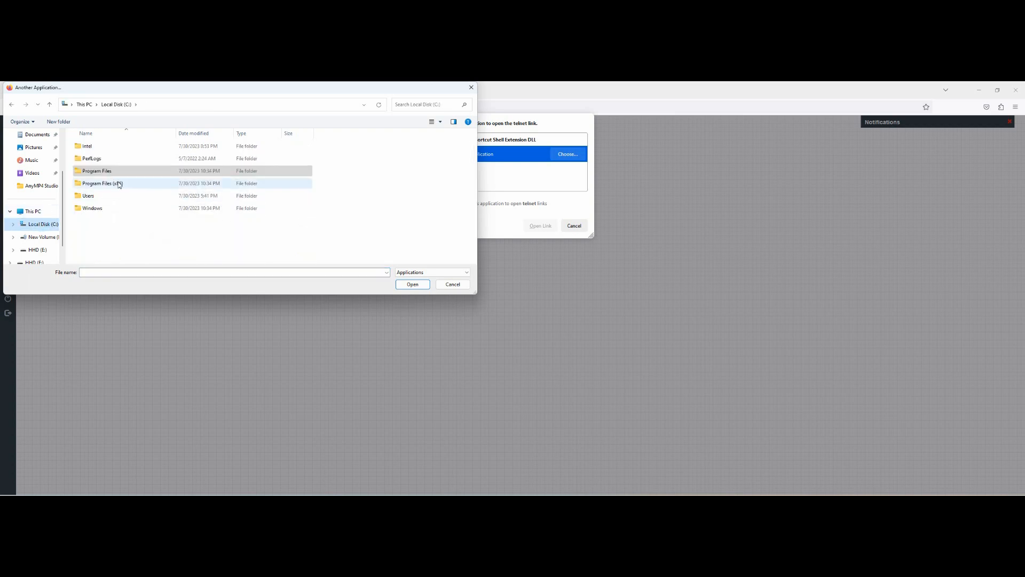
double_click(118, 184)
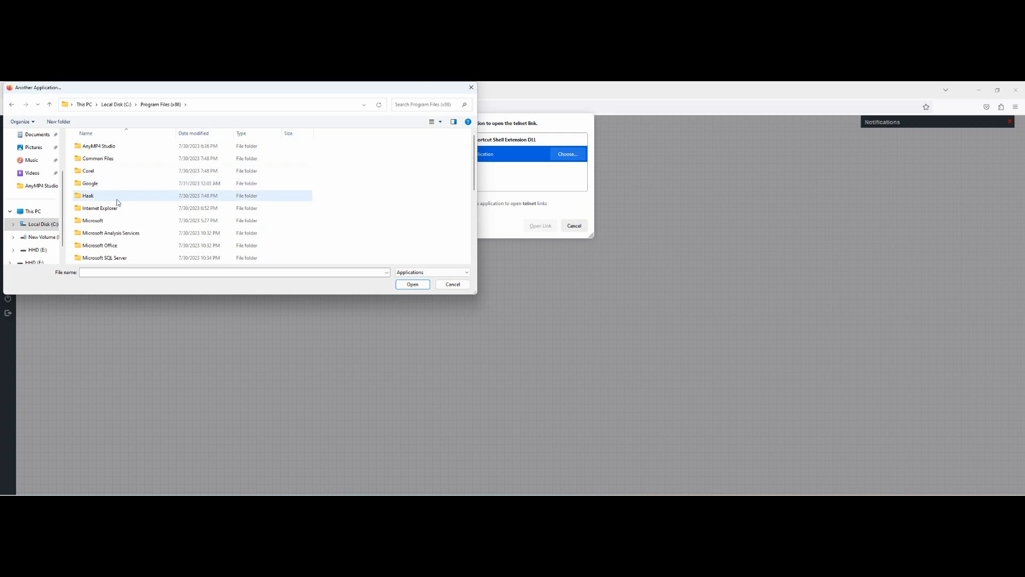
scroll(118, 203, "down", 3)
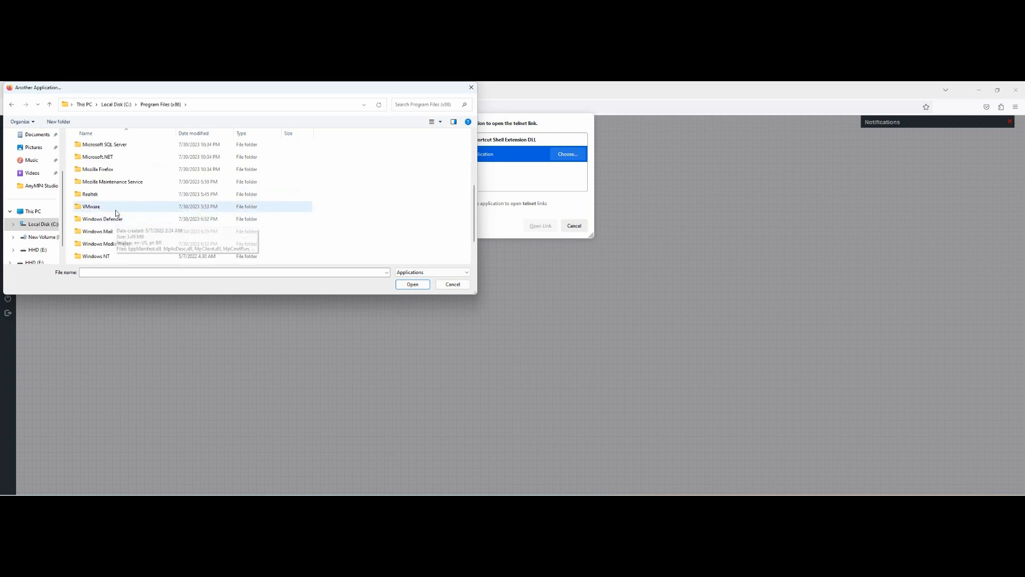
scroll(117, 213, "up", 2)
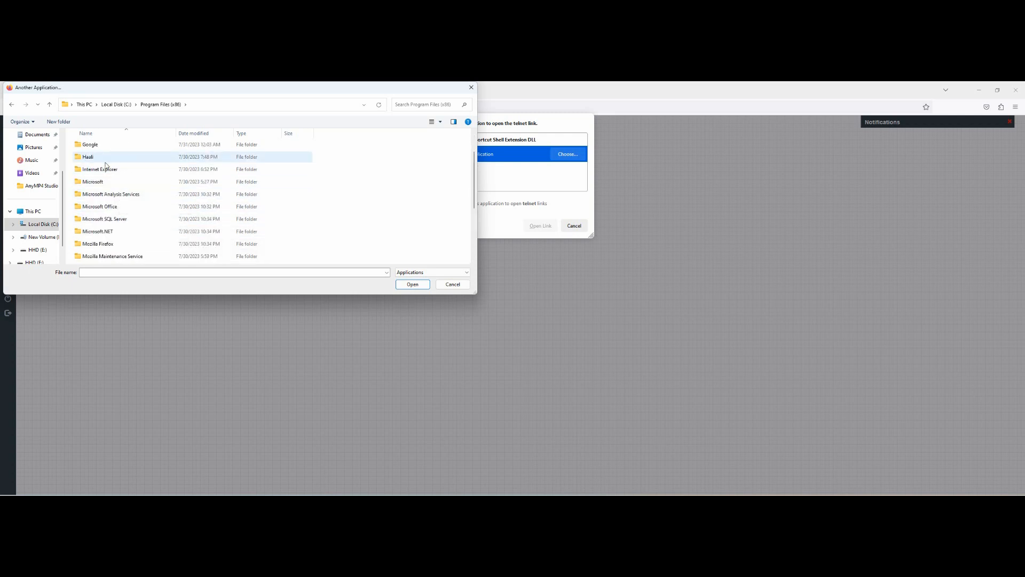
scroll(111, 201, "down", 2)
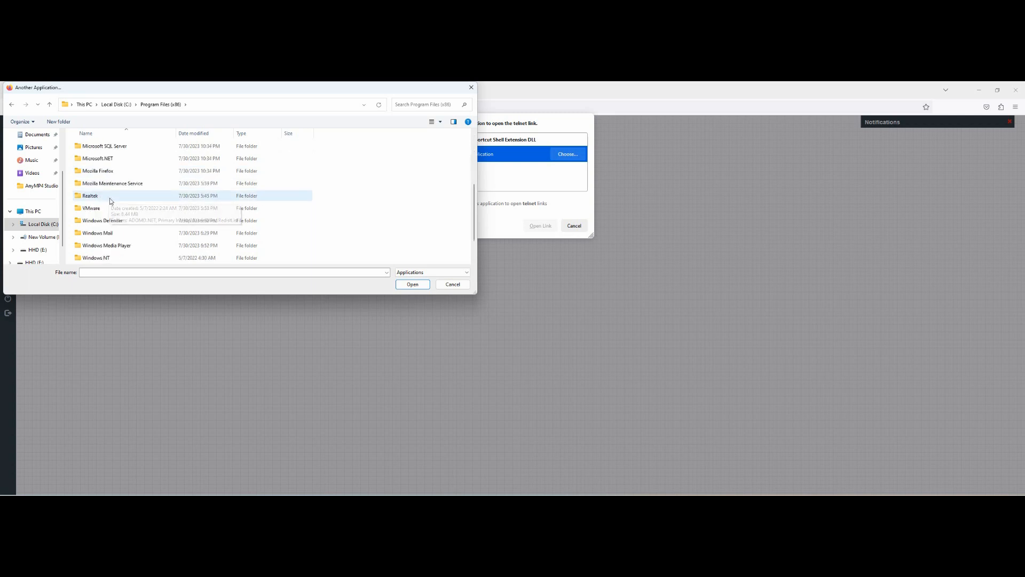
scroll(104, 211, "down", 1)
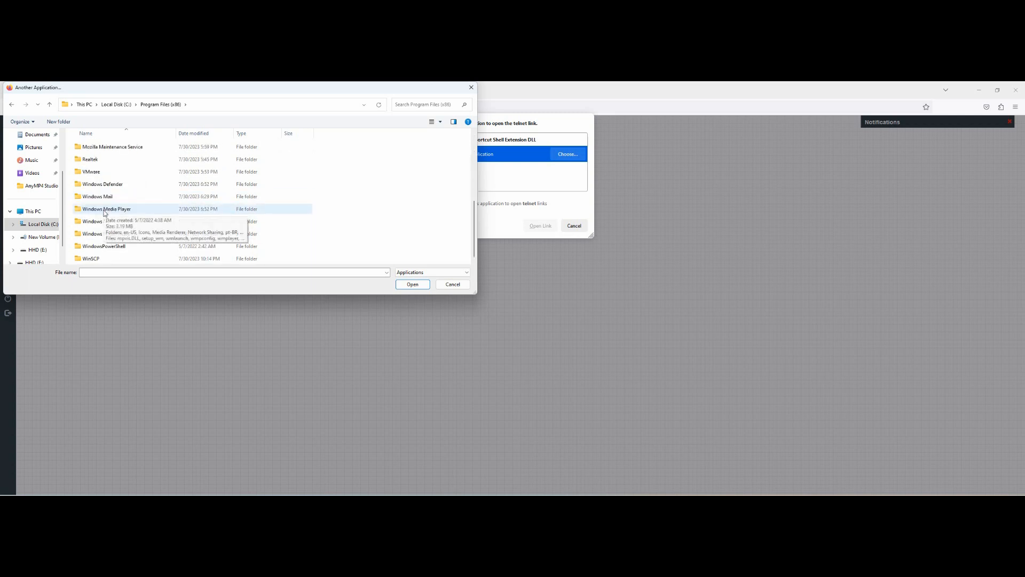
Step: Select putty from C:\Program Files\PuTTY and always use it for telnet links
left_click(45, 225)
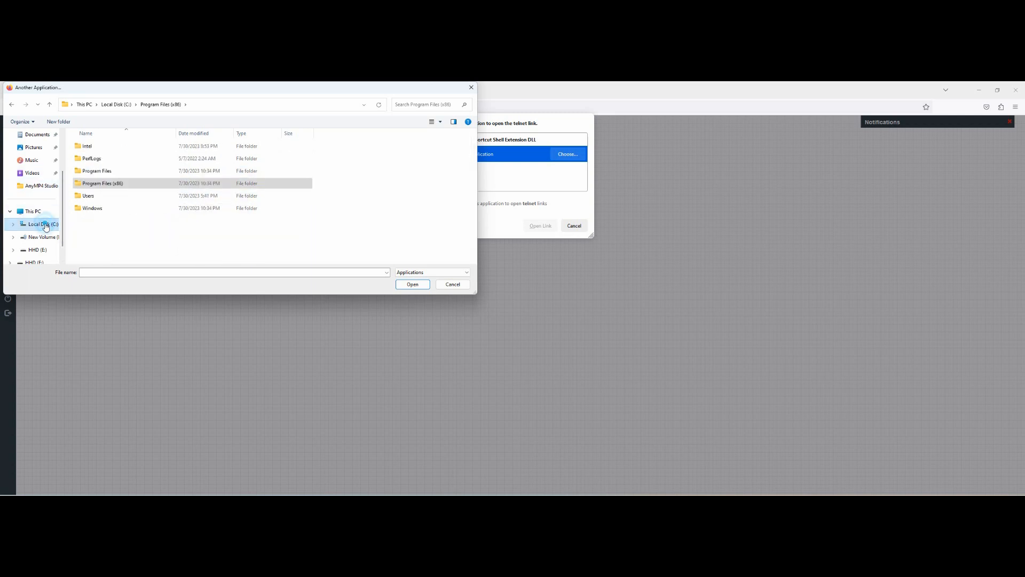
double_click(106, 172)
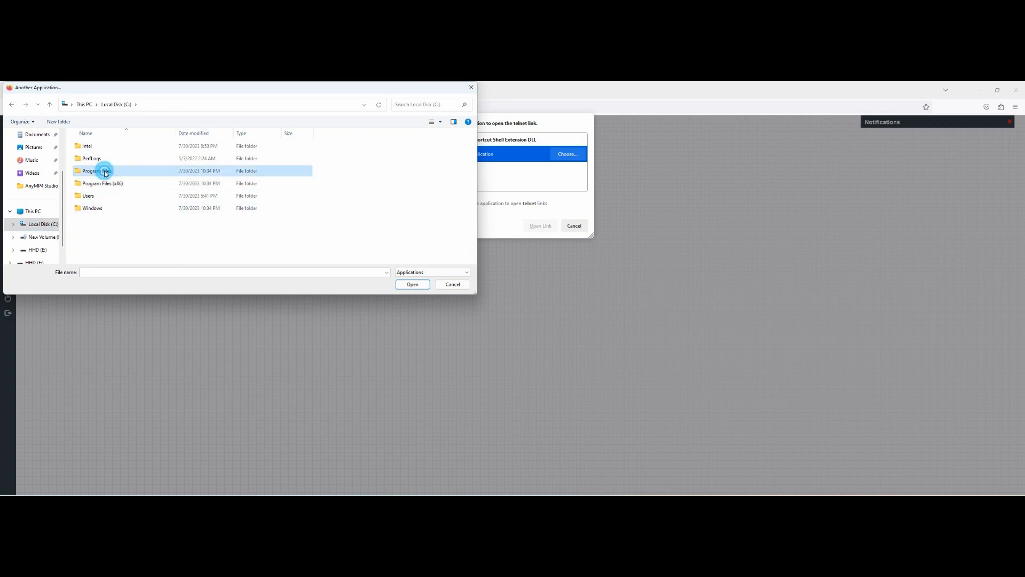
scroll(120, 184, "down", 2)
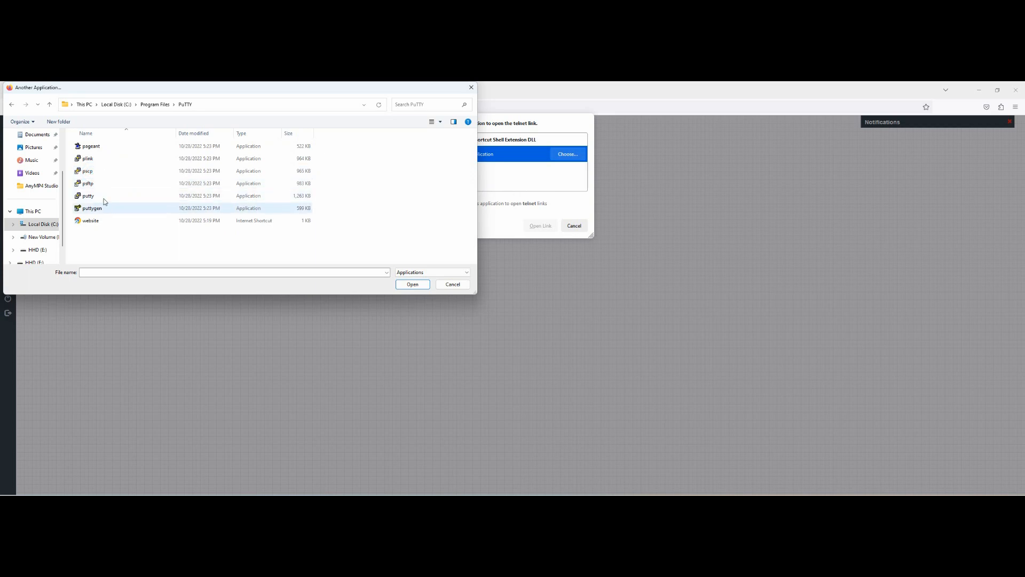
left_click(83, 197)
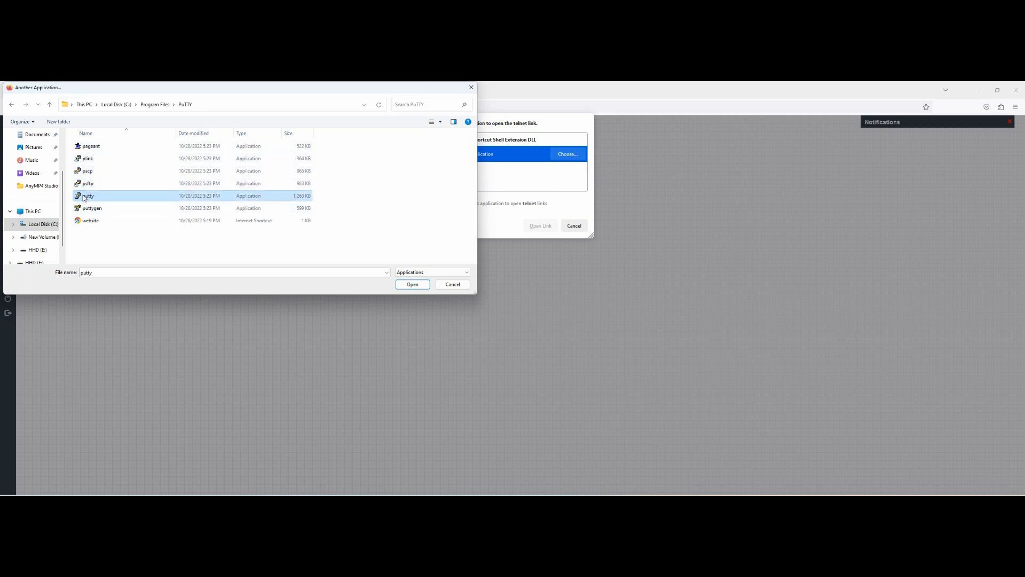
left_click(418, 286)
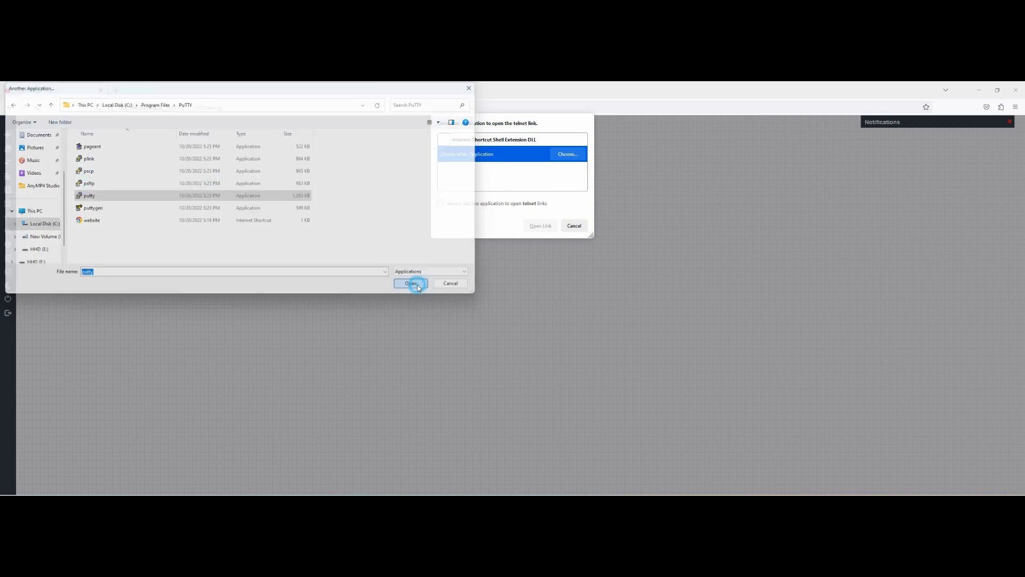
left_click(441, 204)
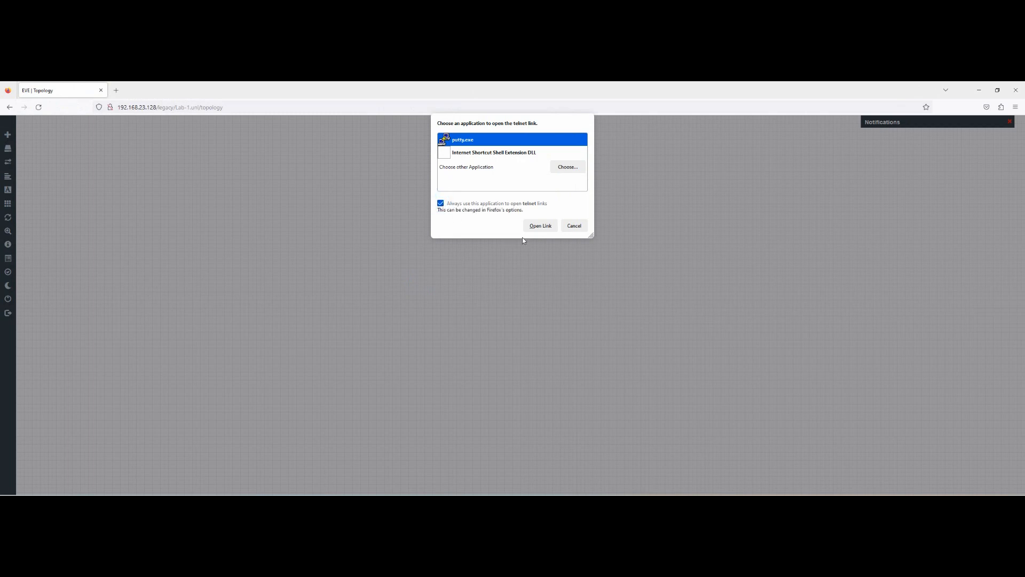
Step: Launch R1's PuTTY telnet console, move it aside, and answer 'no' to the initial configuration dialog
left_click(539, 225)
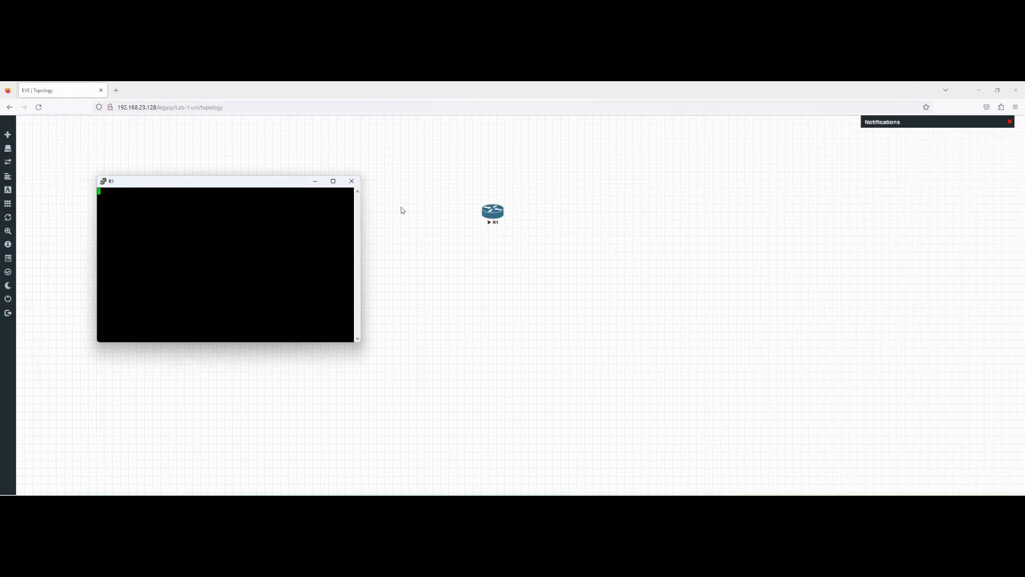
left_click_drag(281, 184, 721, 177)
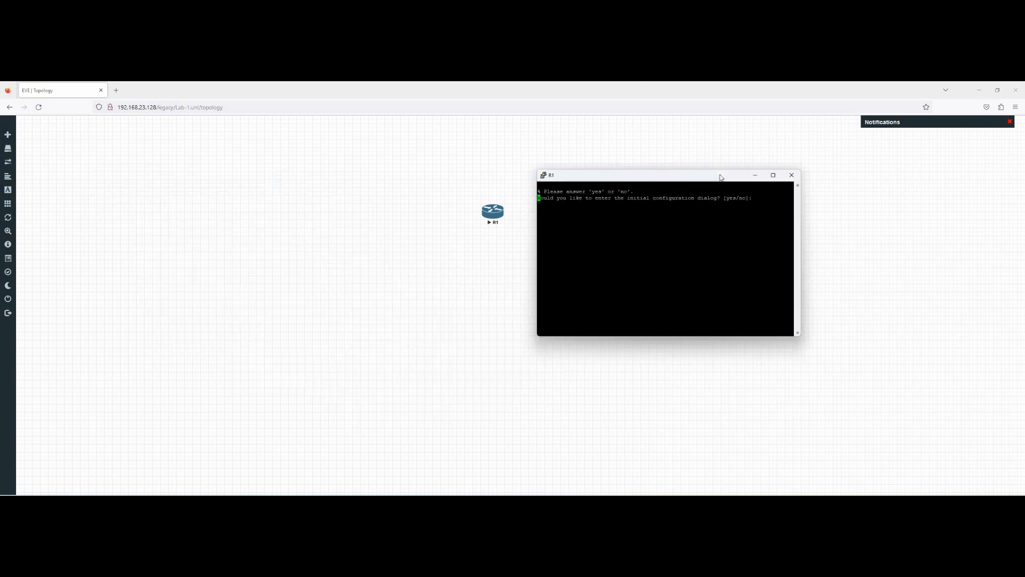
type("no")
key("Return")
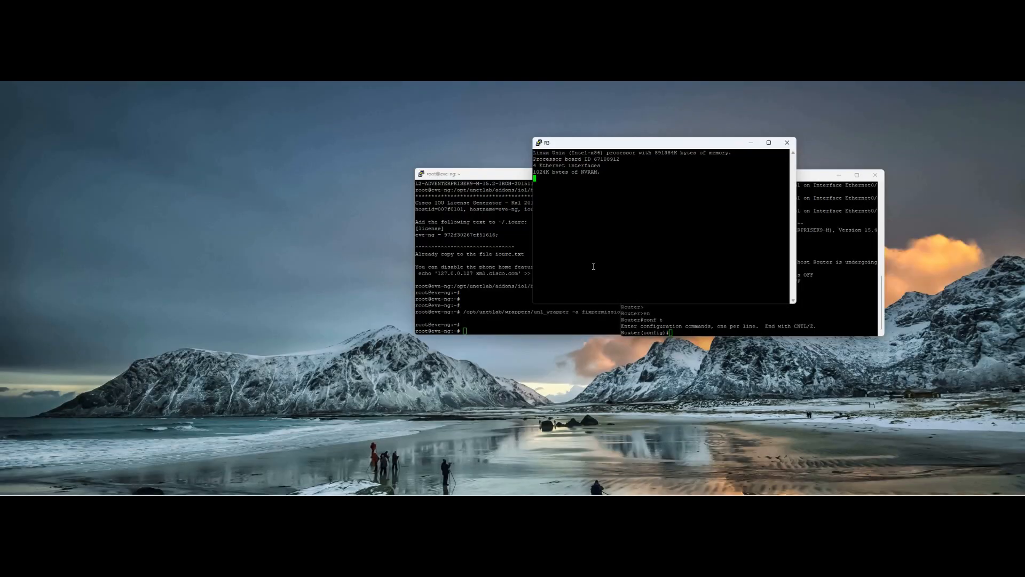
Step: Decline R3's initial configuration dialog with 'no' and bring up fresh Router> prompts
left_click(592, 227)
key("Return")
key("Return")
key("Return")
key("Return")
key("Return")
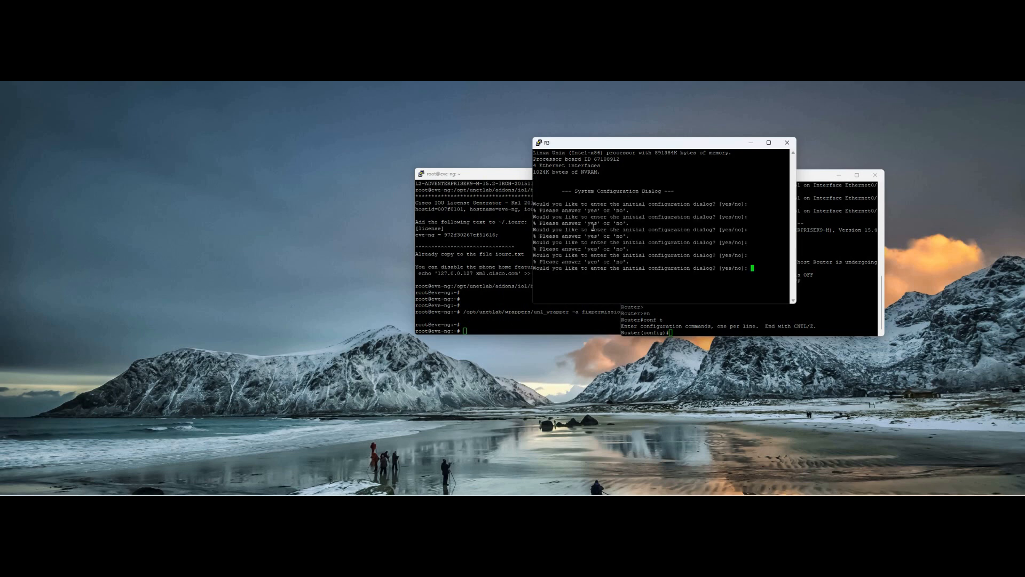
type("no")
key("Return")
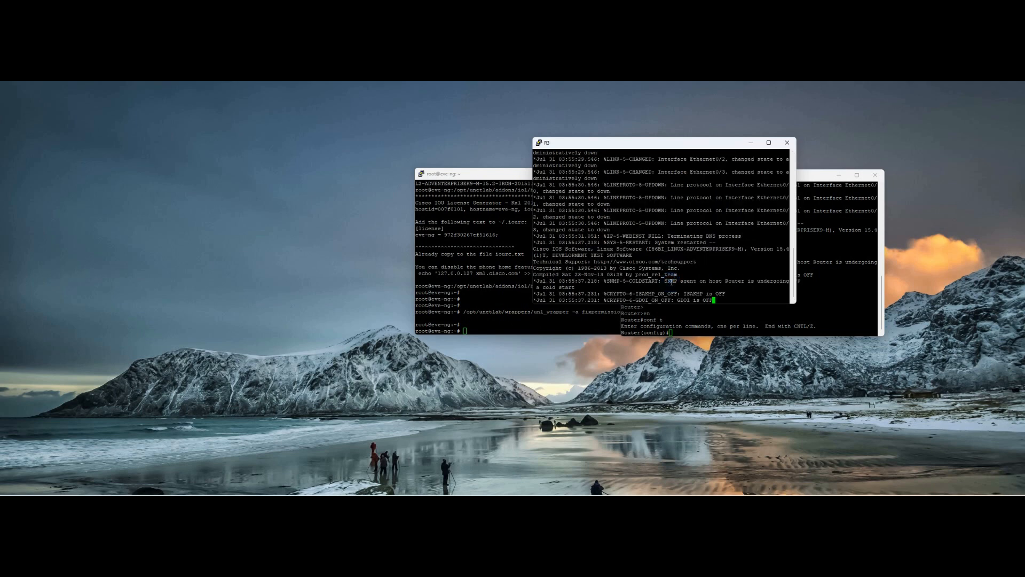
key("Return")
key("Return")
key("Return")
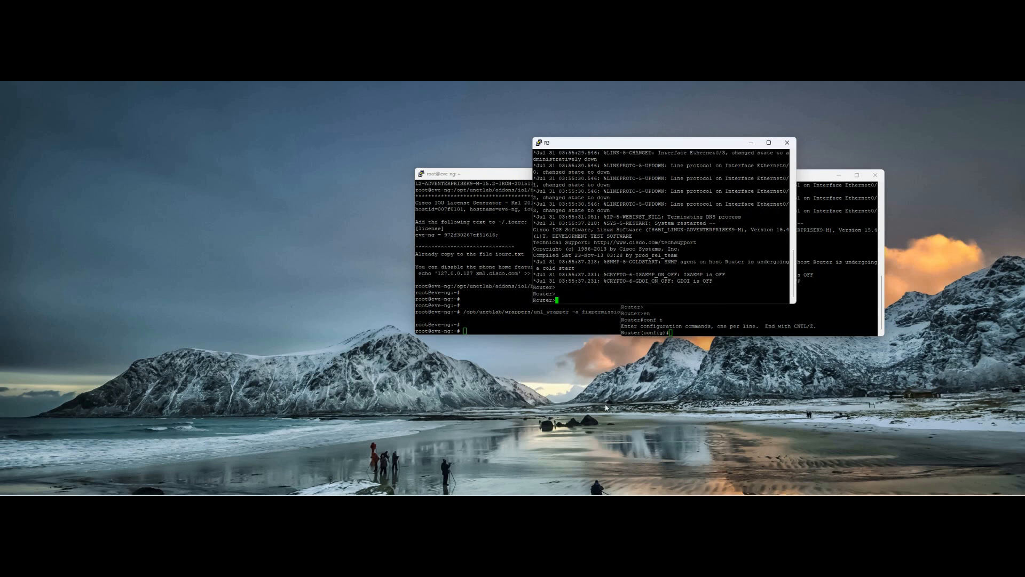
left_click(602, 423)
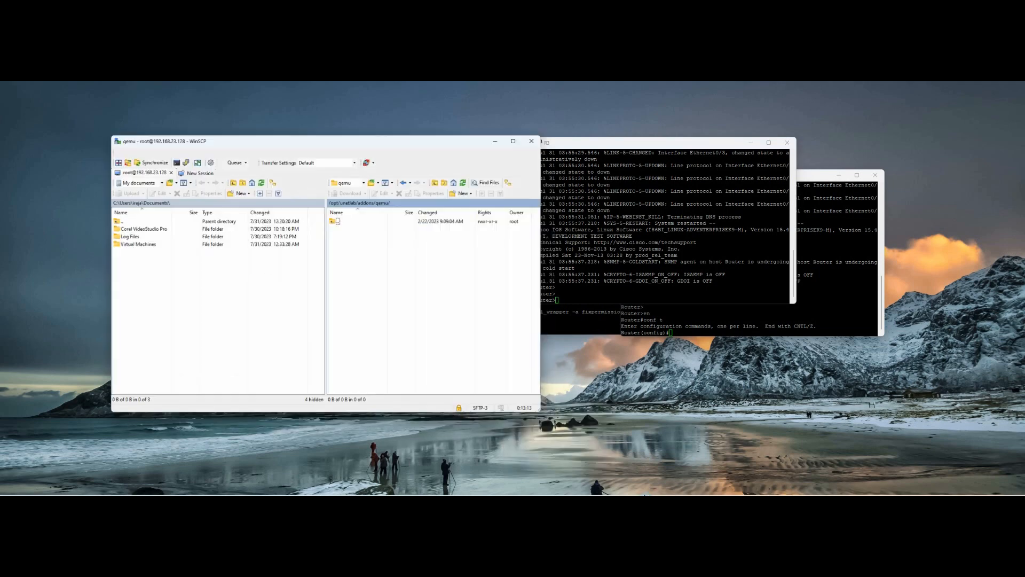
Step: Open /opt/unetlab/addons/qemu/ on the WinSCP remote side and bring the New folder Explorer window forward
double_click(337, 220)
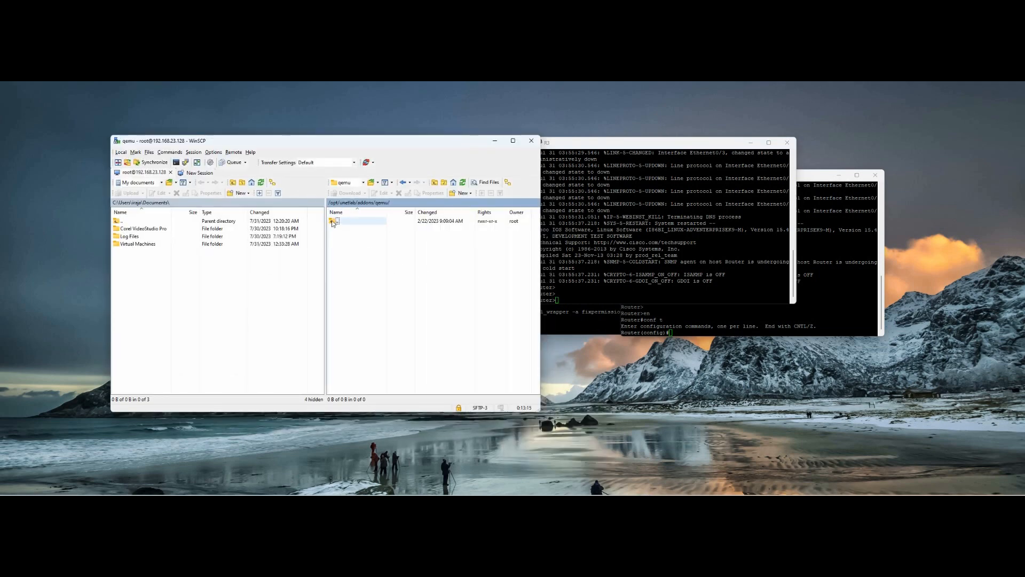
double_click(342, 244)
left_click(487, 502)
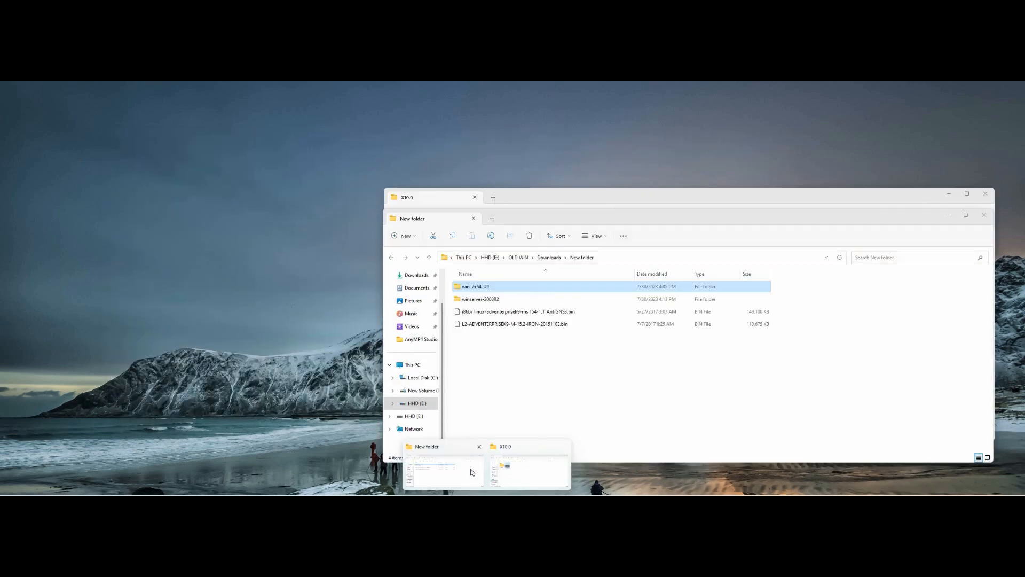
left_click(444, 470)
Step: Drag the win-7x64-Ult folder into the server's qemu folder to start uploading it
left_click_drag(672, 210, 761, 200)
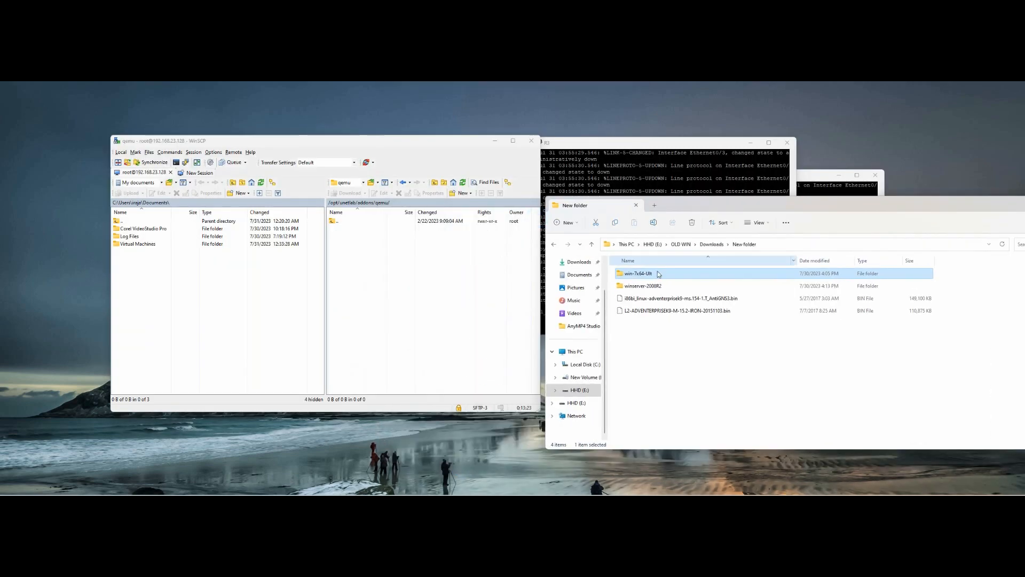
mouse_move(636, 276)
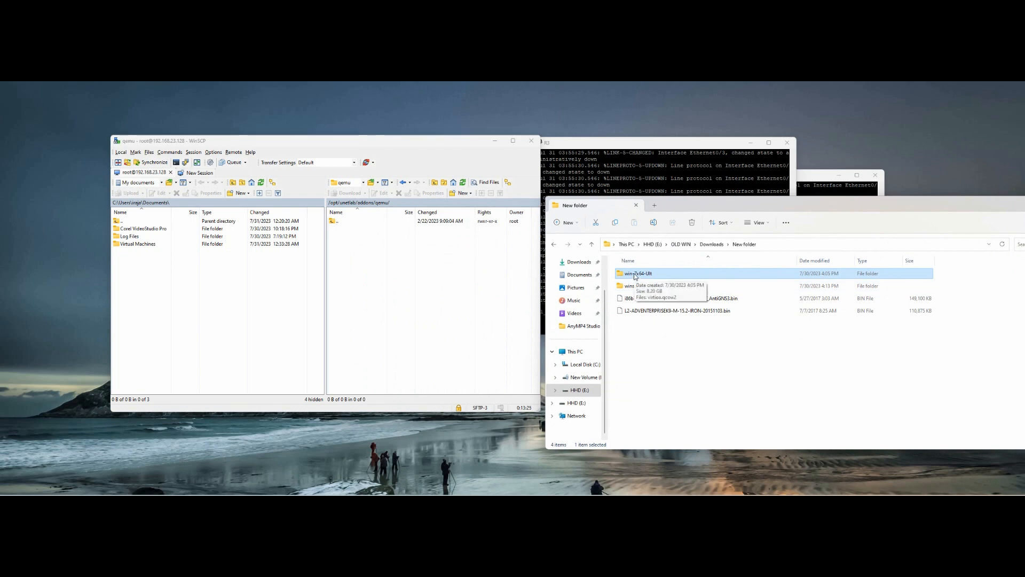
left_click_drag(635, 276, 412, 263)
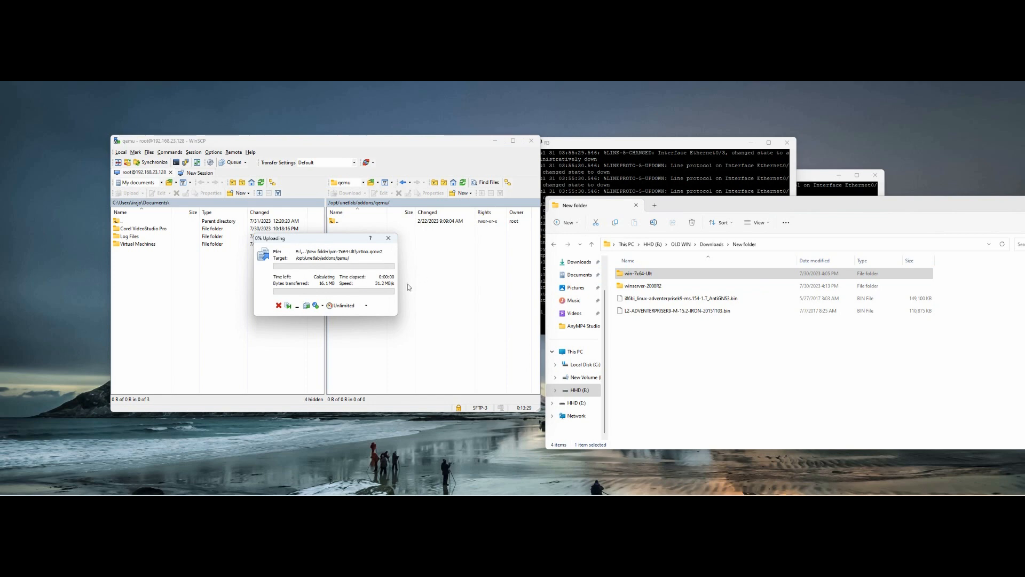
left_click_drag(961, 202, 849, 209)
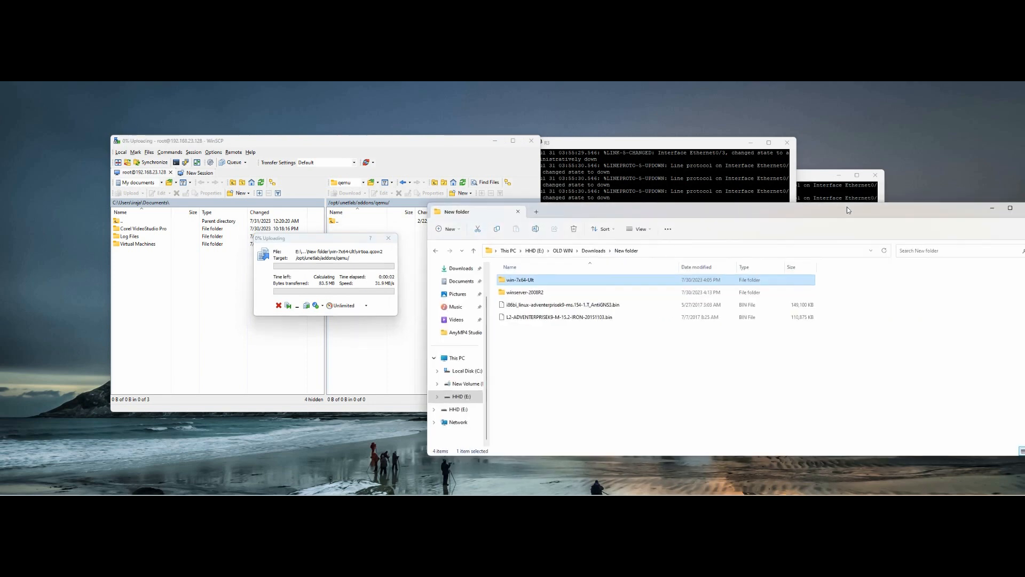
left_click(1007, 209)
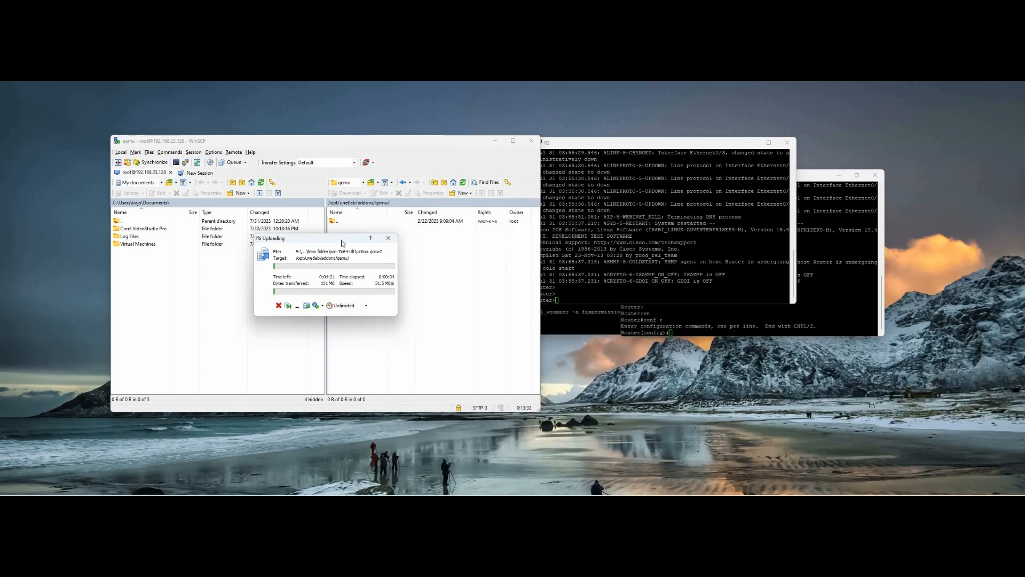
left_click_drag(389, 235, 683, 218)
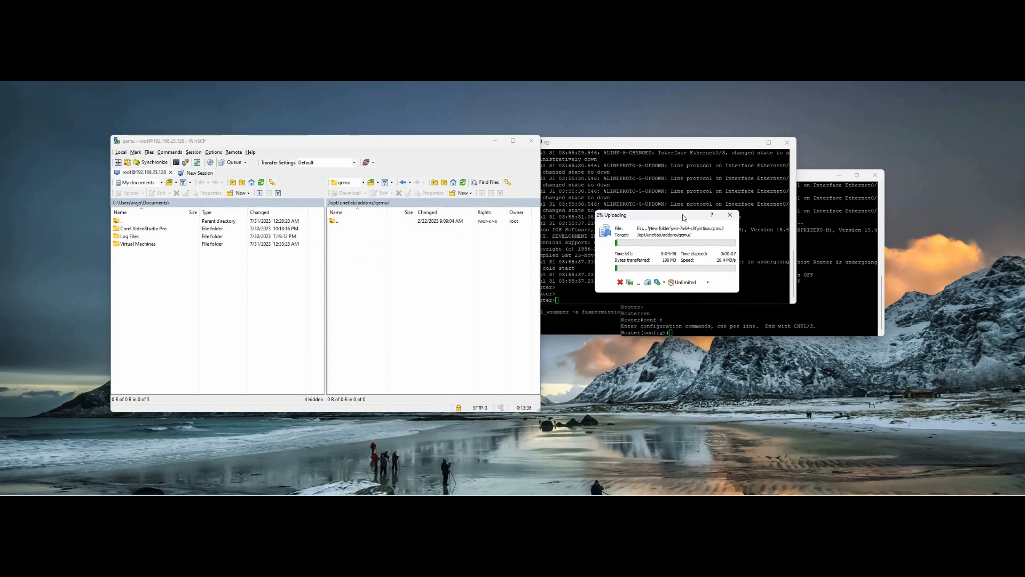
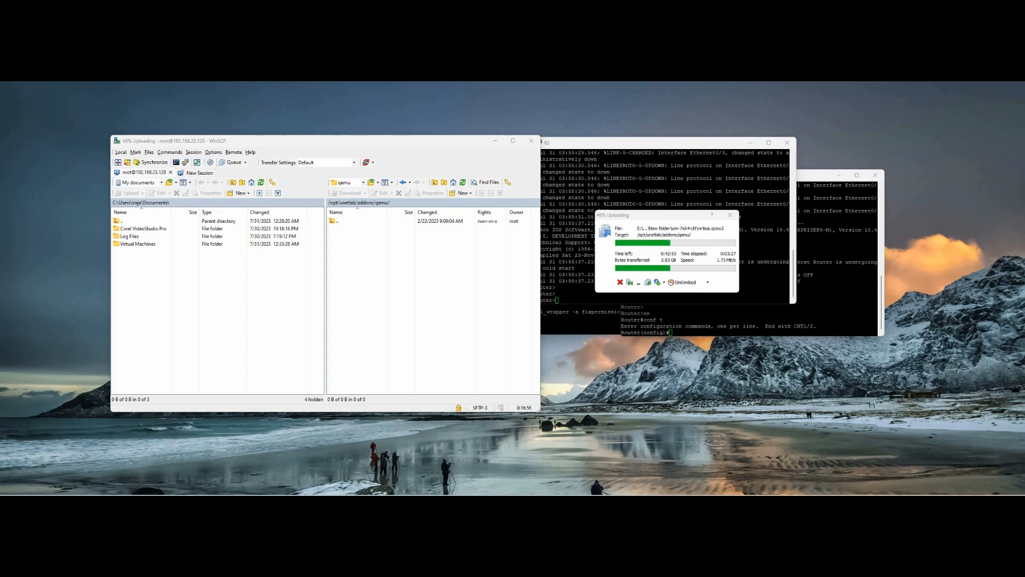
Step: Bring the Chrome window showing the EVE-NG home page over the WinSCP transfer
left_click_drag(1024, 148, 531, 168)
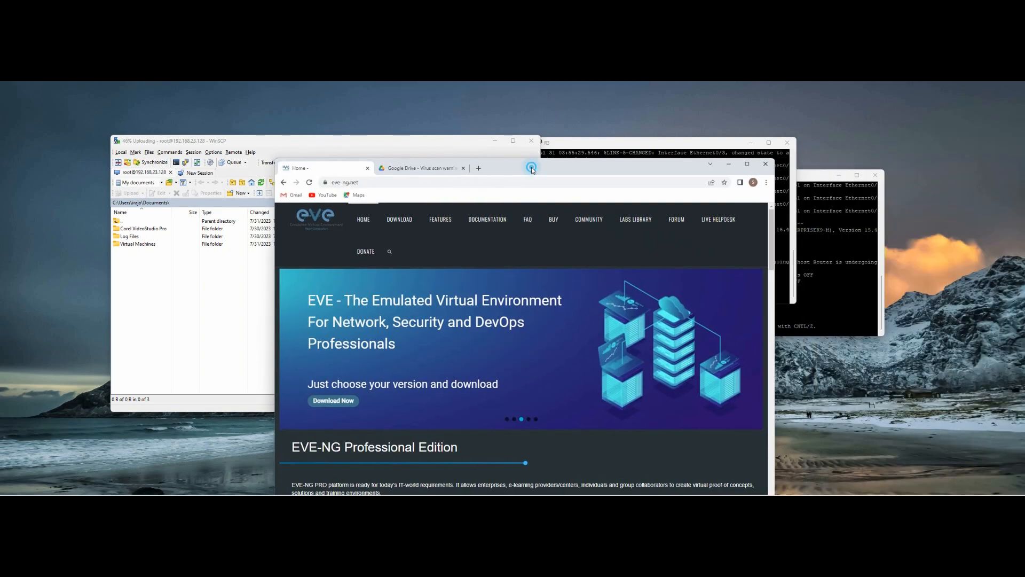
Step: Maximize Chrome and open EVE-NG Documentation's 'How to create images' section
double_click(531, 167)
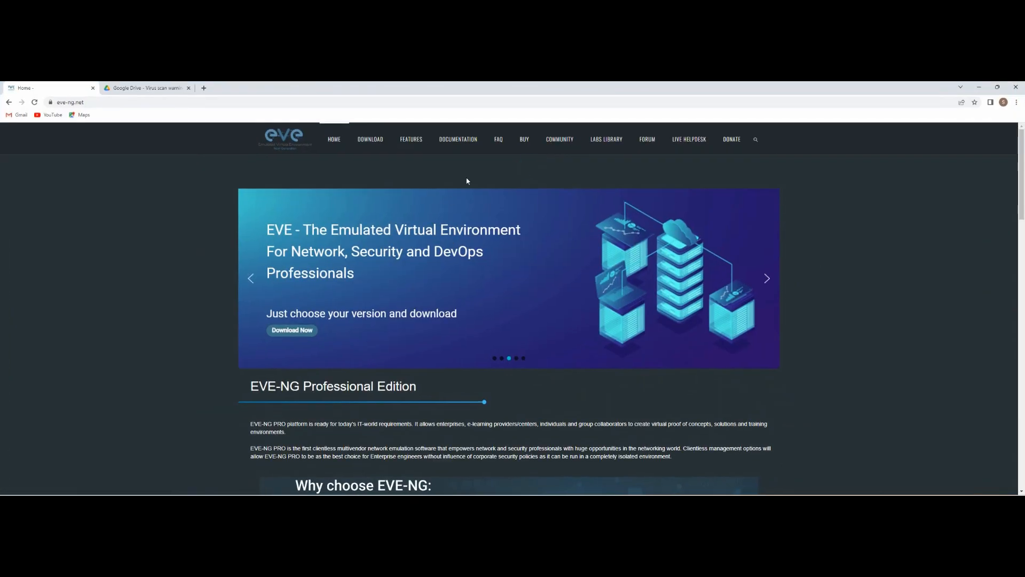
left_click(462, 143)
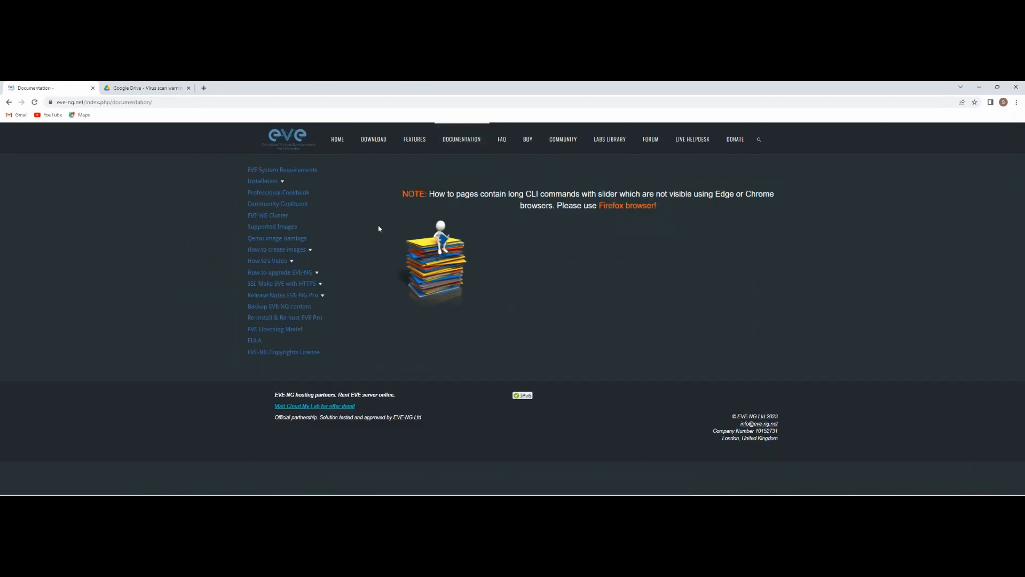
left_click(294, 251)
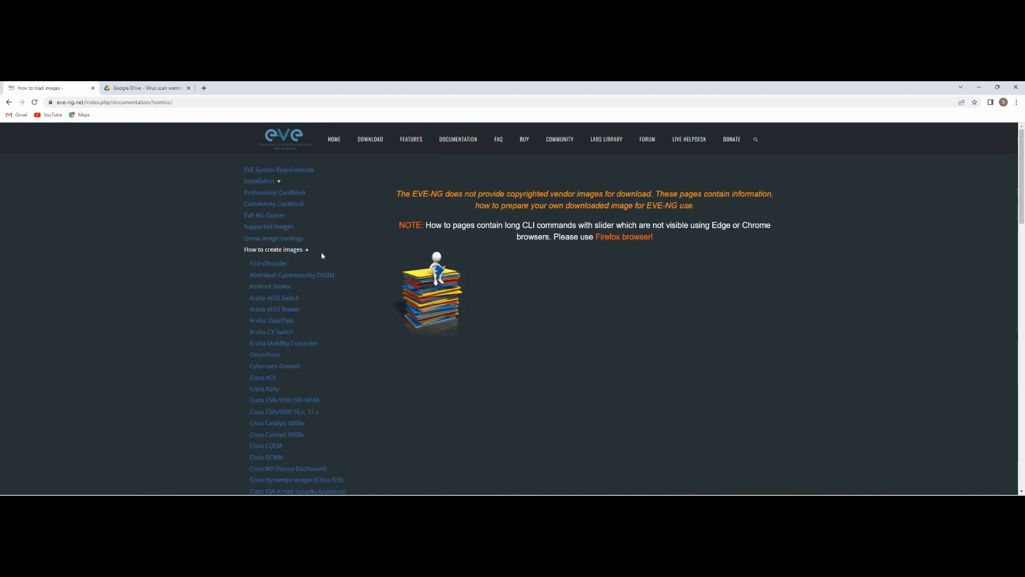
Step: Browse the image guide list and open the MS Windows Workstation guide
scroll(291, 230, "down", 2)
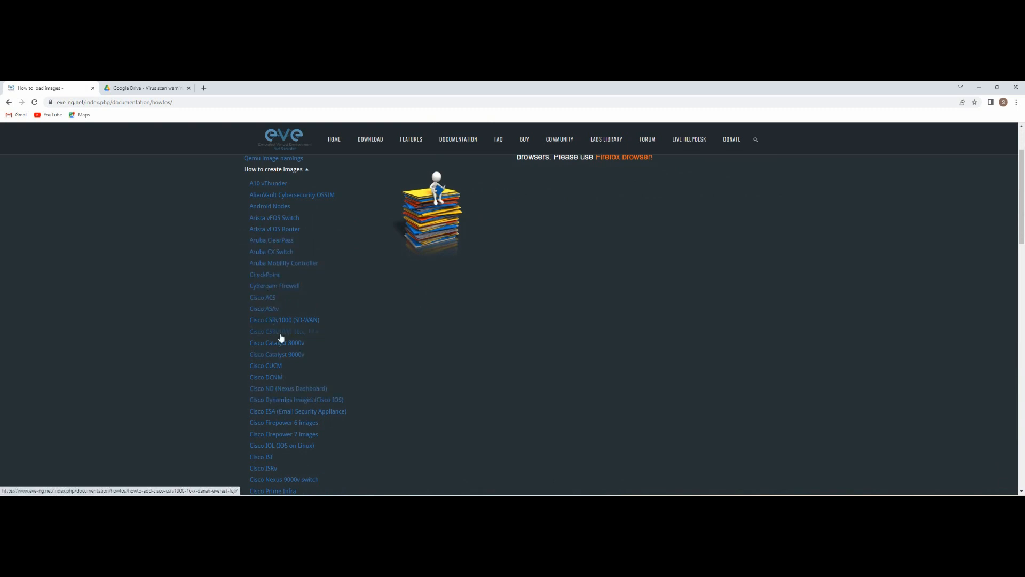
scroll(280, 363, "down", 1)
scroll(280, 363, "down", 3)
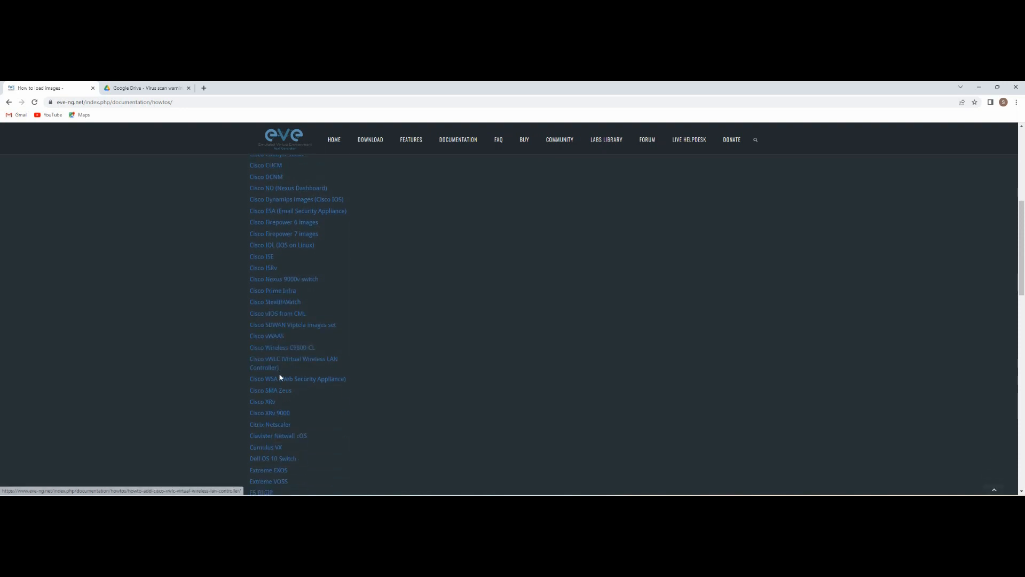
scroll(279, 363, "down", 4)
scroll(280, 385, "down", 10)
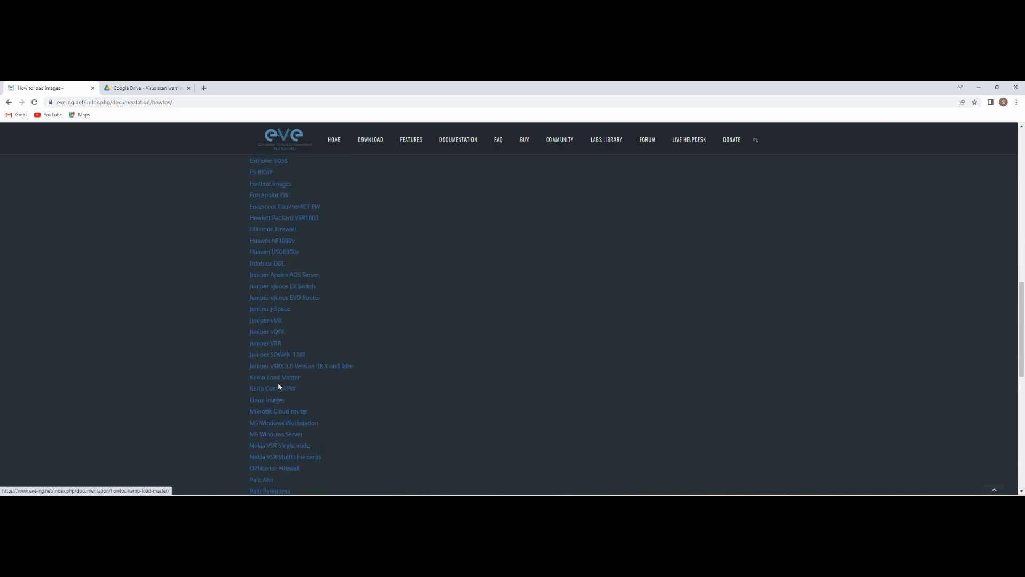
scroll(280, 383, "down", 1)
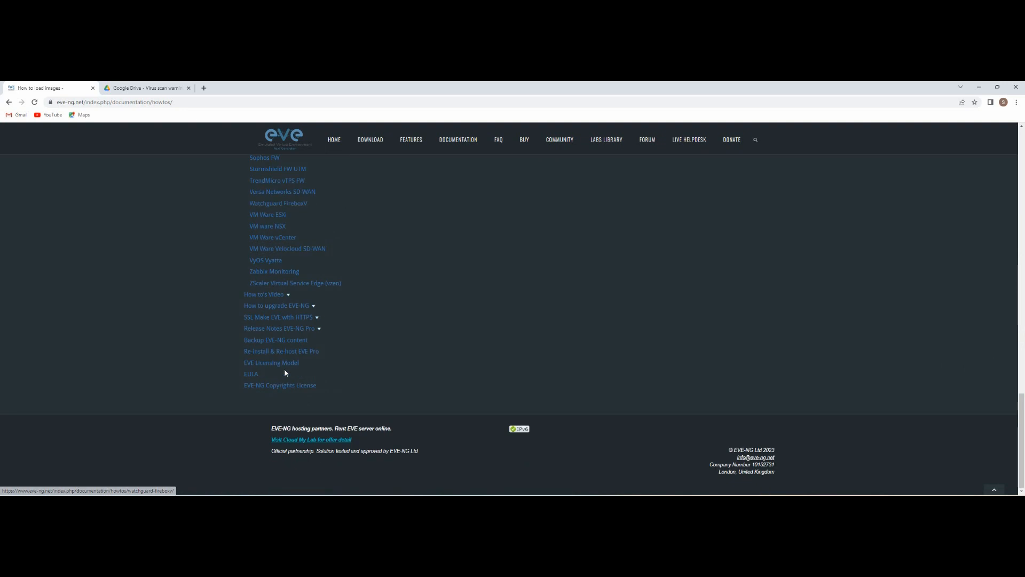
scroll(368, 288, "up", 3)
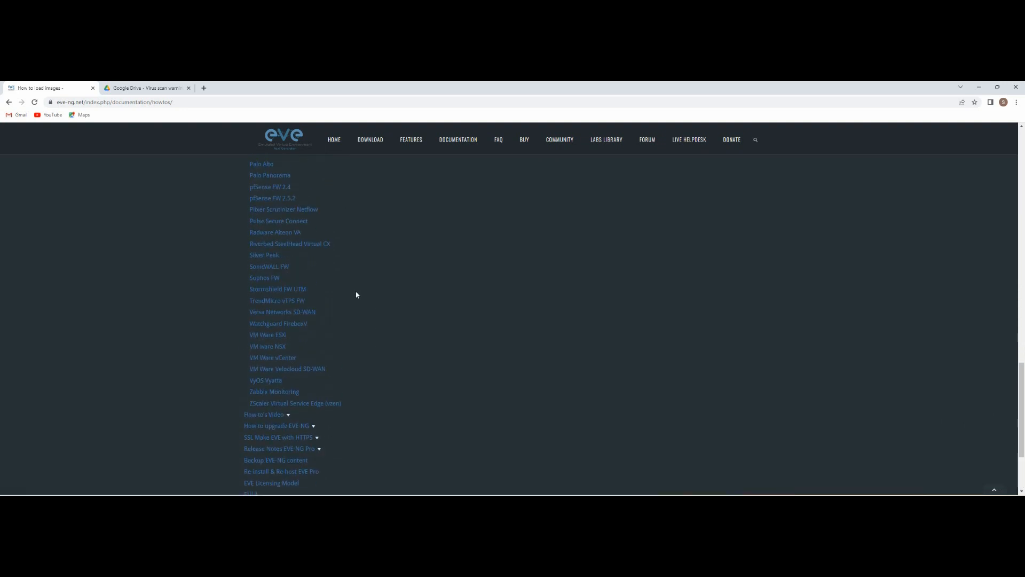
scroll(355, 293, "up", 1)
scroll(356, 296, "down", 3)
scroll(357, 297, "down", 1)
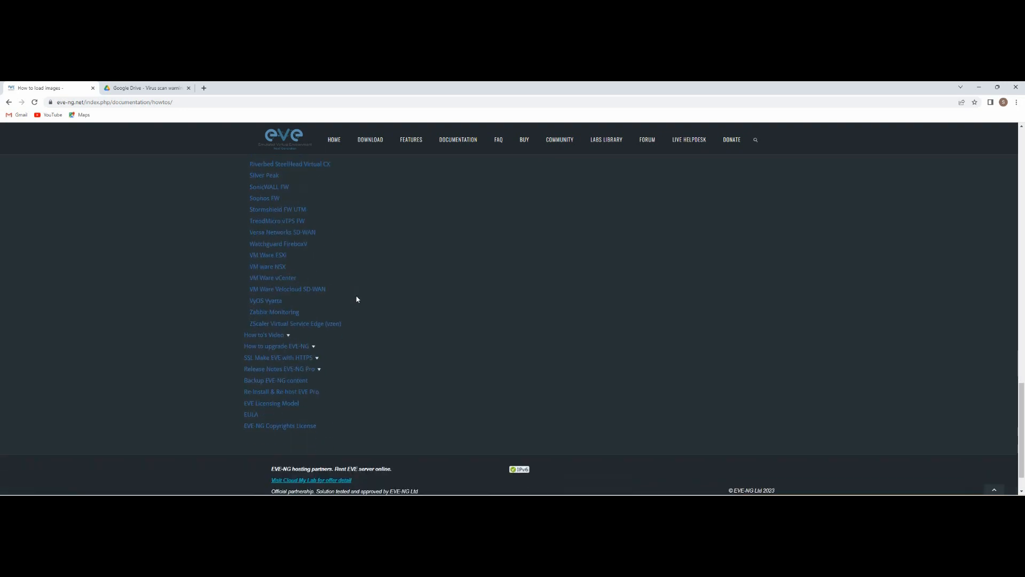
scroll(357, 293, "up", 4)
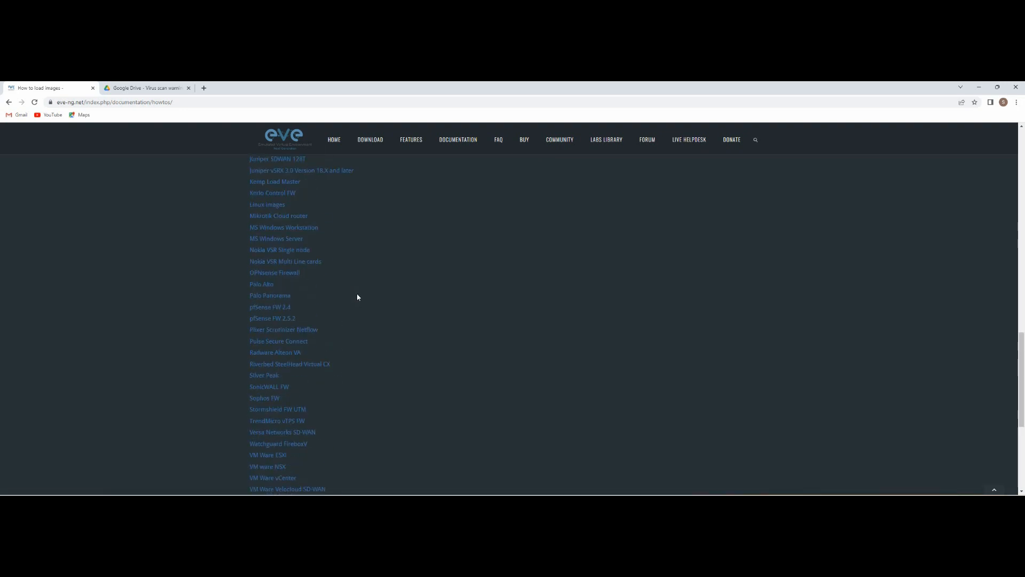
left_click(301, 230)
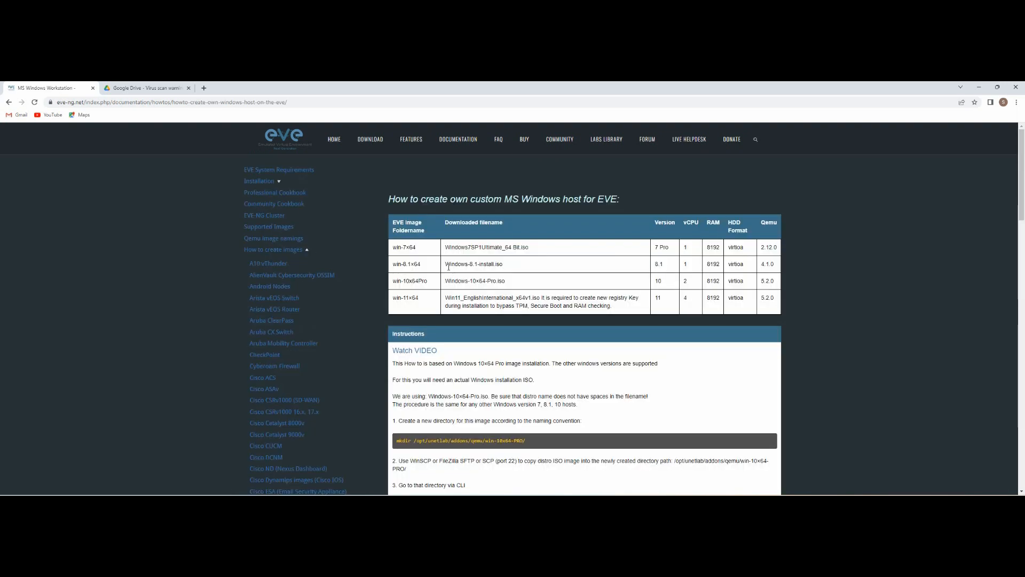
Step: Highlight the Windows7SP1Ultimate_64 Bit.iso filename and read through the guide's steps
left_click_drag(447, 250, 532, 247)
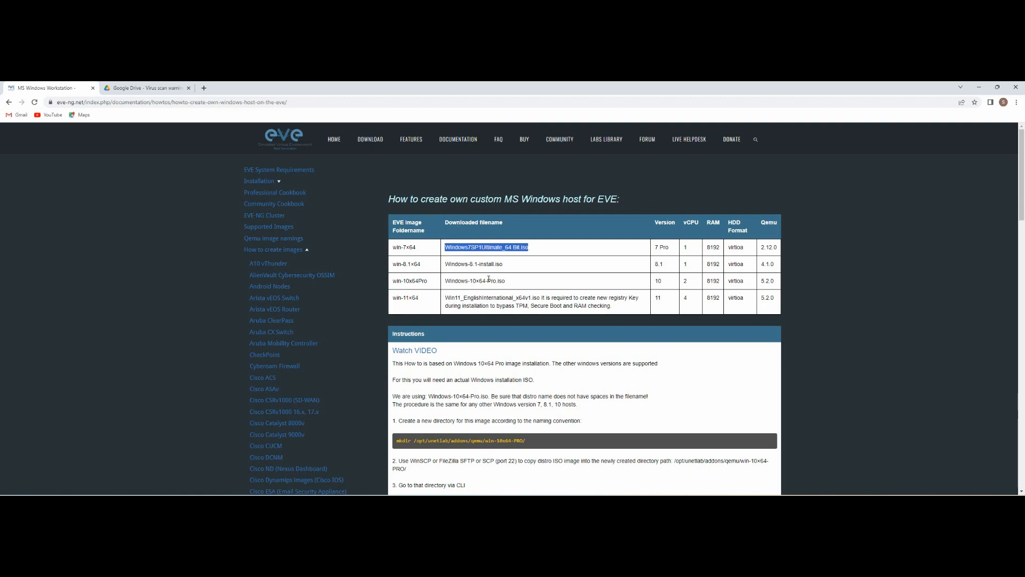
scroll(482, 352, "down", 3)
scroll(481, 353, "down", 10)
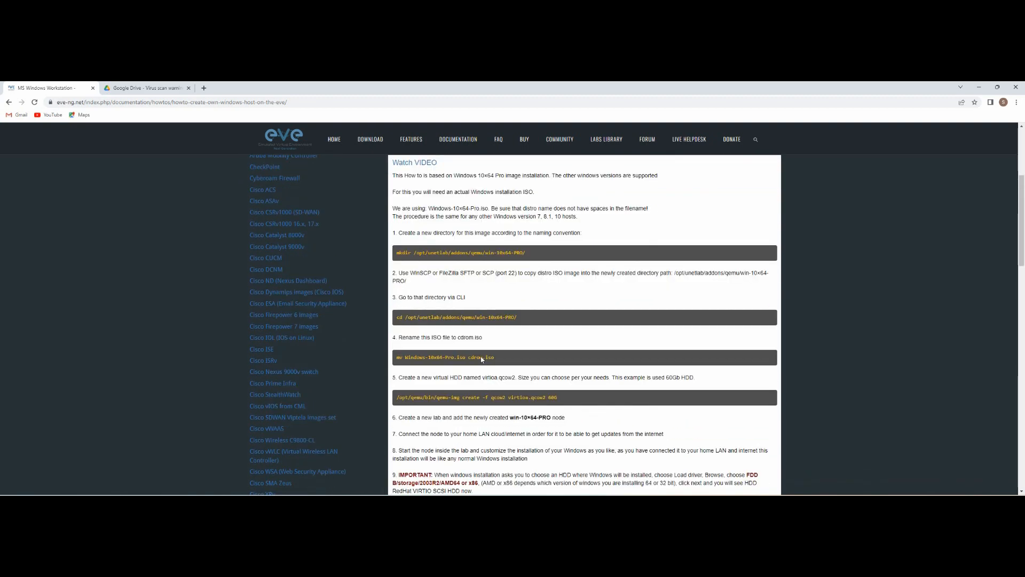
scroll(485, 362, "down", 6)
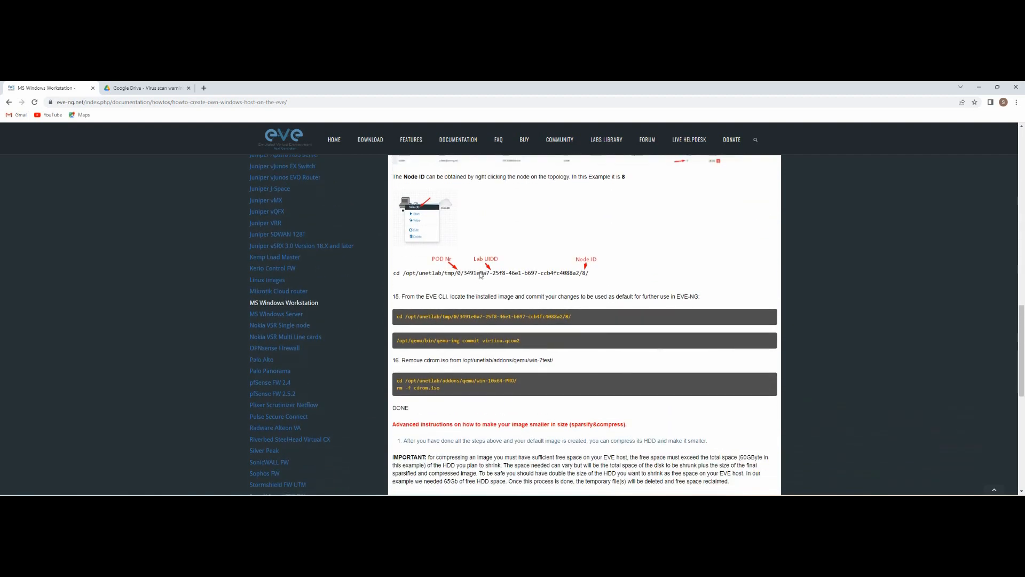
scroll(480, 275, "up", 3)
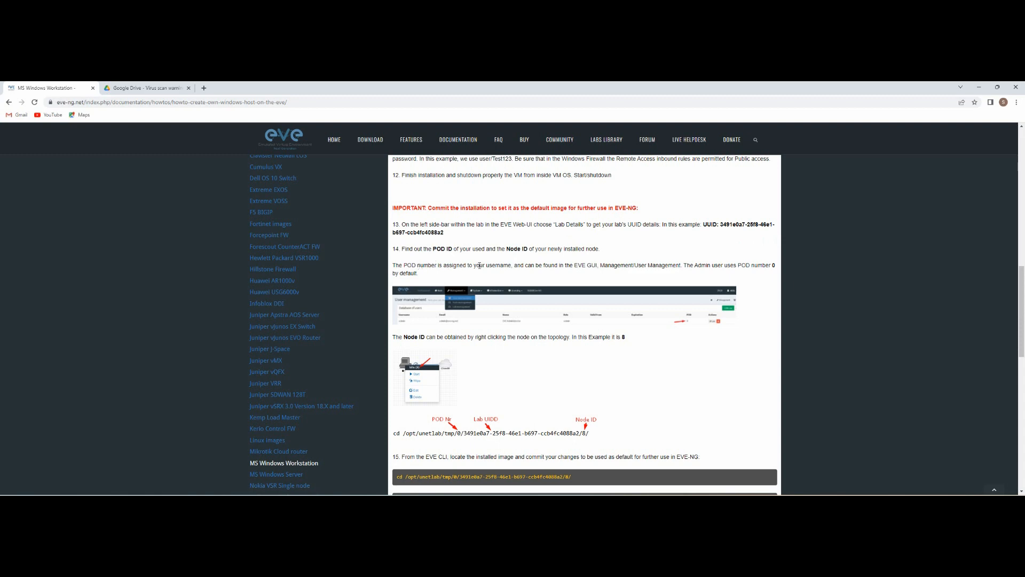
scroll(479, 267, "up", 2)
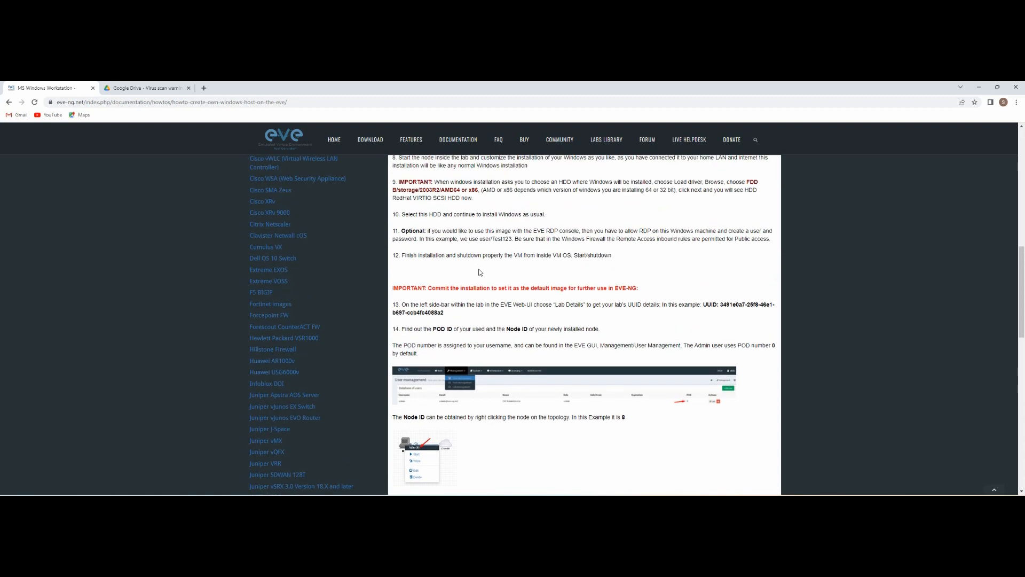
scroll(480, 272, "up", 3)
Step: Highlight the final mv command that renames the compressed image, then minimize Chrome
scroll(493, 283, "down", 4)
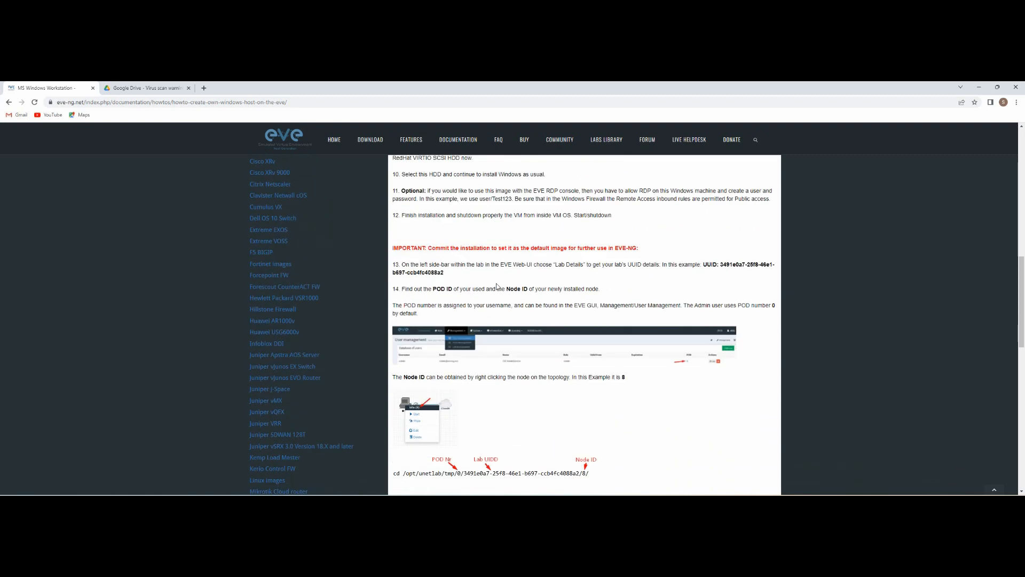
scroll(497, 287, "down", 5)
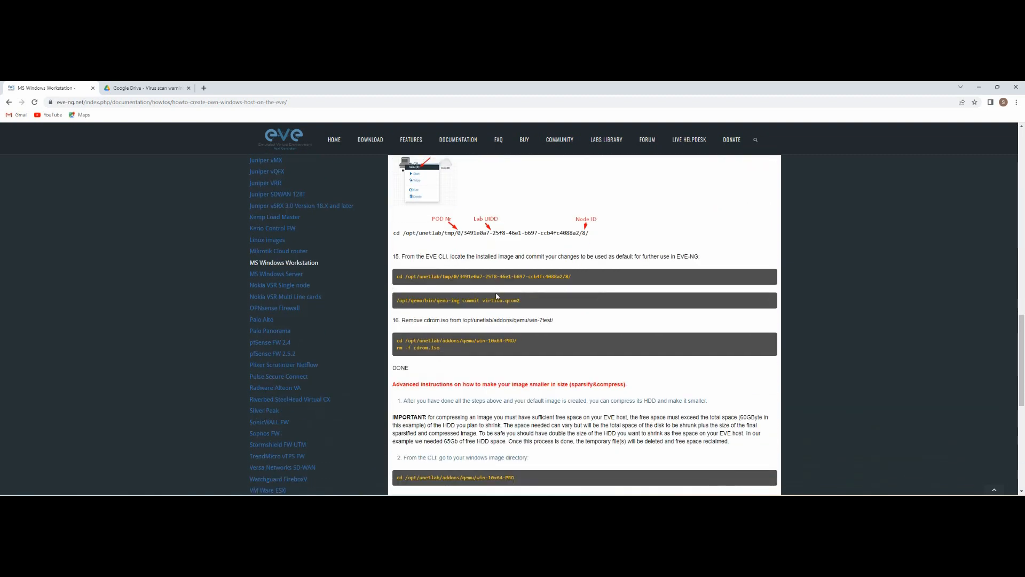
scroll(491, 312, "down", 2)
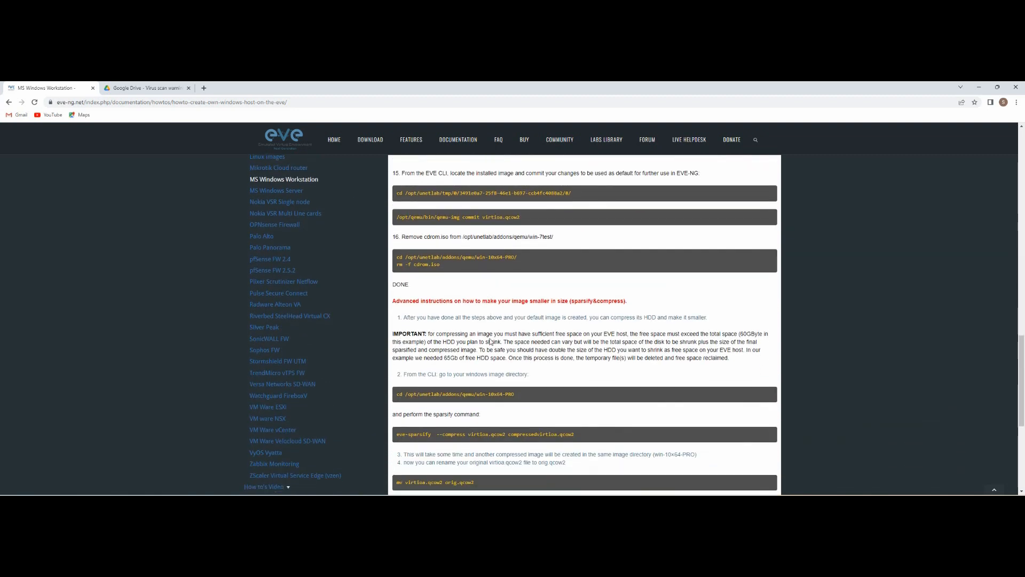
scroll(490, 341, "down", 3)
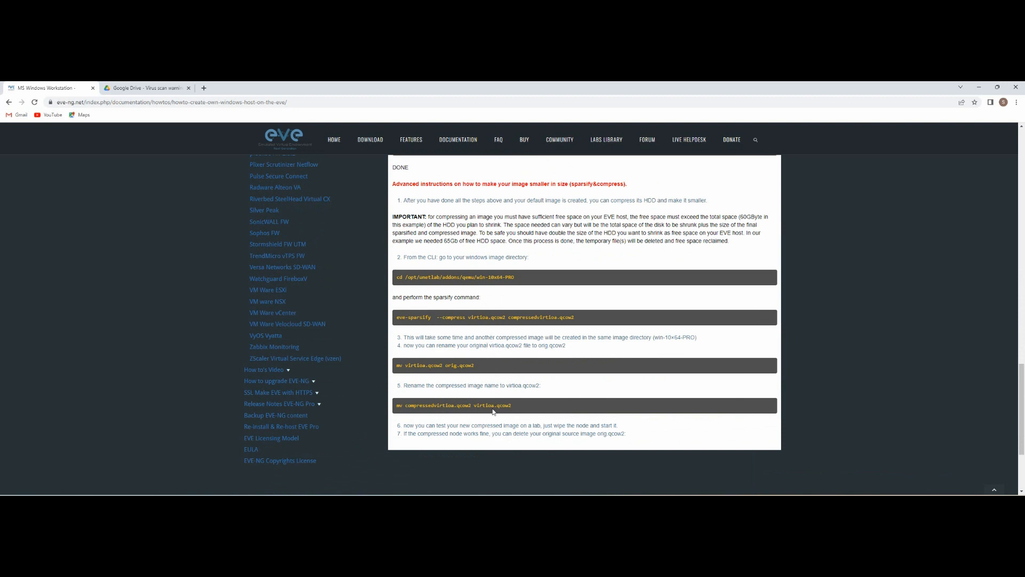
left_click_drag(396, 405, 529, 410)
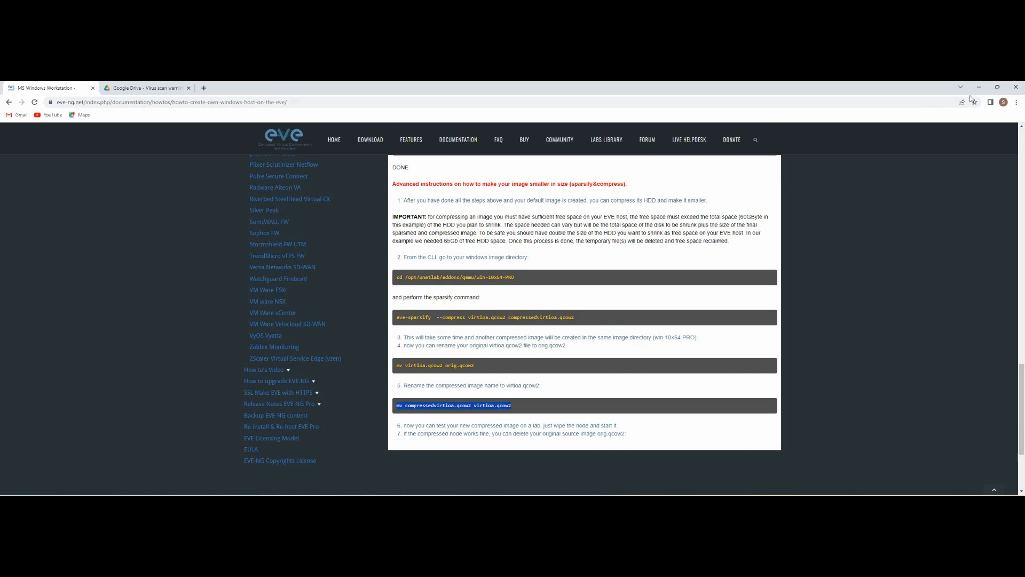
left_click(979, 87)
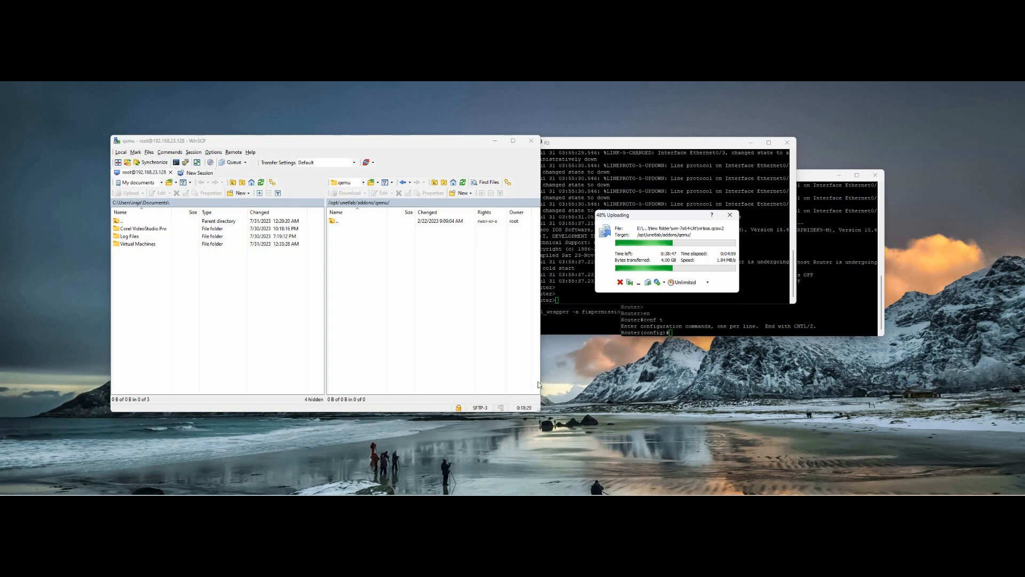
Step: With the upload at 48%, return to Chrome and open the Cisco ISE how-to guide
mouse_move(575, 497)
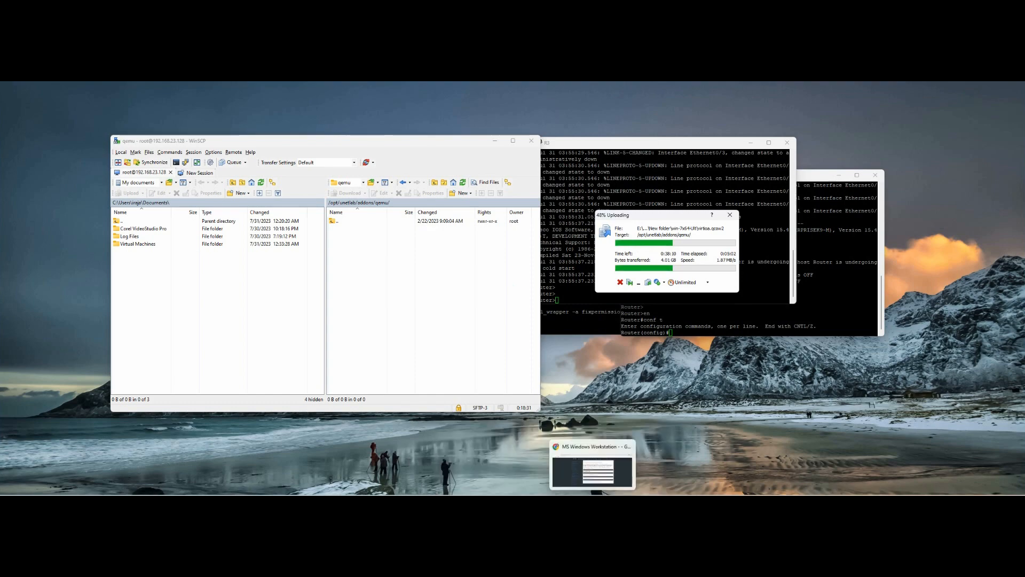
left_click(599, 474)
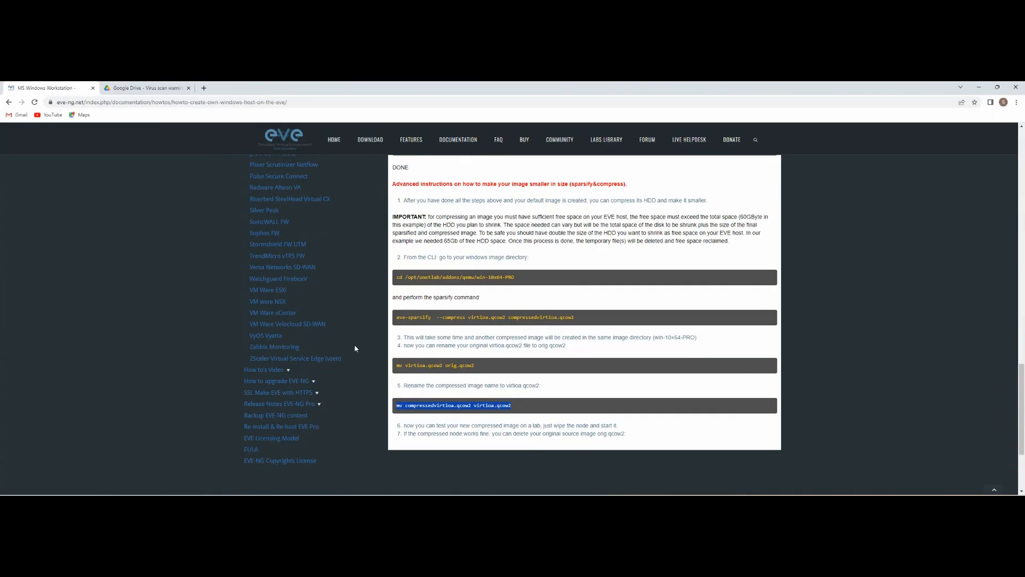
scroll(306, 322, "up", 15)
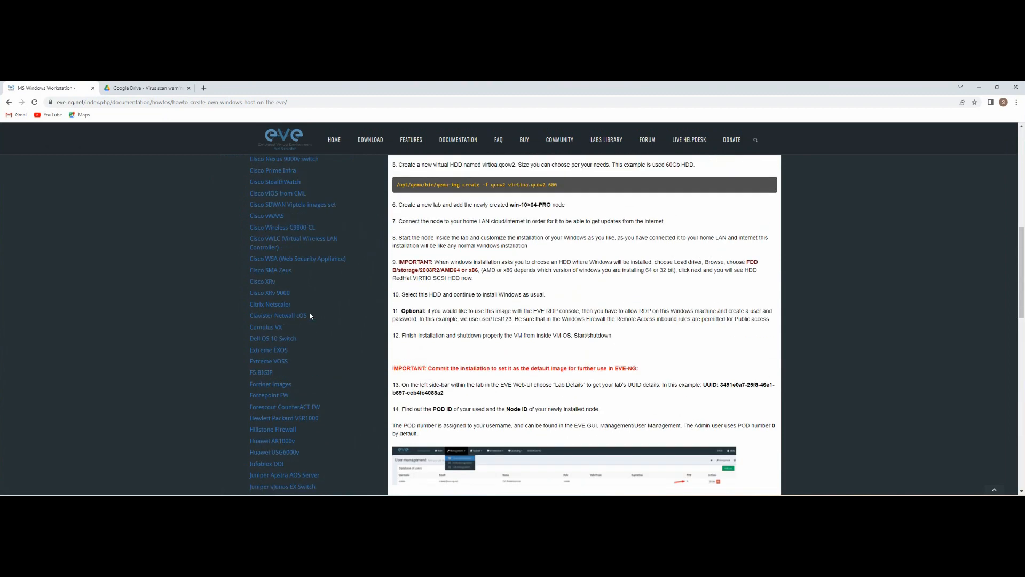
scroll(310, 316, "up", 2)
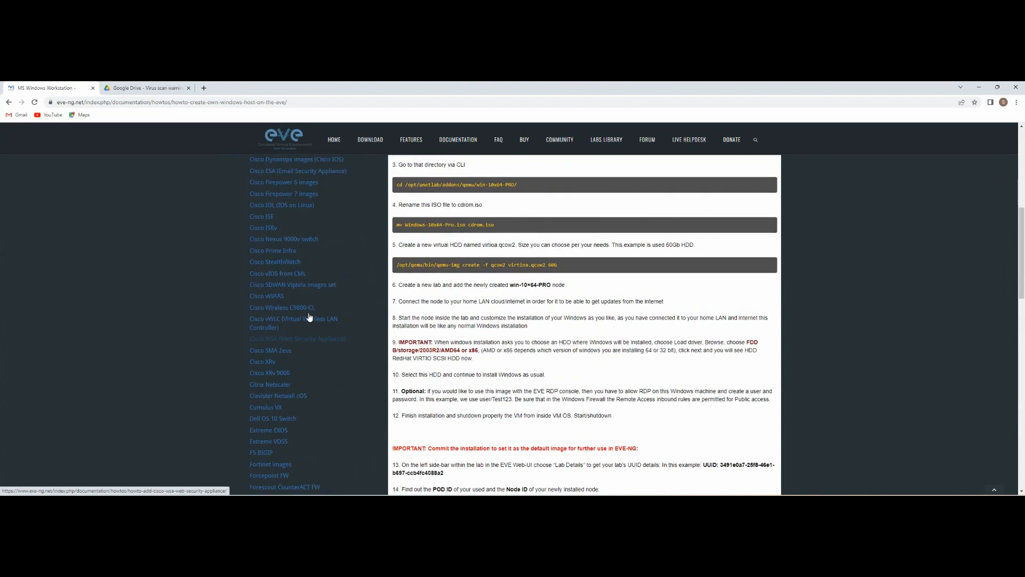
left_click(260, 218)
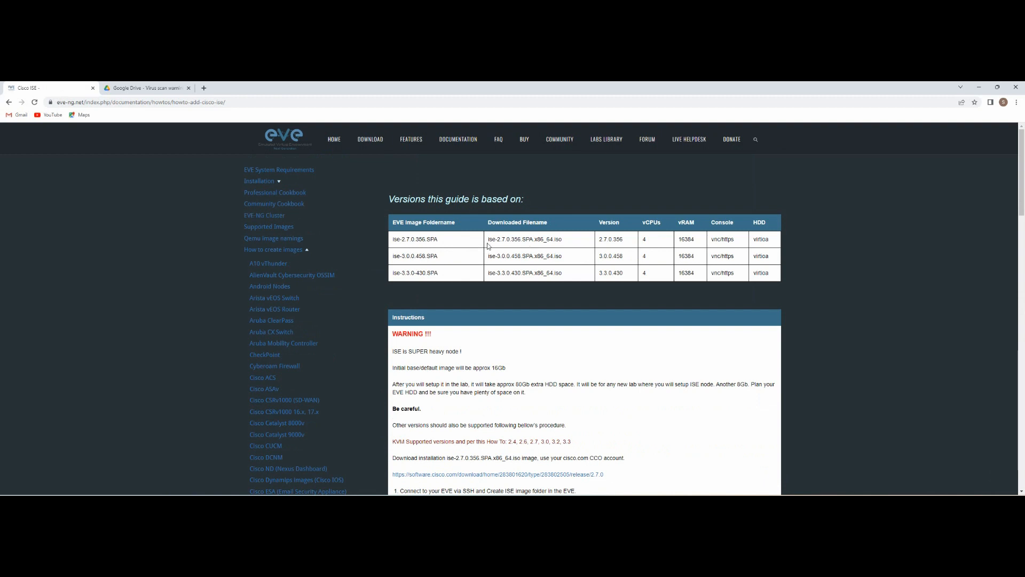
Step: Highlight the two ISE image filenames and the Cisco software download link
left_click_drag(490, 239, 566, 242)
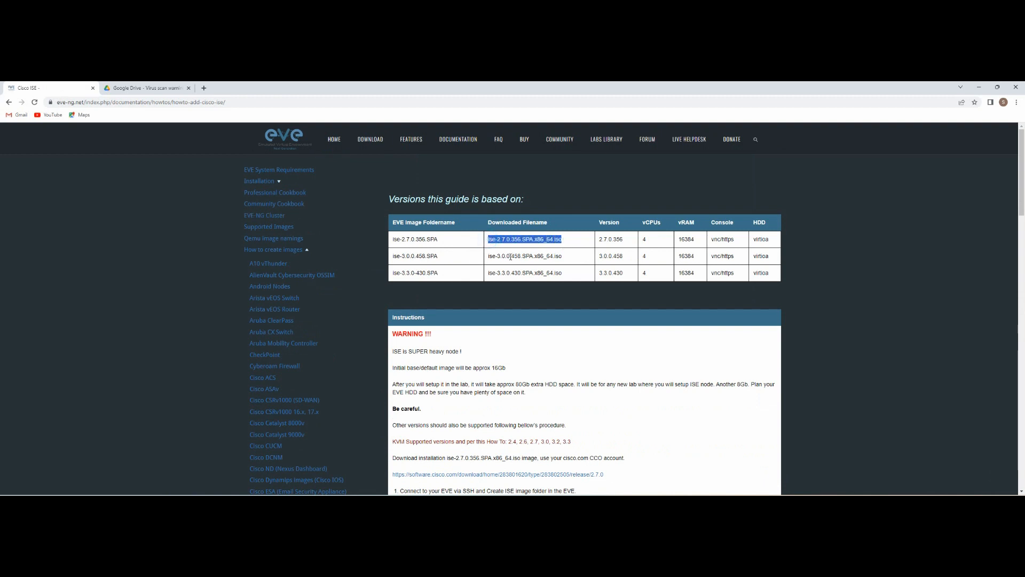
left_click_drag(490, 257, 564, 258)
scroll(528, 272, "down", 2)
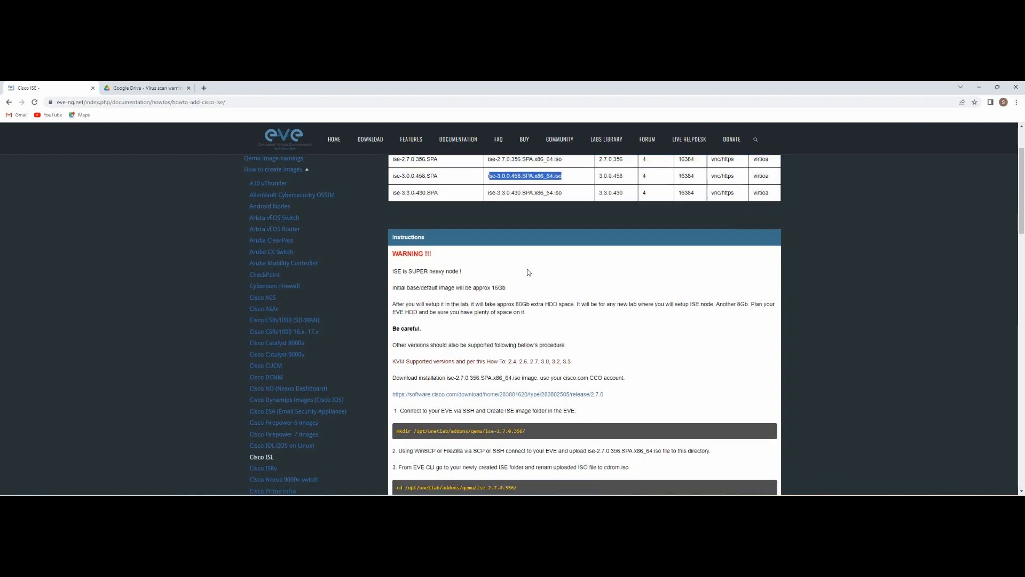
scroll(472, 296, "down", 2)
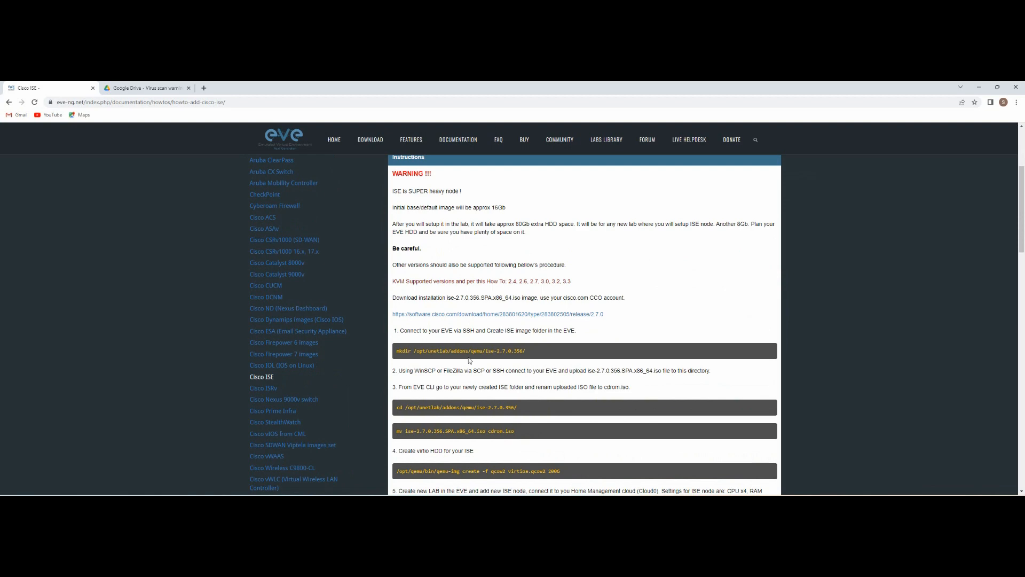
scroll(459, 343, "down", 2)
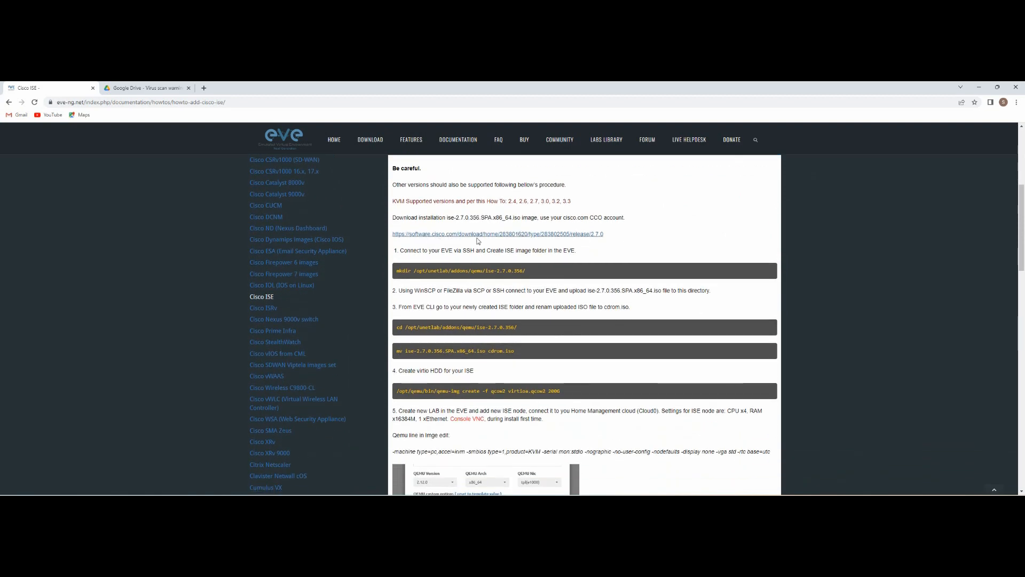
left_click_drag(618, 236, 393, 236)
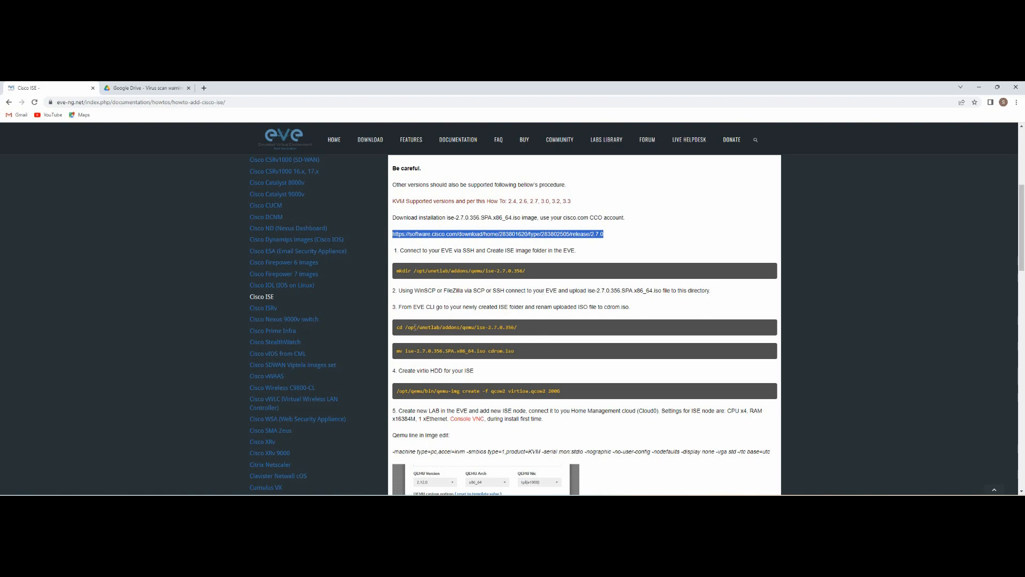
Step: Read through the rest of the ISE guide and open the Cisco IOL (IOS on Linux) page
scroll(415, 327, "down", 3)
scroll(504, 344, "down", 6)
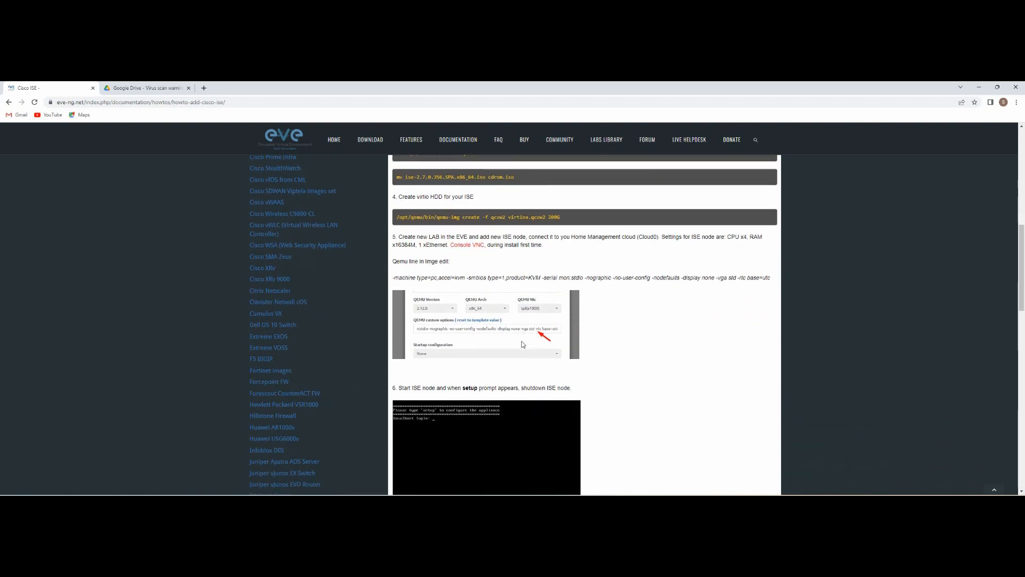
scroll(498, 308, "down", 8)
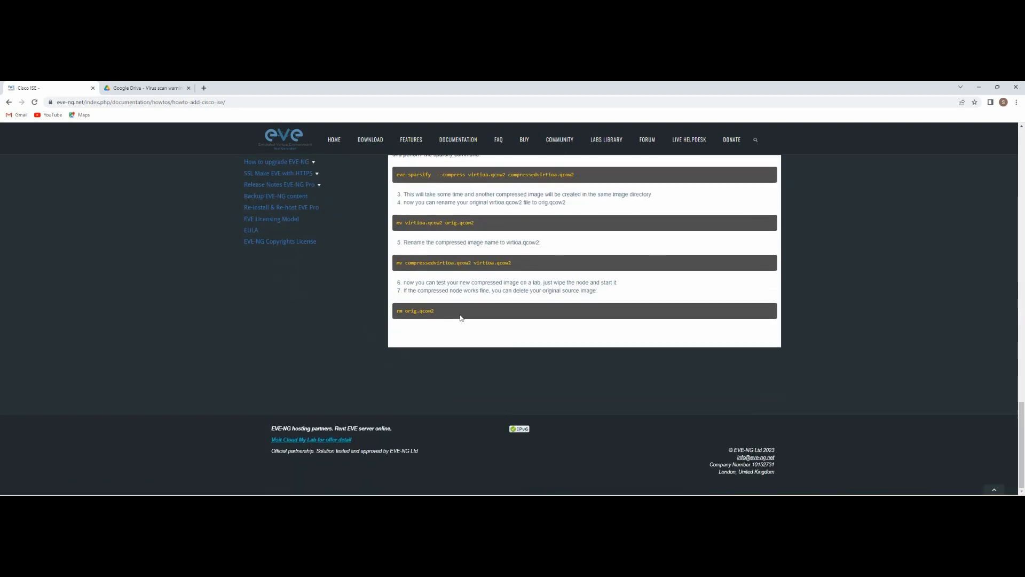
scroll(457, 315, "up", 3)
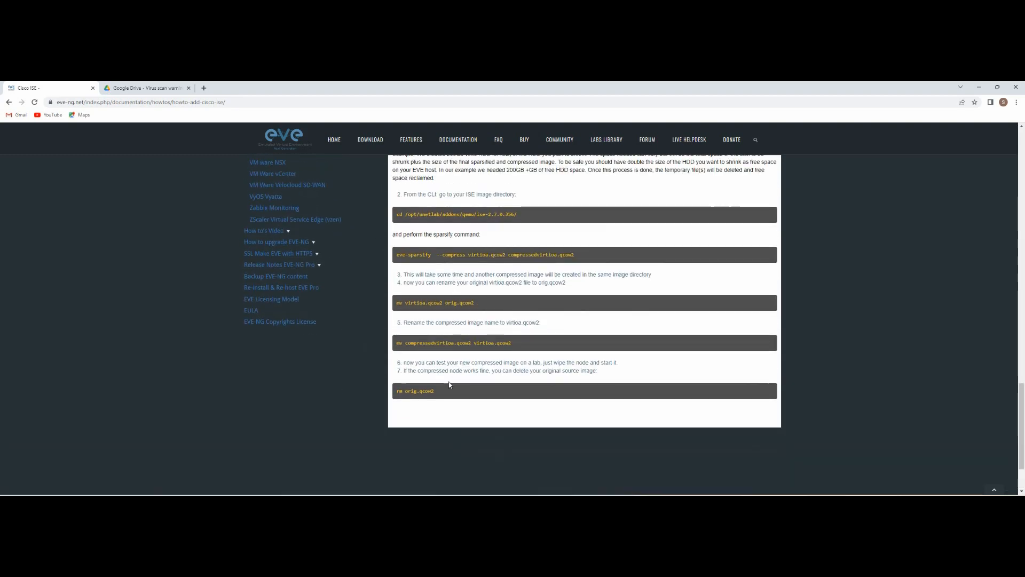
scroll(484, 321, "up", 20)
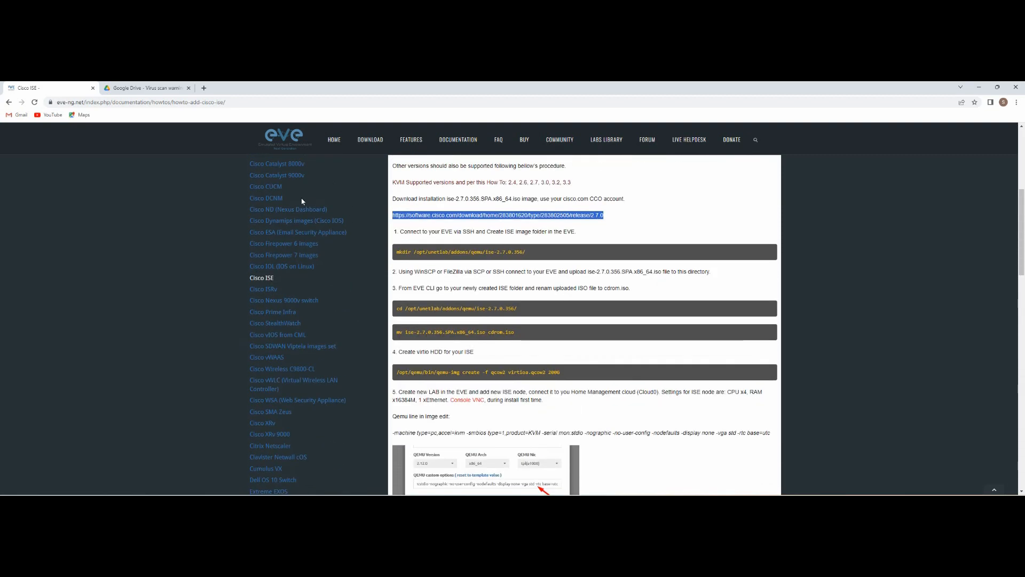
scroll(347, 209, "up", 3)
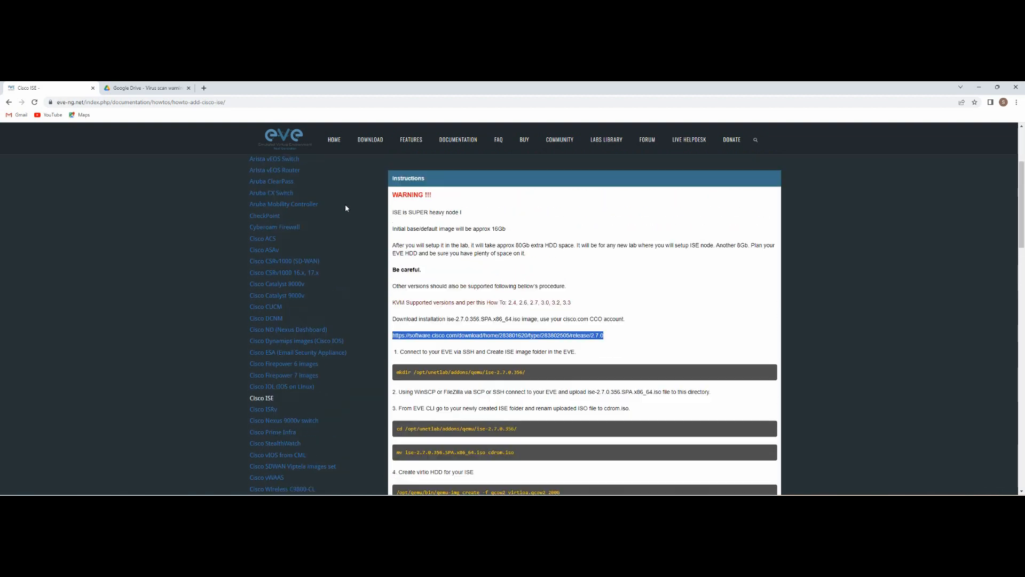
scroll(330, 299, "down", 1)
scroll(299, 321, "down", 1)
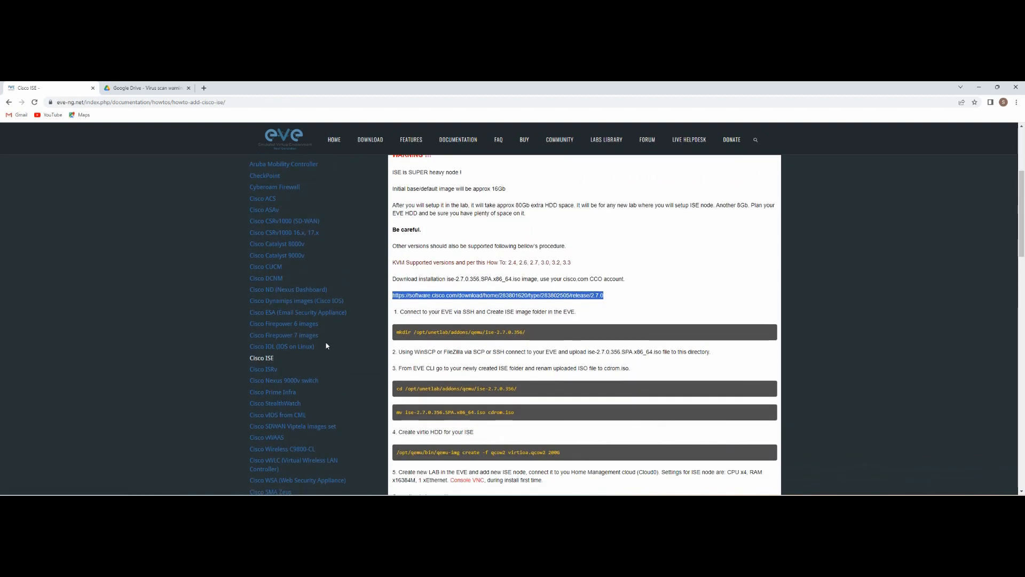
left_click(296, 346)
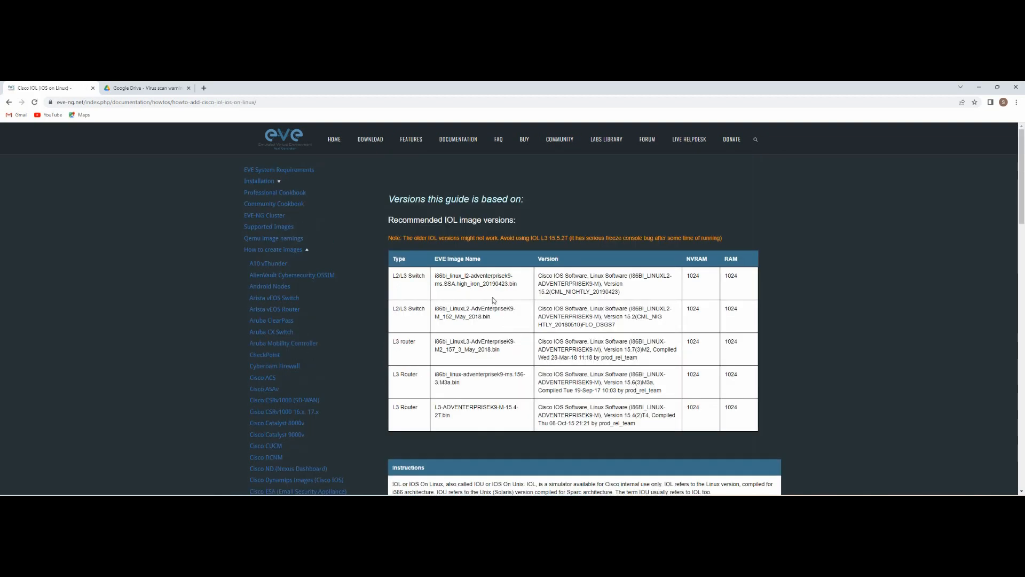
left_click_drag(435, 275, 509, 284)
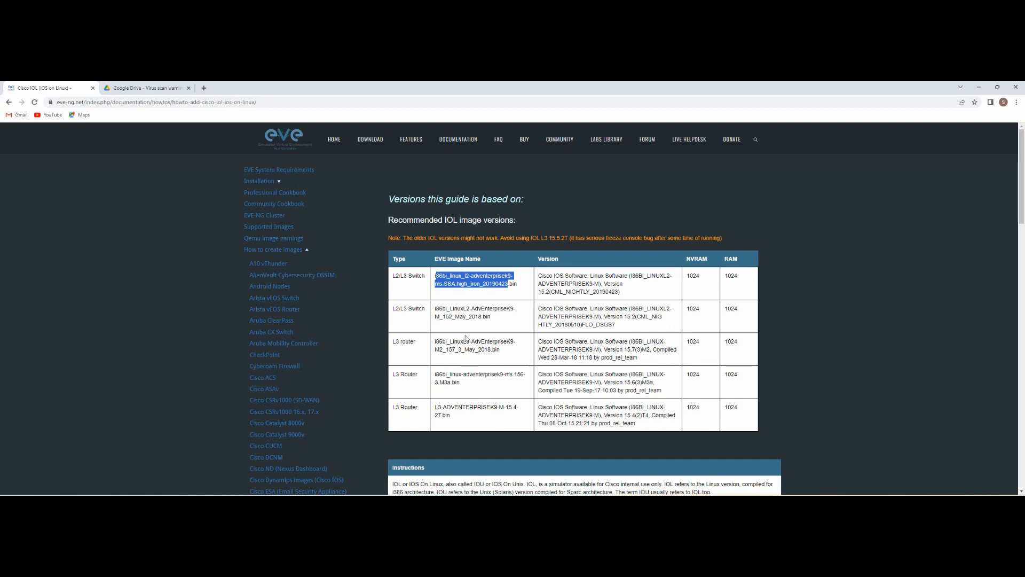
scroll(465, 409, "down", 5)
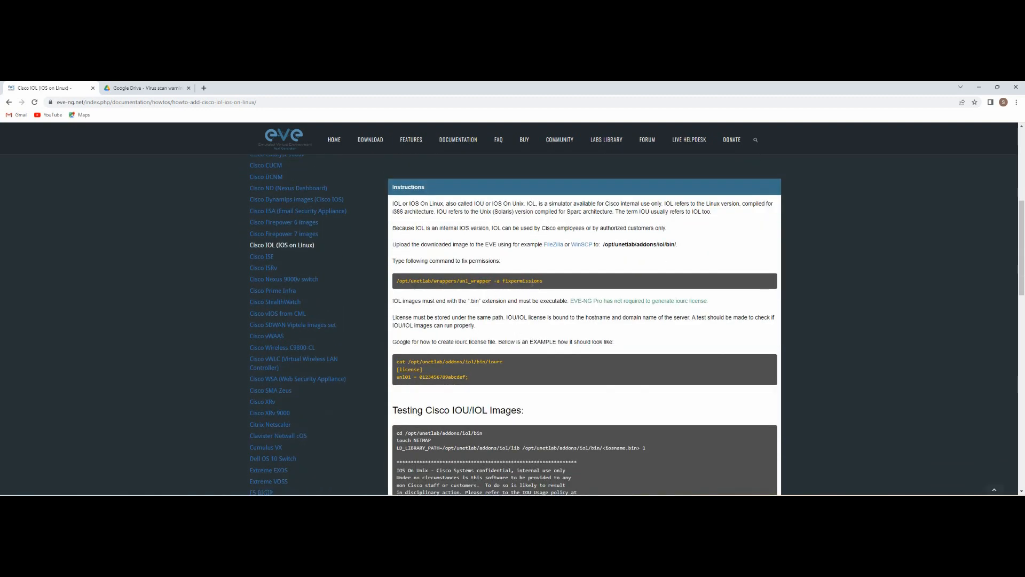
scroll(532, 283, "down", 2)
left_click_drag(399, 289, 473, 303)
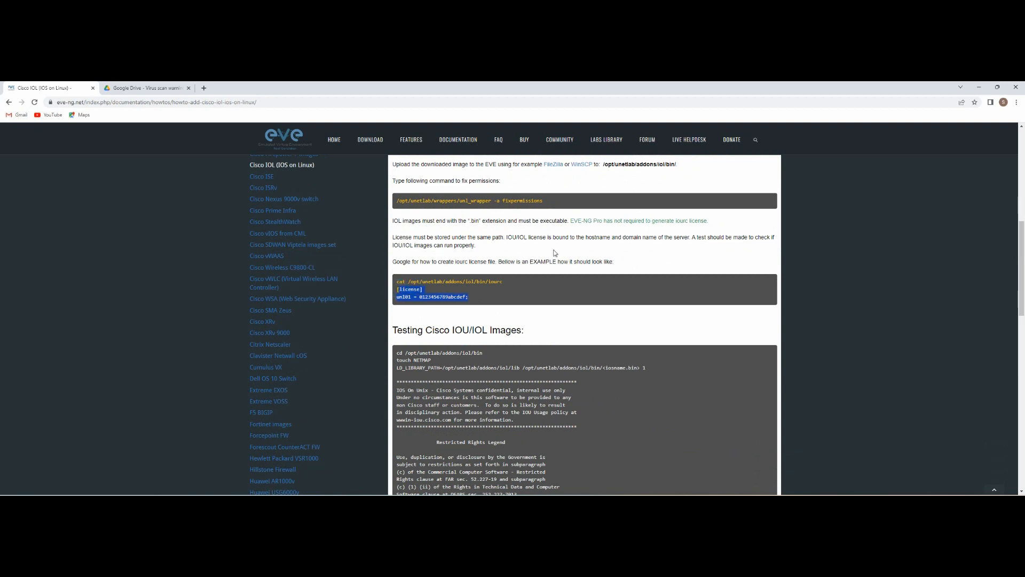
scroll(531, 325, "down", 2)
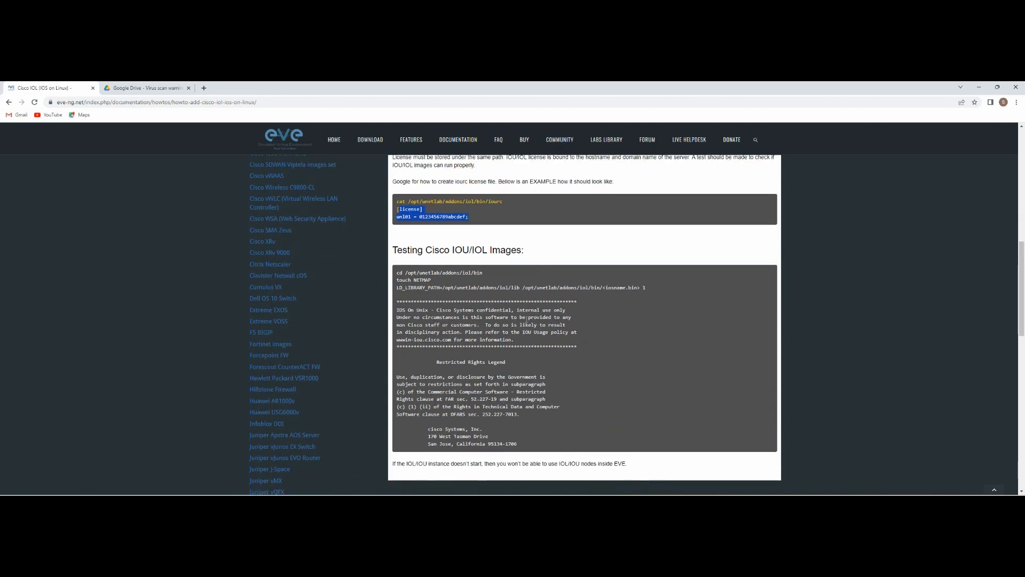
scroll(515, 247, "up", 5)
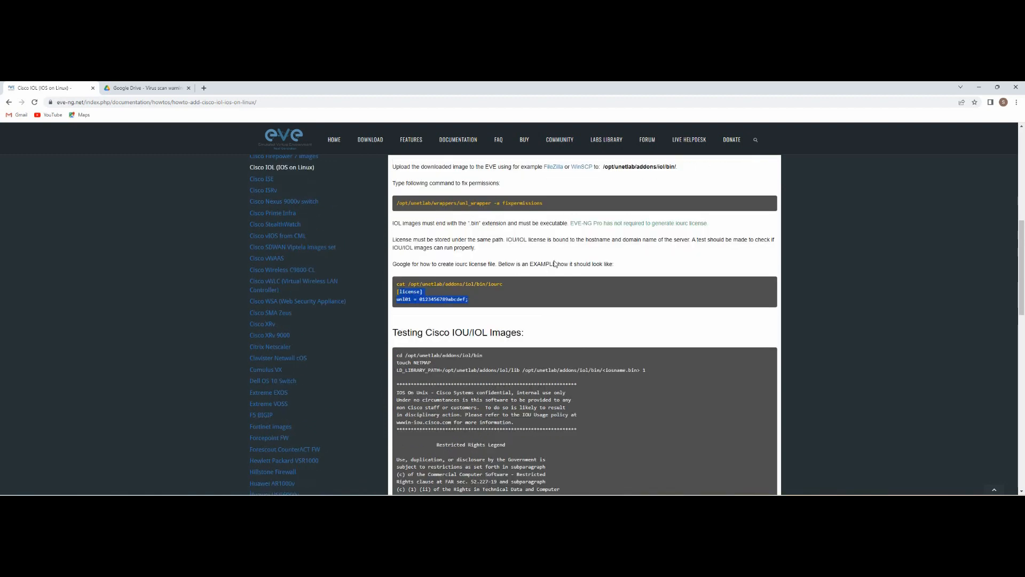
scroll(559, 285, "down", 2)
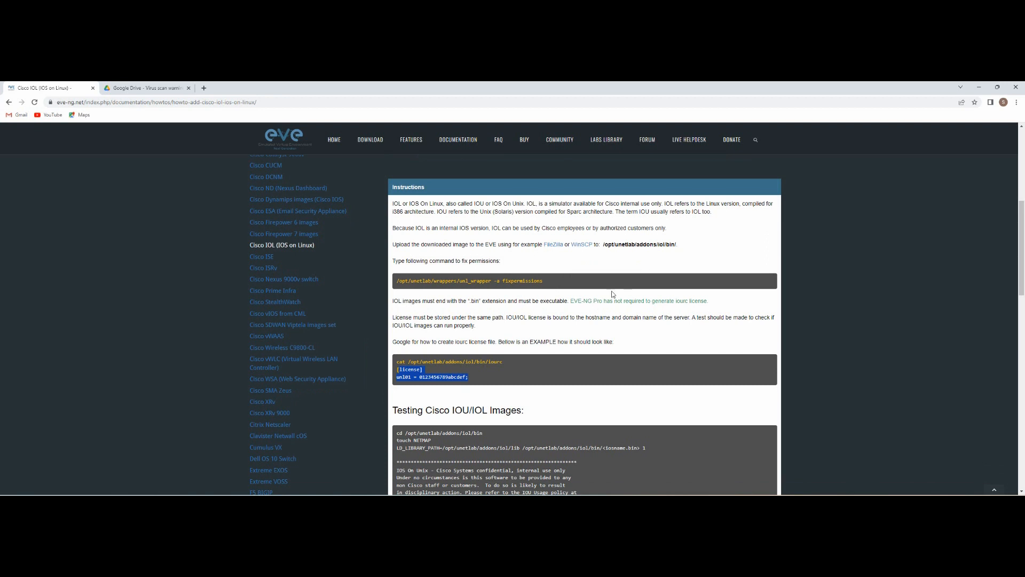
left_click(406, 362)
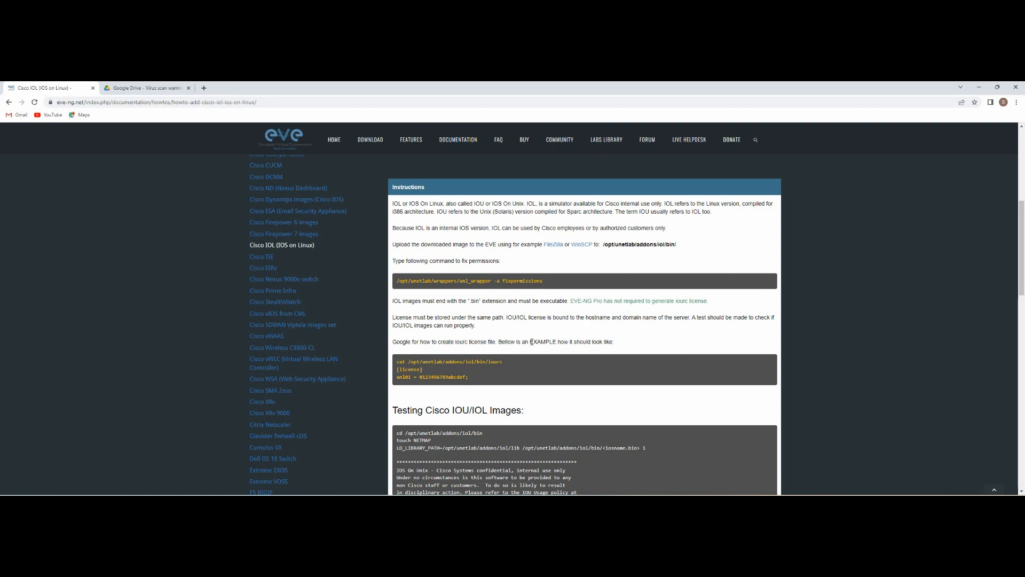
left_click_drag(531, 342, 613, 341)
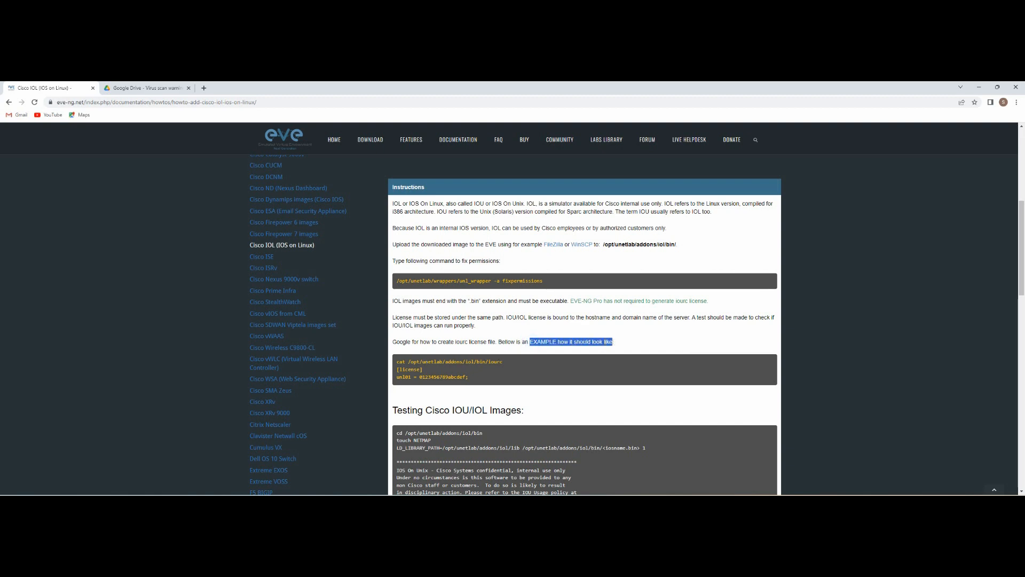
scroll(523, 334, "down", 5)
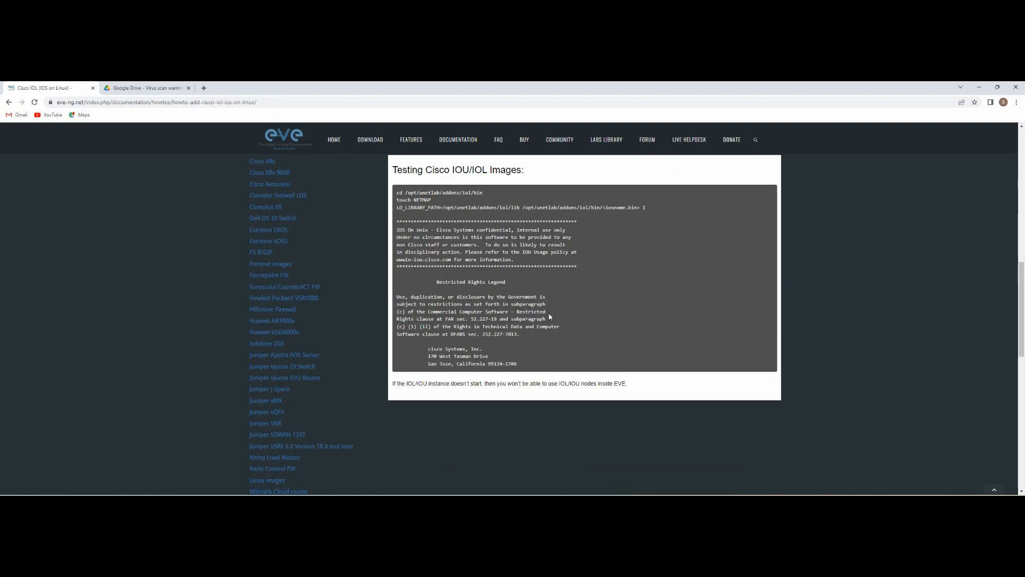
scroll(550, 316, "down", 3)
scroll(553, 319, "up", 7)
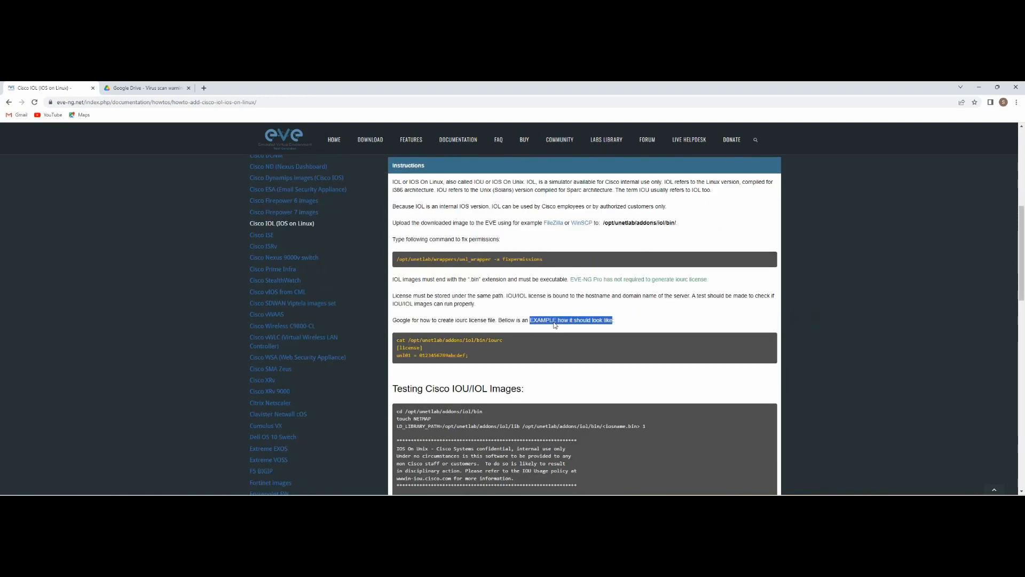
scroll(554, 324, "up", 6)
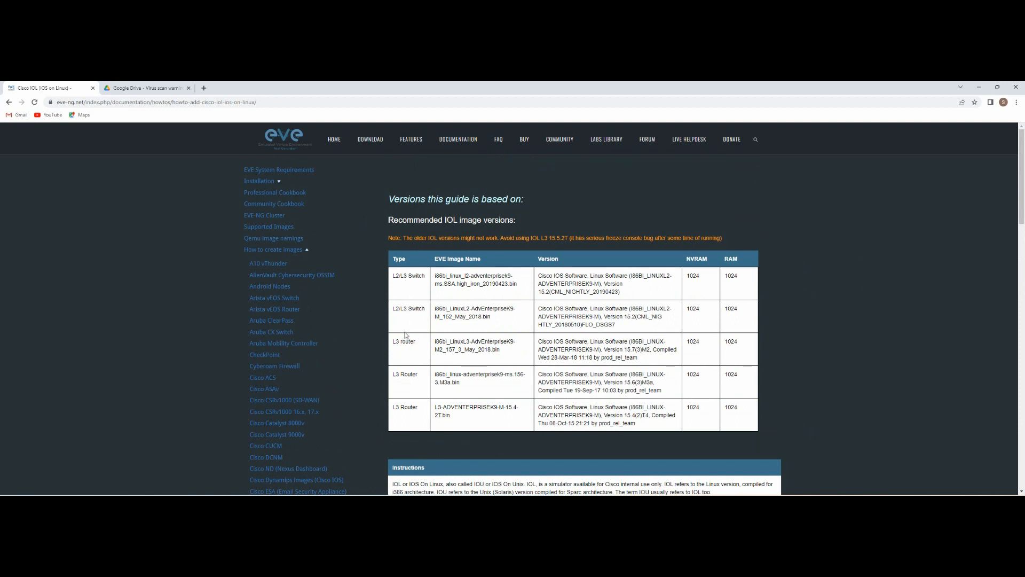
left_click_drag(463, 418, 395, 276)
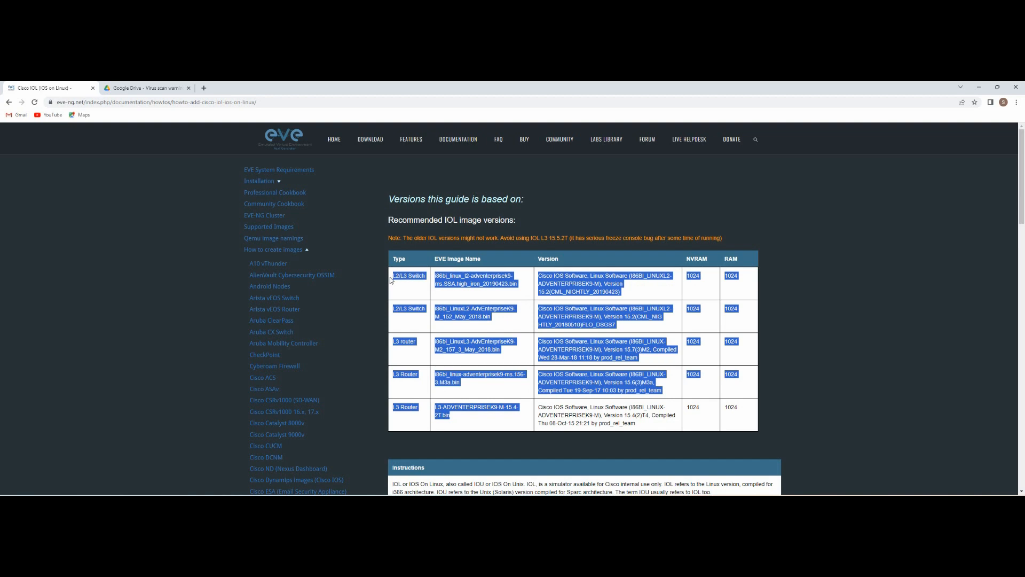
left_click(544, 347)
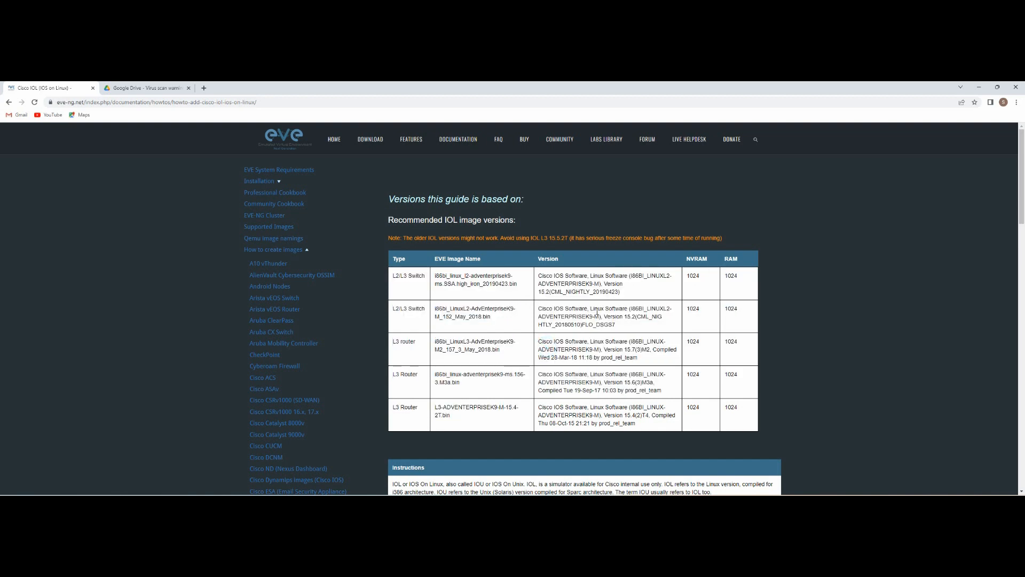
Step: Check the finished upload and select win-7x64-Ult in the server's qemu folder, then return to EVE-NG
left_click(979, 87)
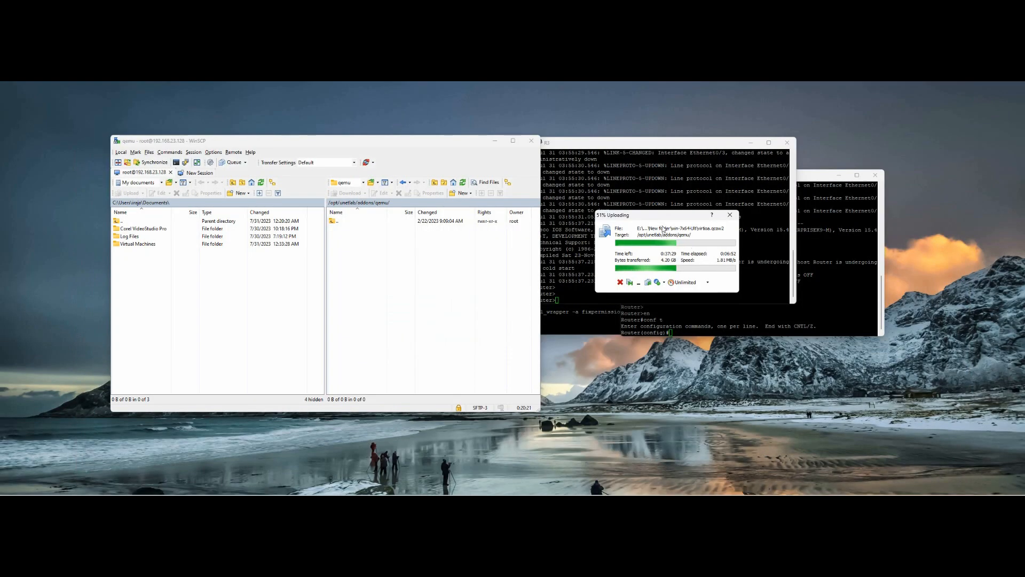
left_click_drag(660, 217, 478, 278)
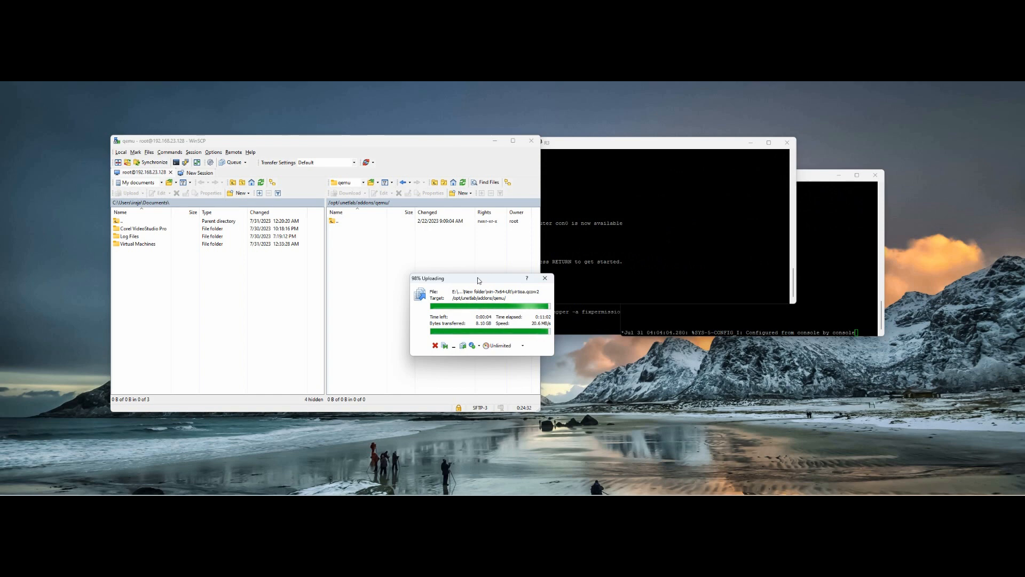
left_click_drag(477, 277, 620, 247)
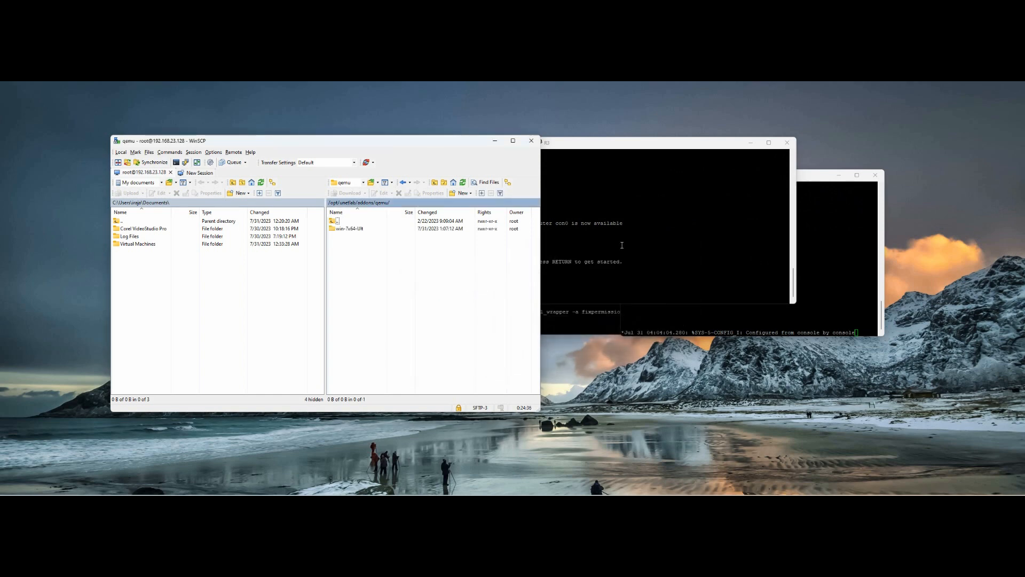
left_click(352, 231)
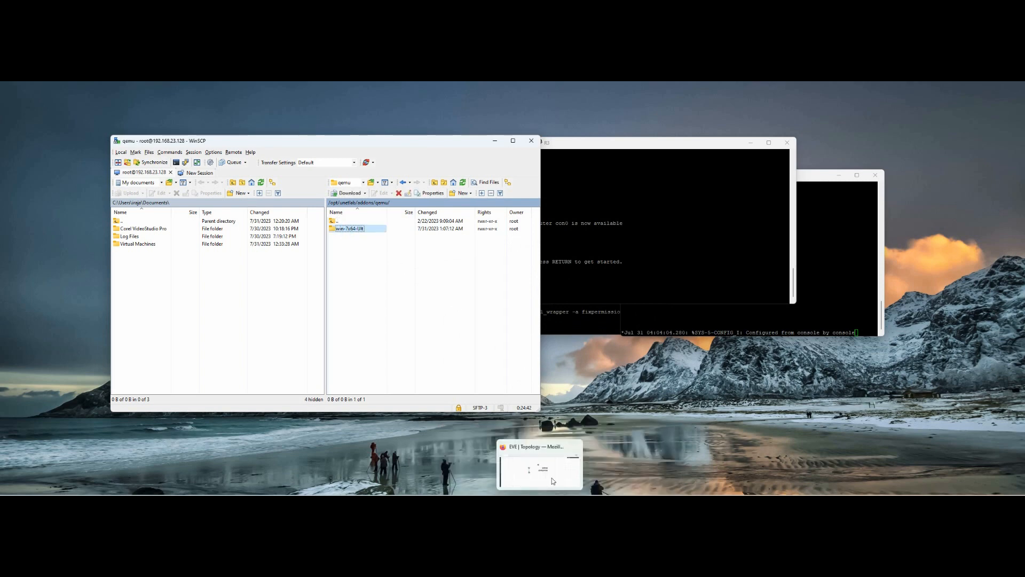
left_click(554, 474)
Step: Add a Windows node to the lab using the win-7x64-Ult image
right_click(452, 310)
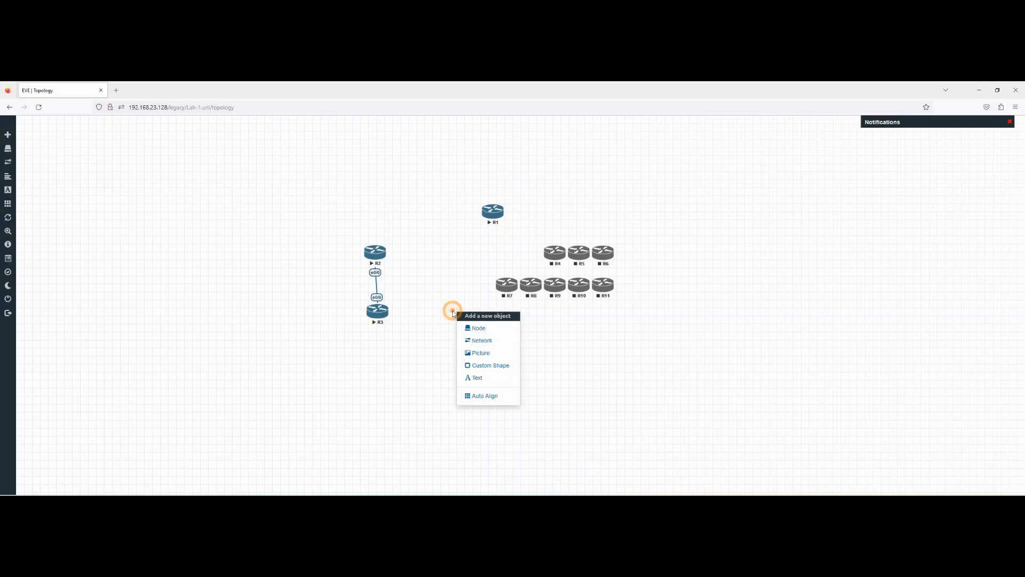
left_click(474, 326)
scroll(469, 299, "down", 10)
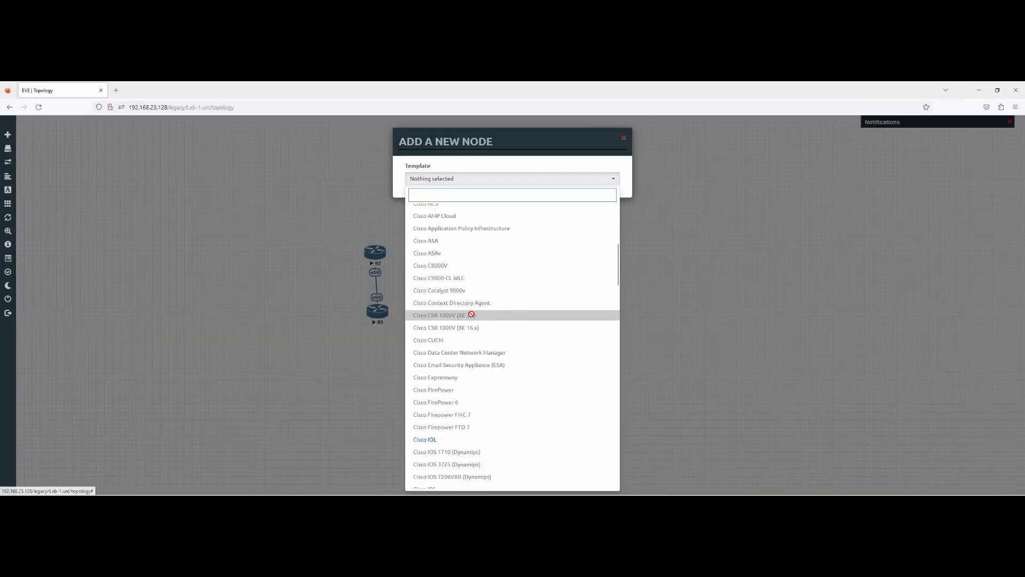
scroll(472, 332, "down", 20)
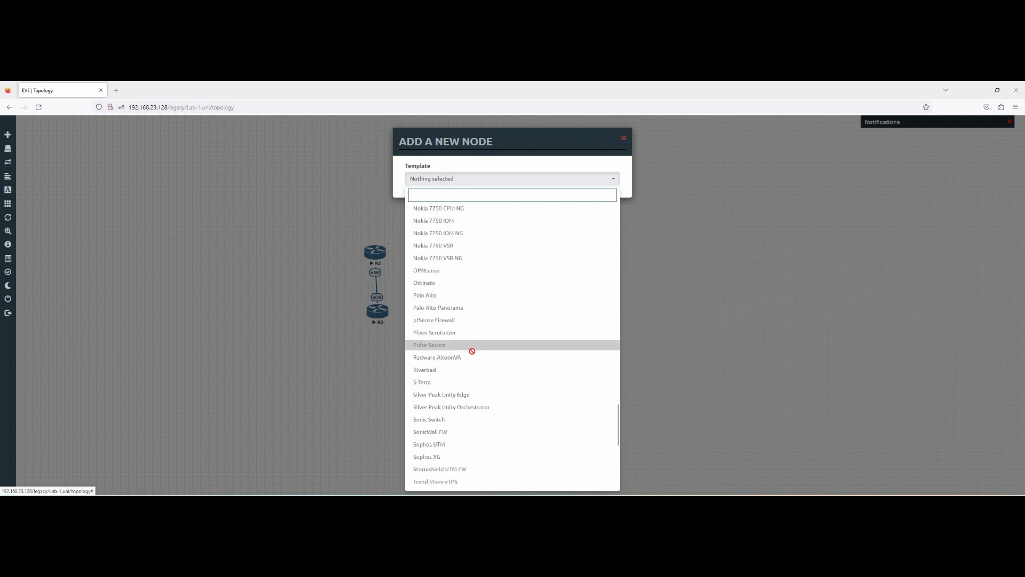
left_click(427, 444)
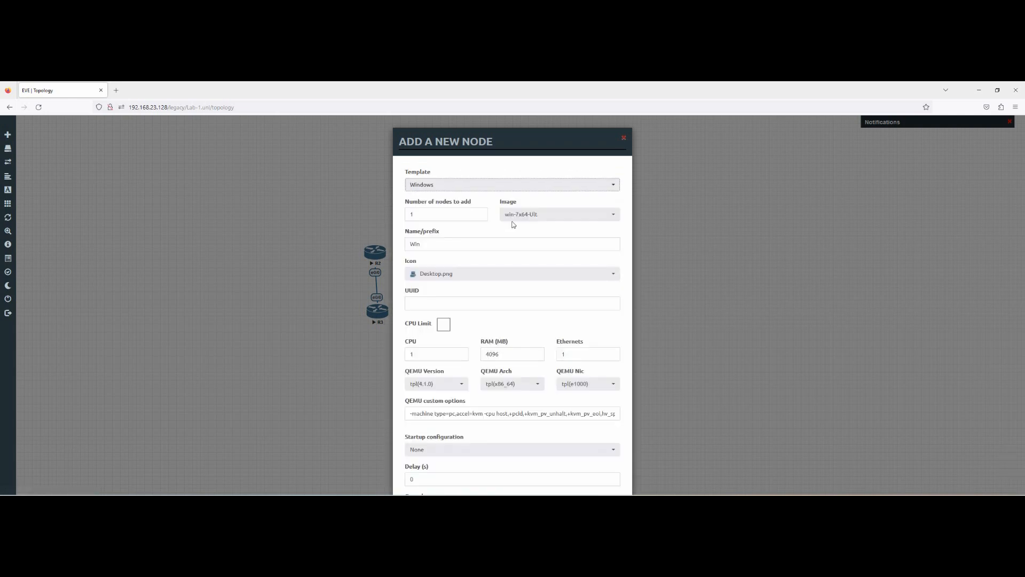
left_click(562, 215)
left_click(561, 214)
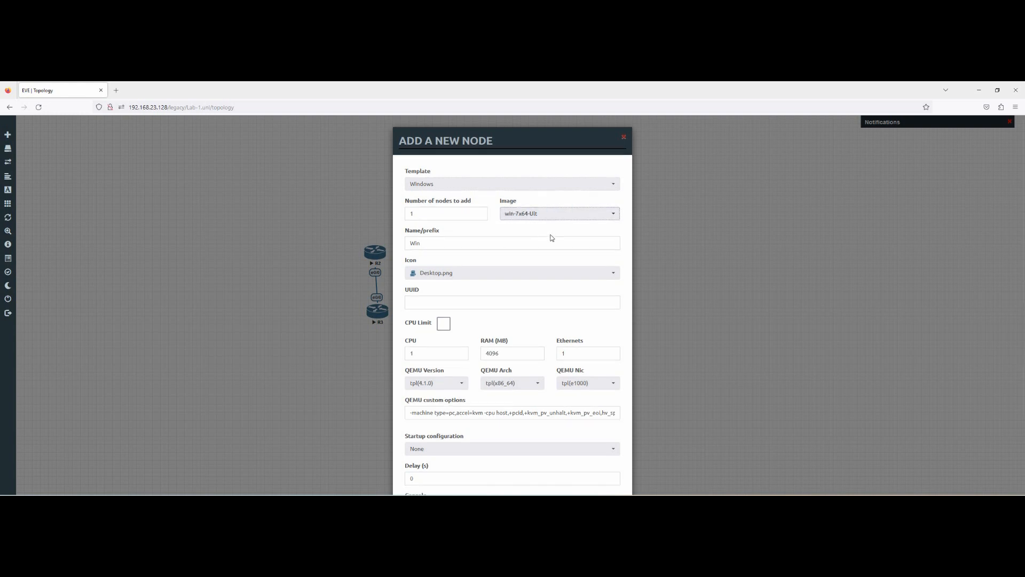
scroll(521, 368, "down", 2)
left_click(474, 469)
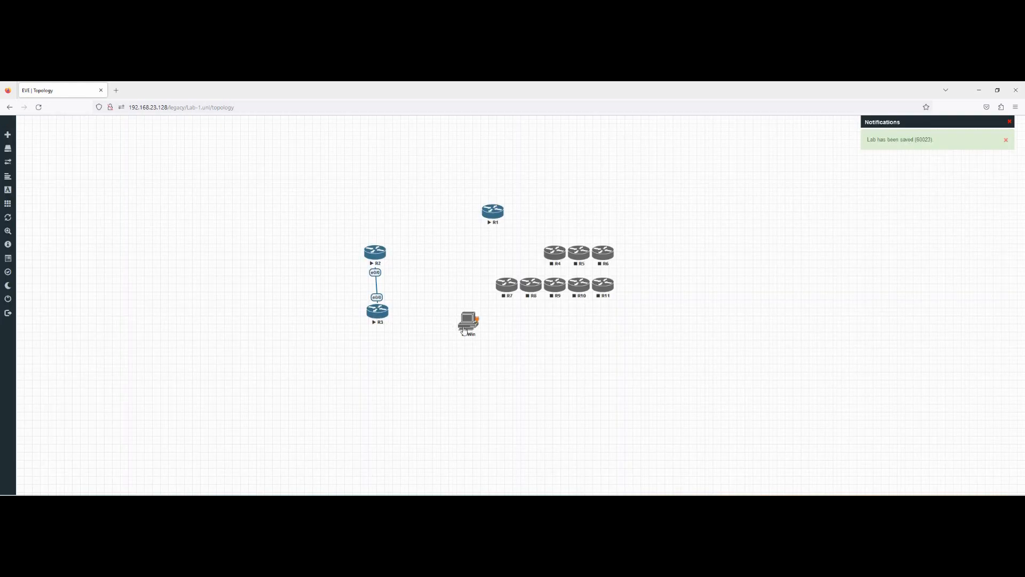
Step: Wipe the Win node and move it up beside R1
right_click(464, 331)
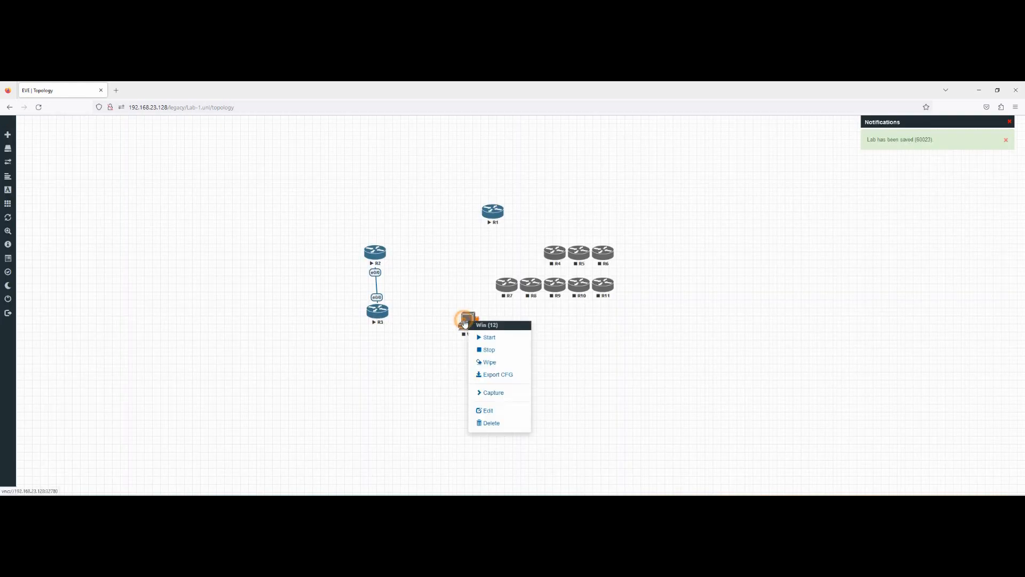
left_click(488, 360)
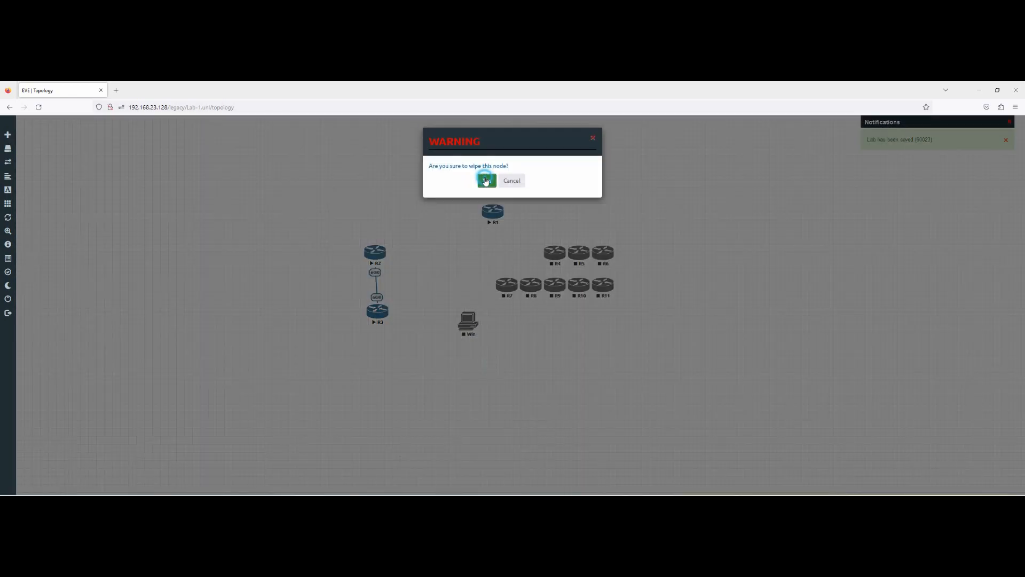
left_click(486, 180)
left_click_drag(473, 322, 421, 192)
Step: Add a Net cloud of type Management(Cloud0) and place it near the Win node
right_click(223, 163)
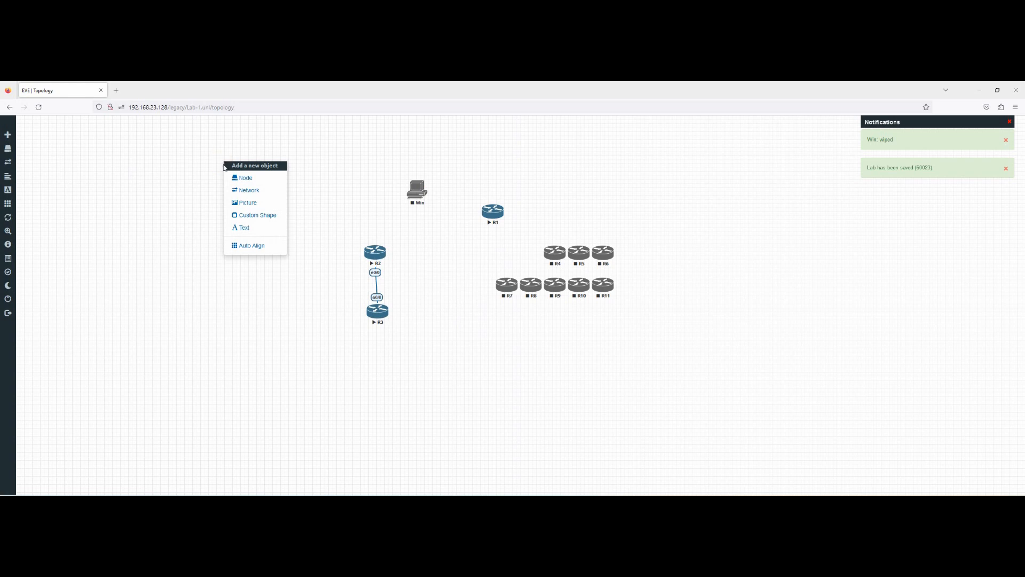
left_click(251, 191)
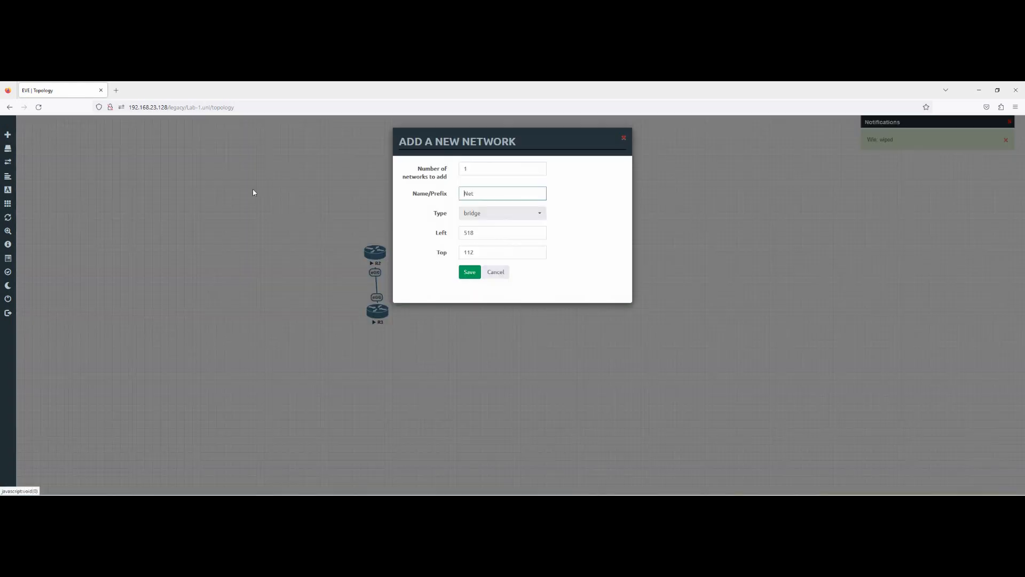
left_click(502, 213)
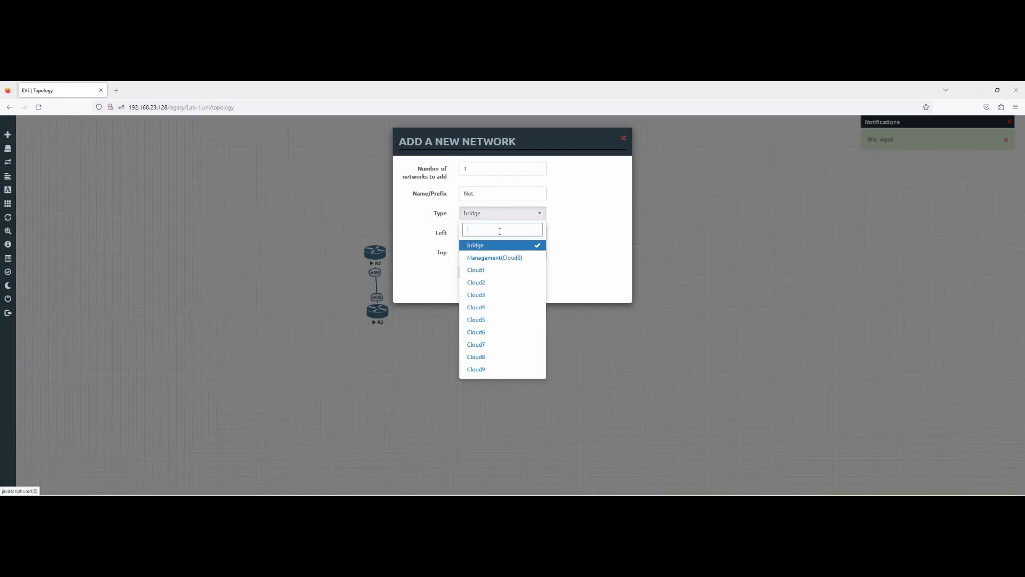
left_click(502, 257)
left_click(469, 271)
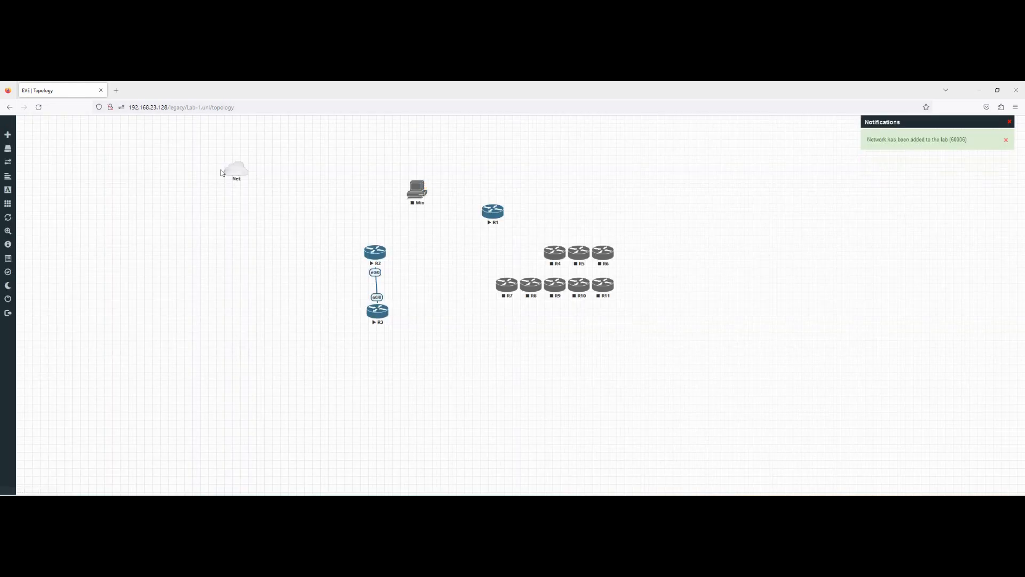
left_click_drag(238, 174, 297, 166)
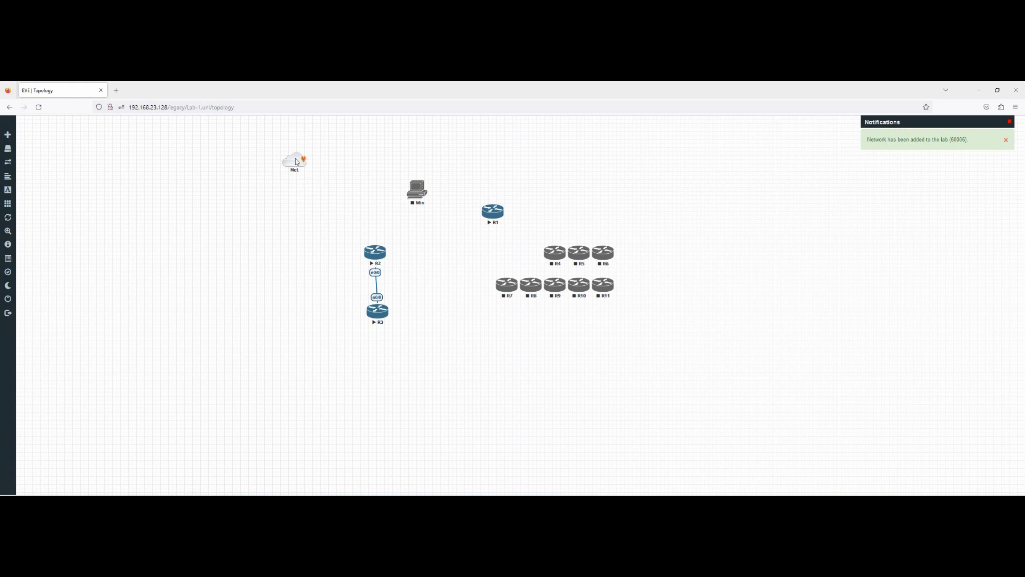
Step: Link the Net cloud to Win's e0 interface and start the Win node
left_click_drag(391, 196, 416, 190)
left_click(530, 314)
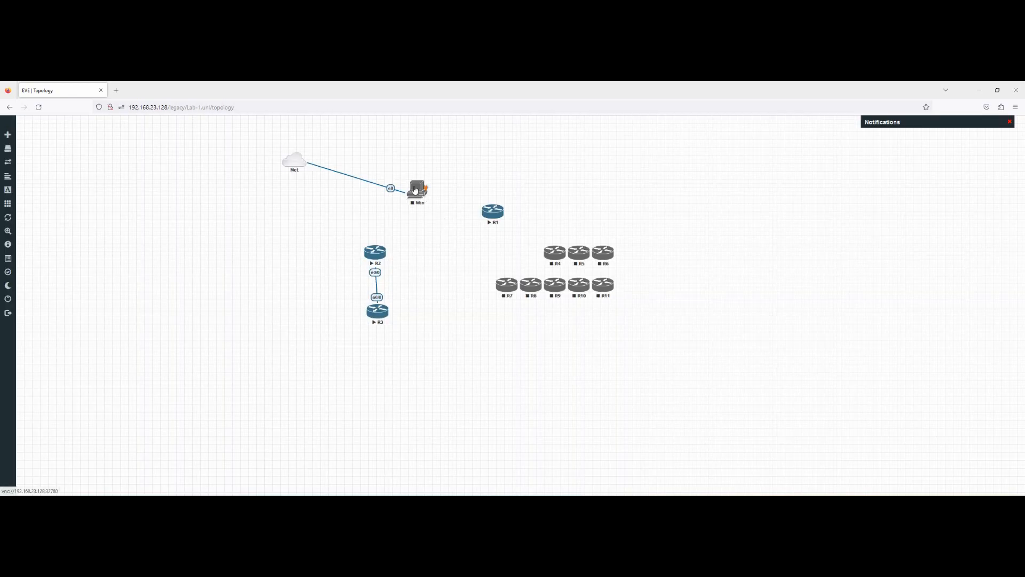
right_click(415, 190)
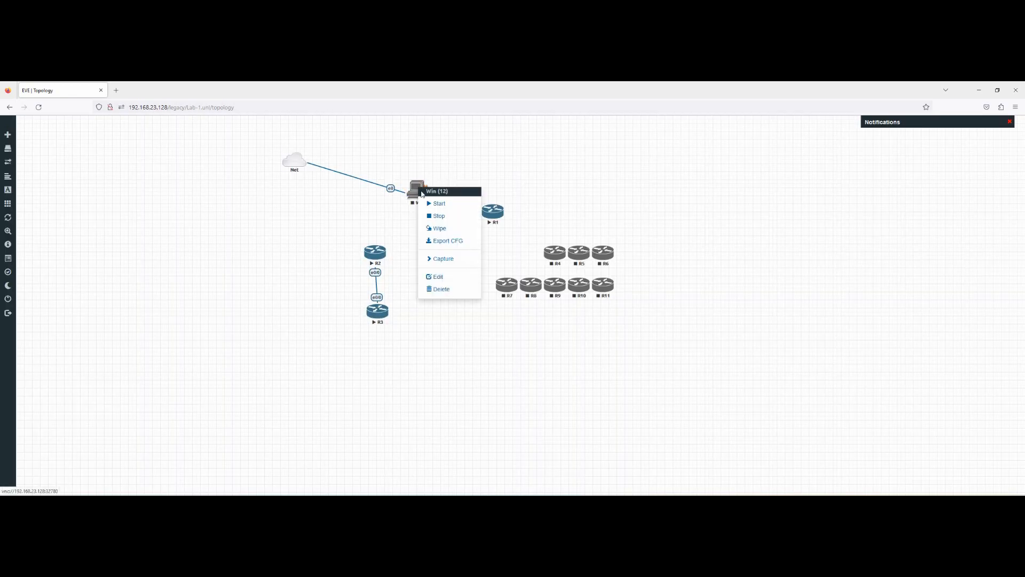
left_click(438, 201)
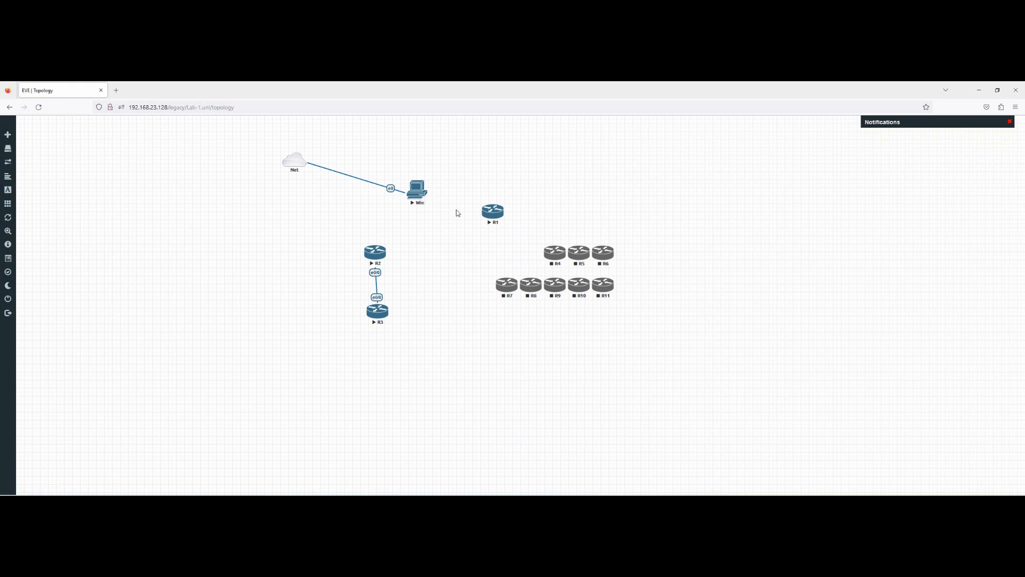
Step: Rerun unl_wrapper -a fixpermissions in the root@eve-ng PuTTY terminal, then return to the topology
left_click(681, 505)
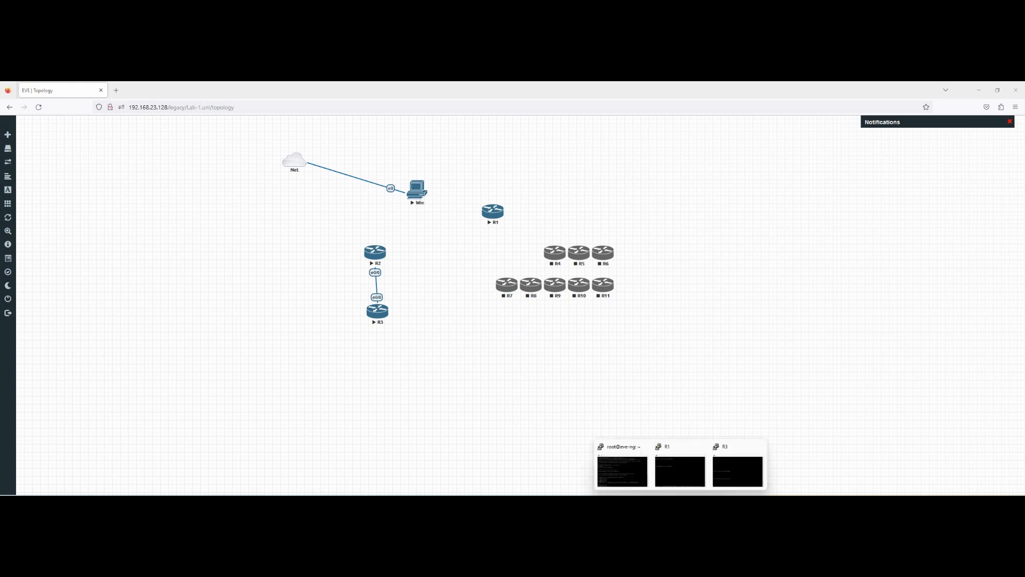
left_click(638, 470)
left_click(545, 283)
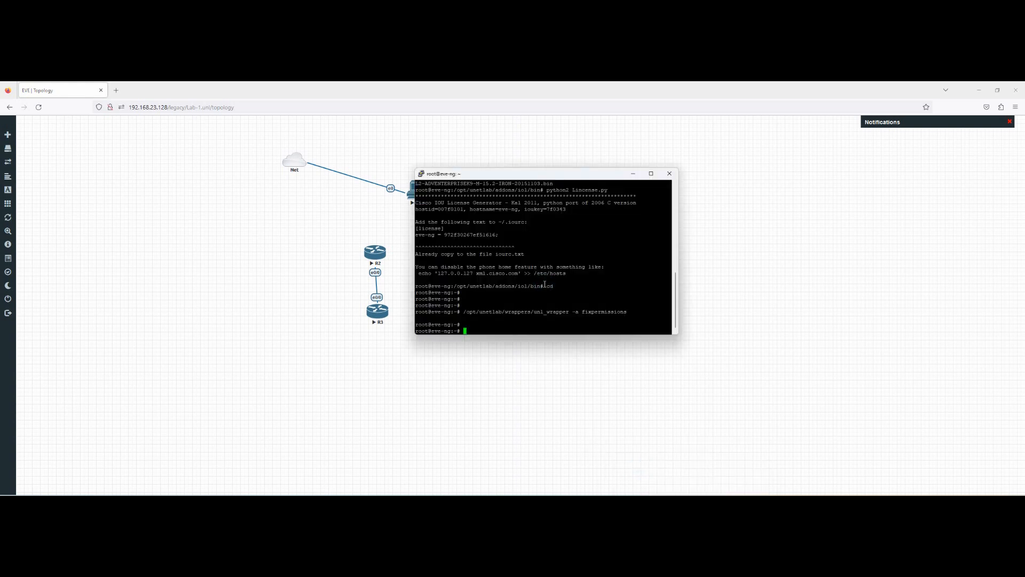
key("Up")
key("Return")
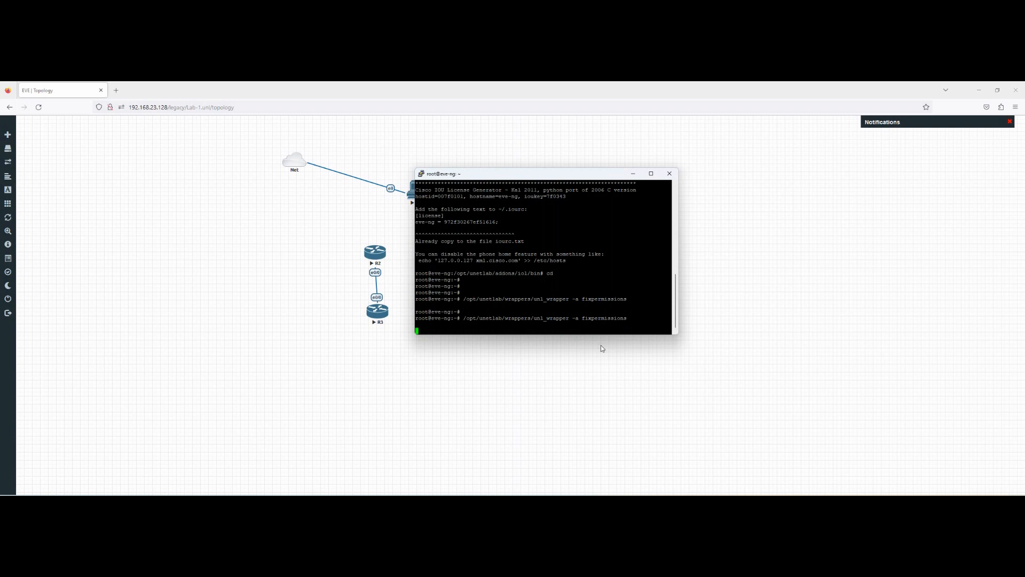
left_click(577, 367)
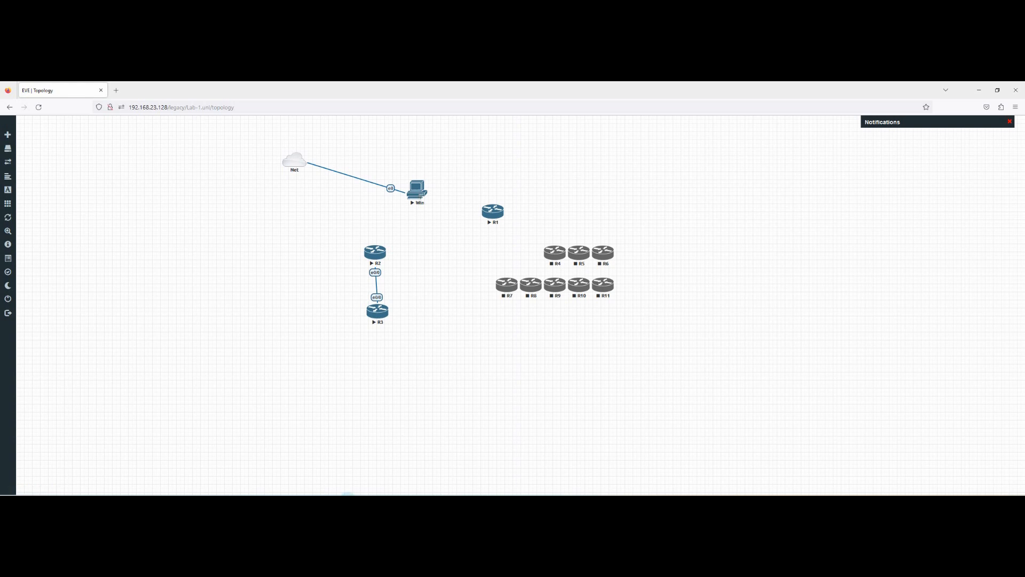
Step: Launch VNC Viewer from the Start menu and skip the welcome and account sign-in screens
left_click(347, 499)
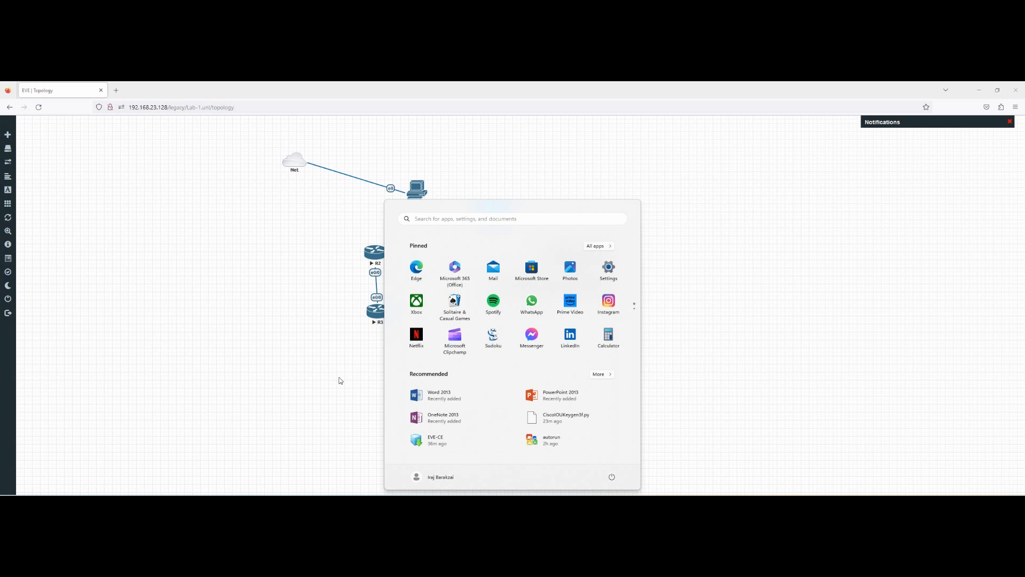
type("vn")
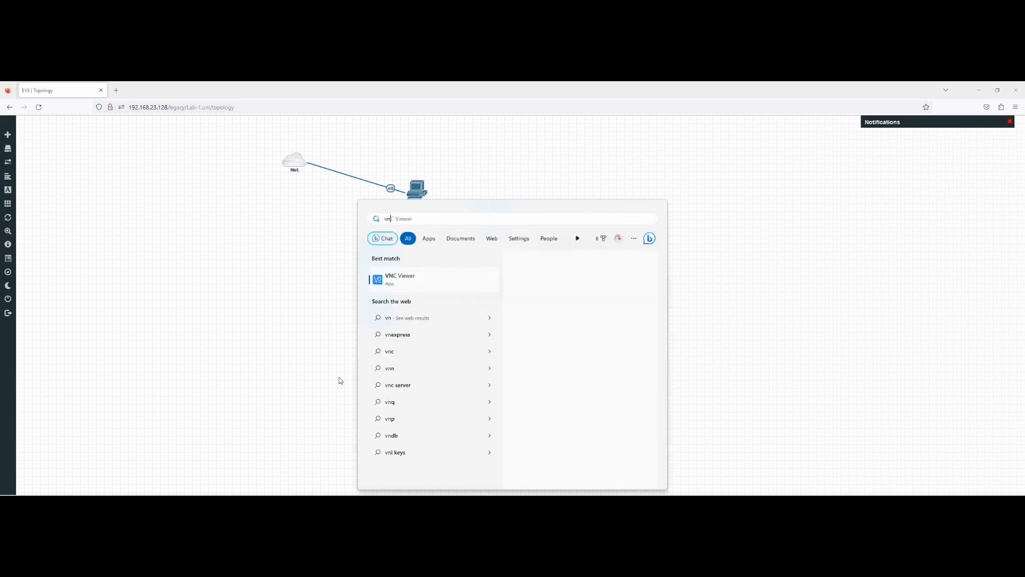
left_click(413, 276)
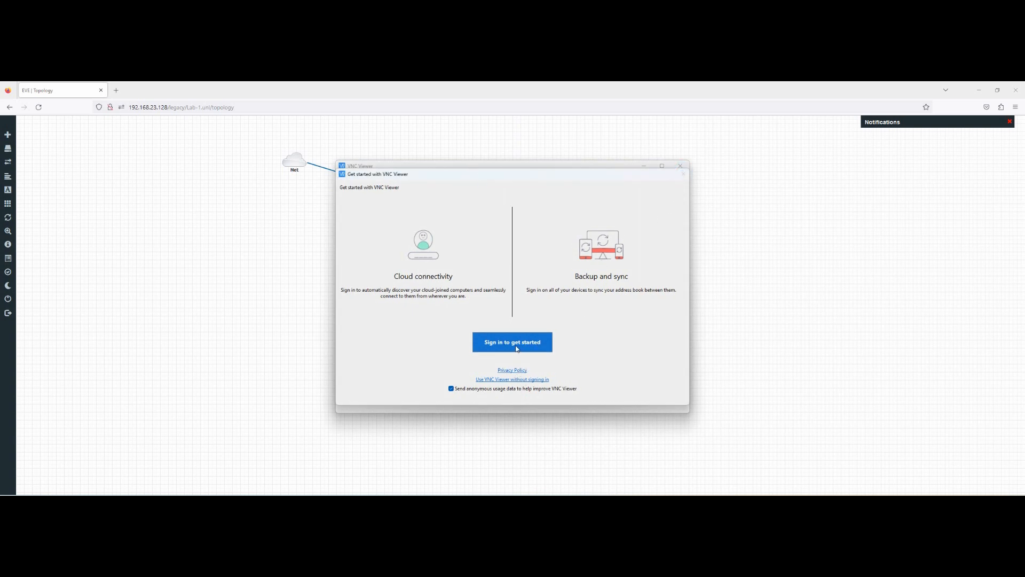
left_click(680, 175)
left_click(515, 346)
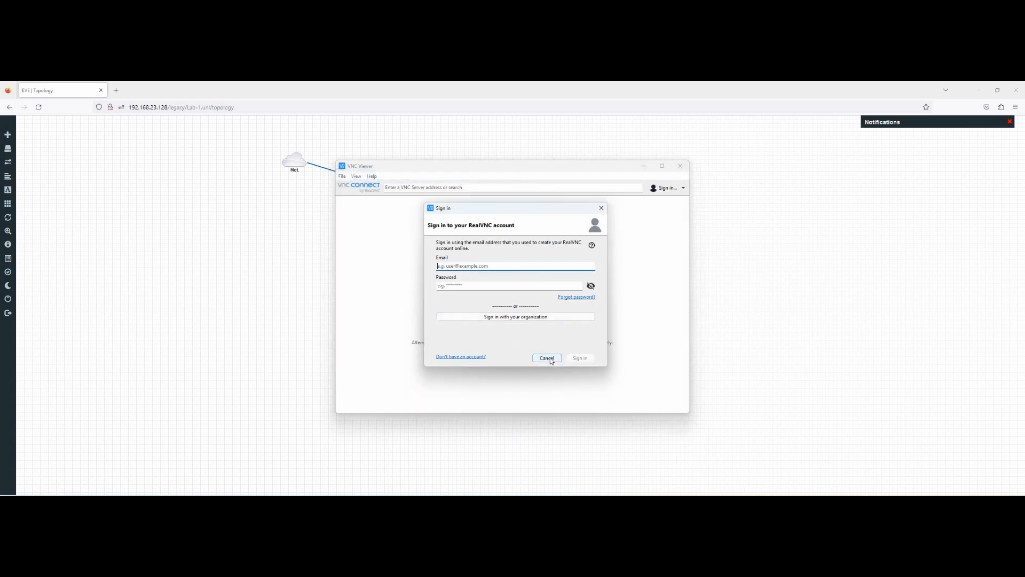
left_click(550, 358)
left_click_drag(498, 166, 573, 191)
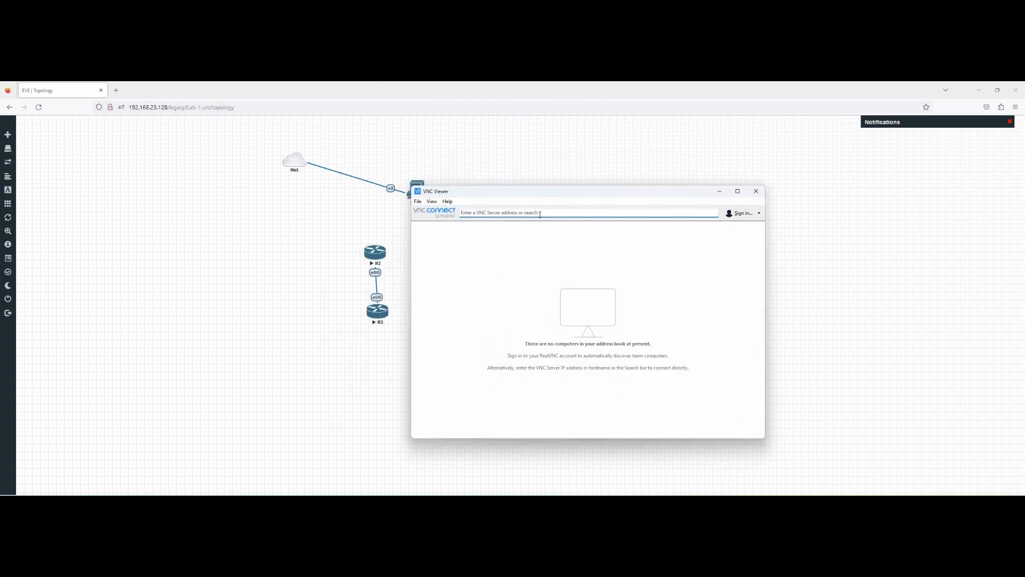
Step: Connect to 192.168.23.128:32780 and accept the unencrypted connection warning
left_click(540, 214)
type("192.168")
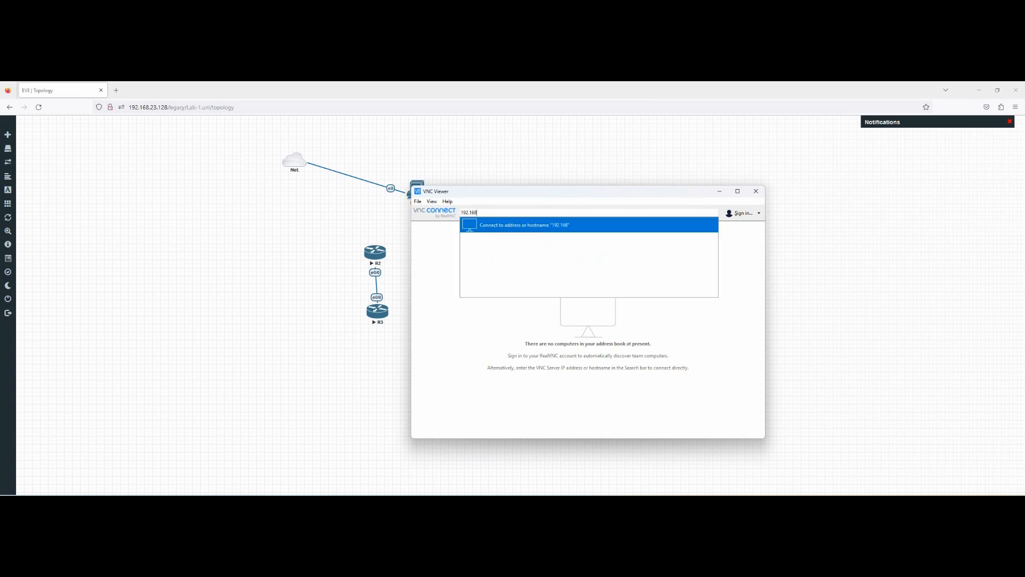
type(".23.128:")
left_click_drag(491, 191, 555, 184)
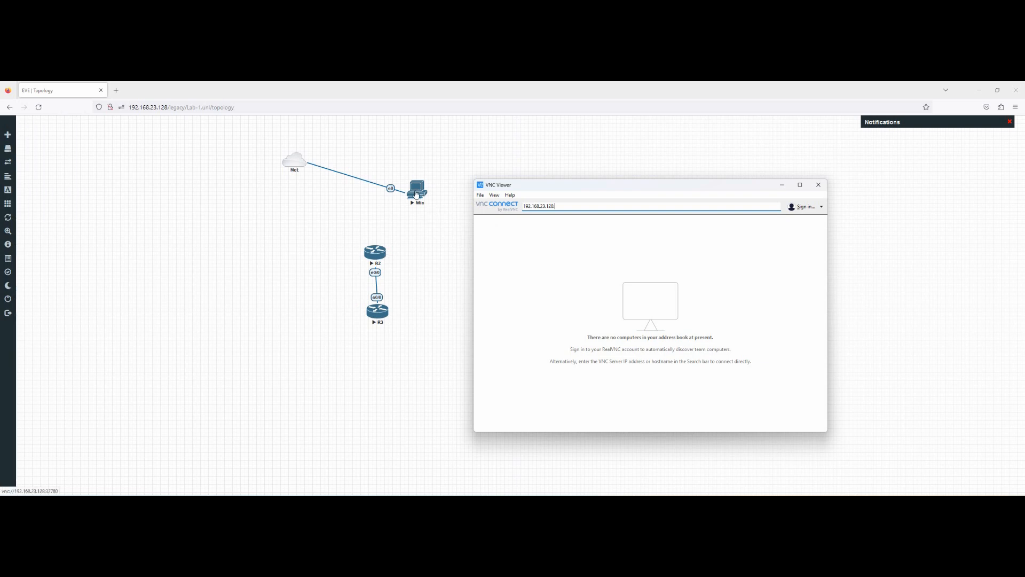
type("32780")
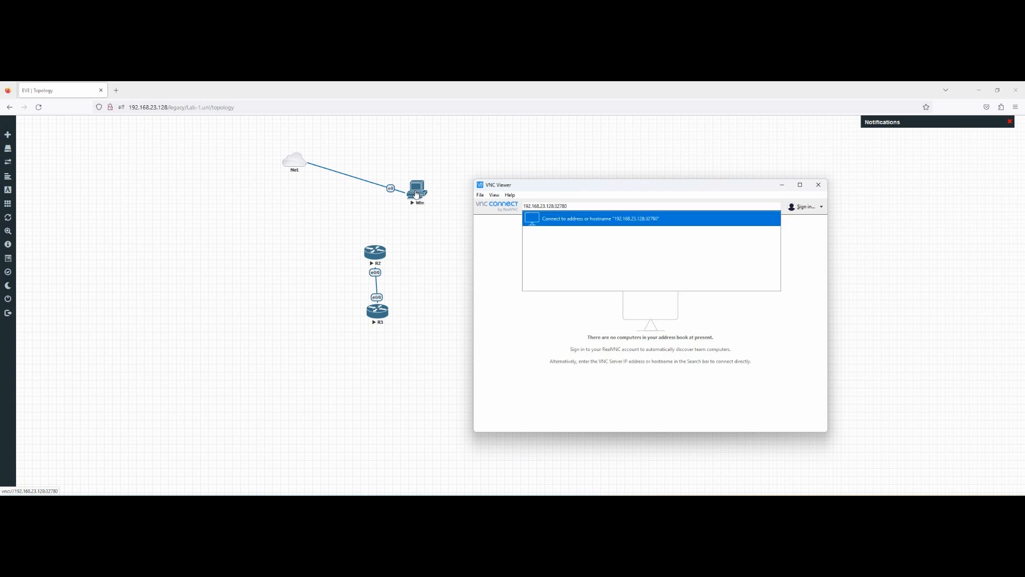
key("Return")
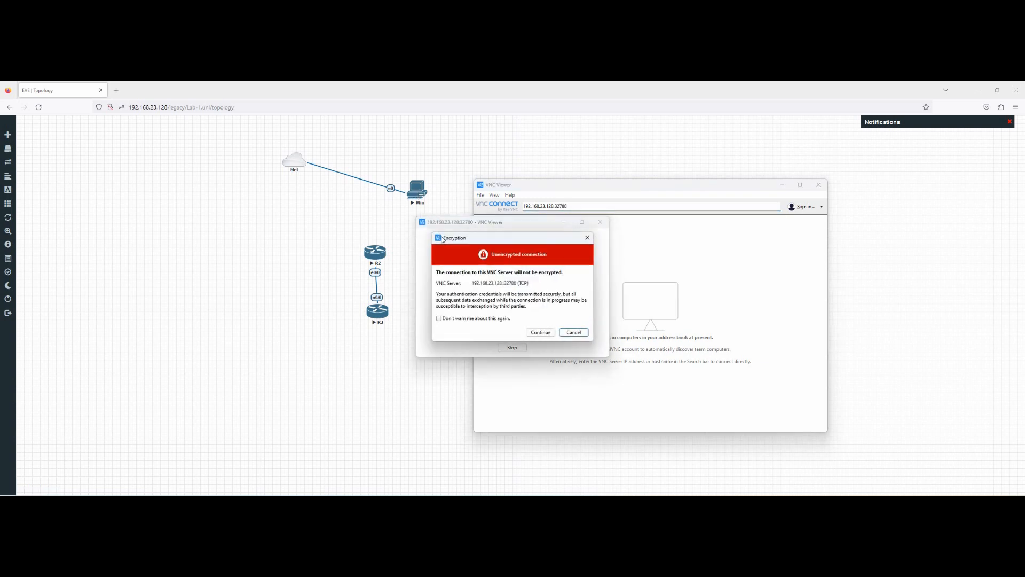
left_click(541, 332)
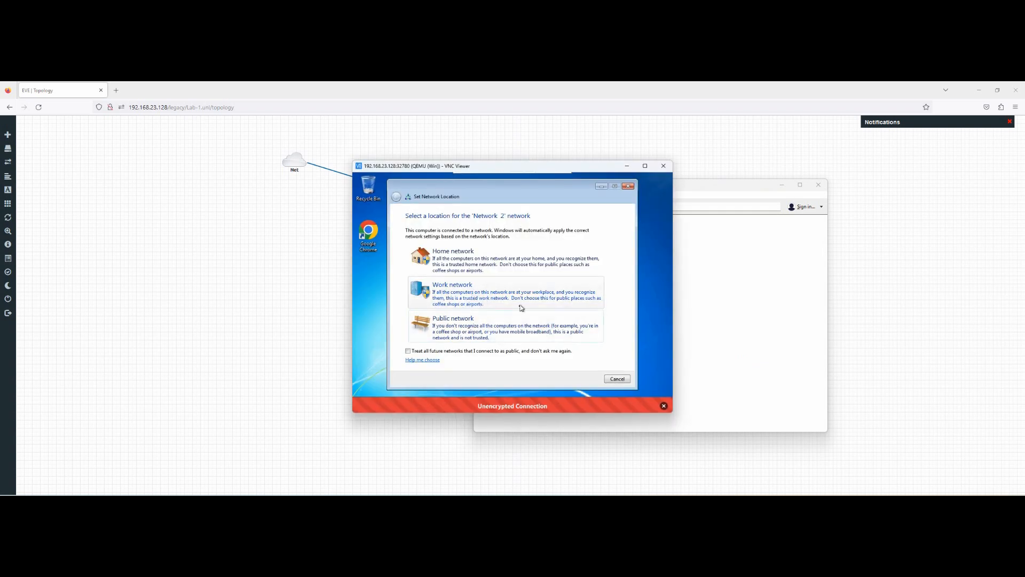
Step: Set the Windows 7 guest's network location to Home network and close the dialog
left_click(459, 261)
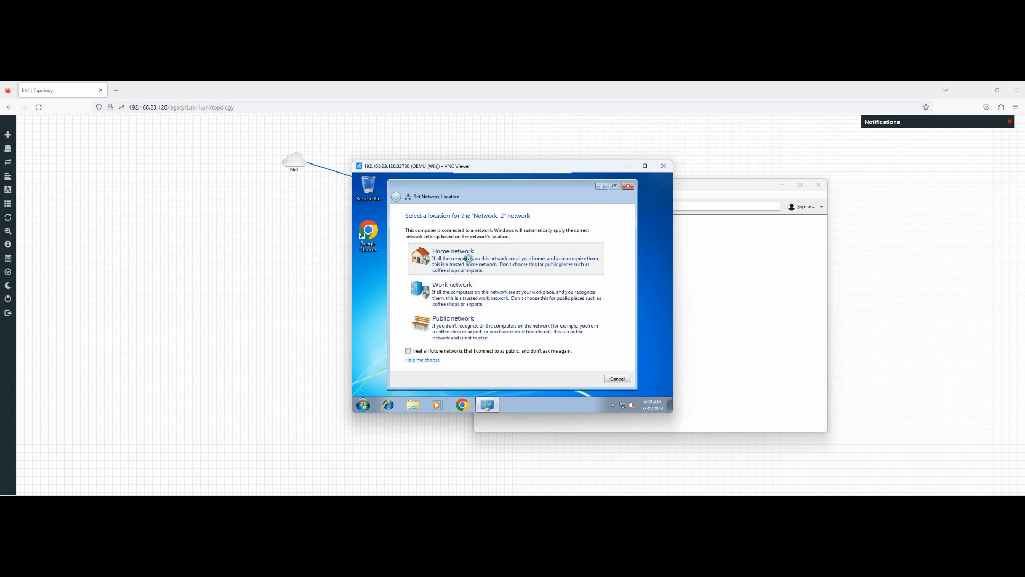
left_click(468, 259)
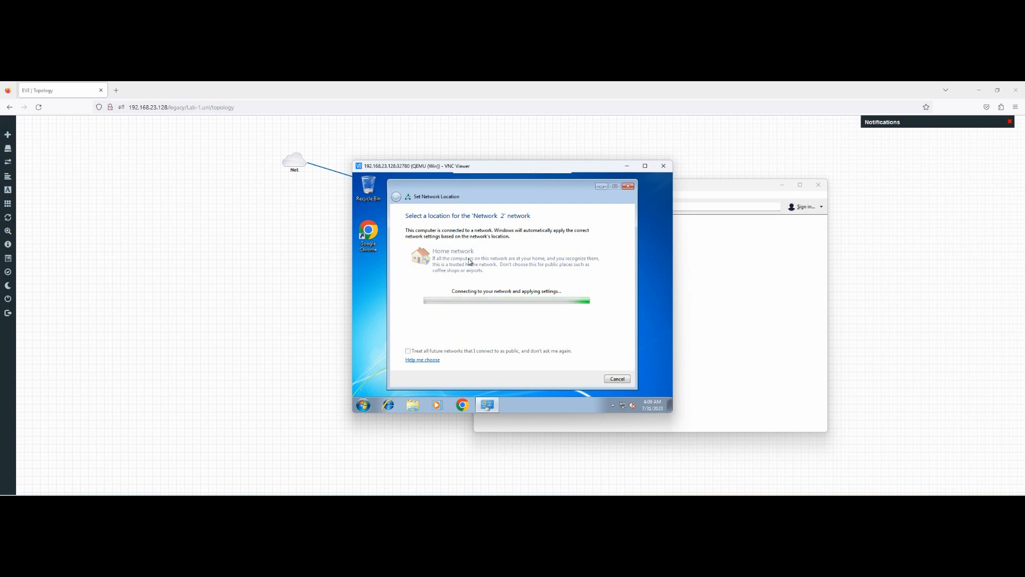
left_click(615, 379)
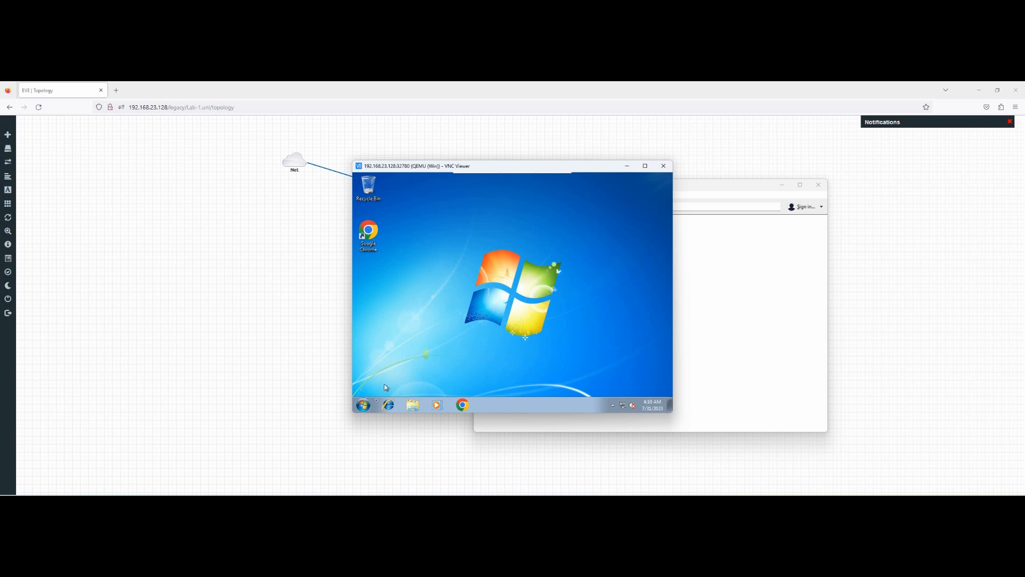
Step: Check the guest's IP configuration with ipconfig in cmd, then launch Chrome and minimize cmd
left_click(364, 406)
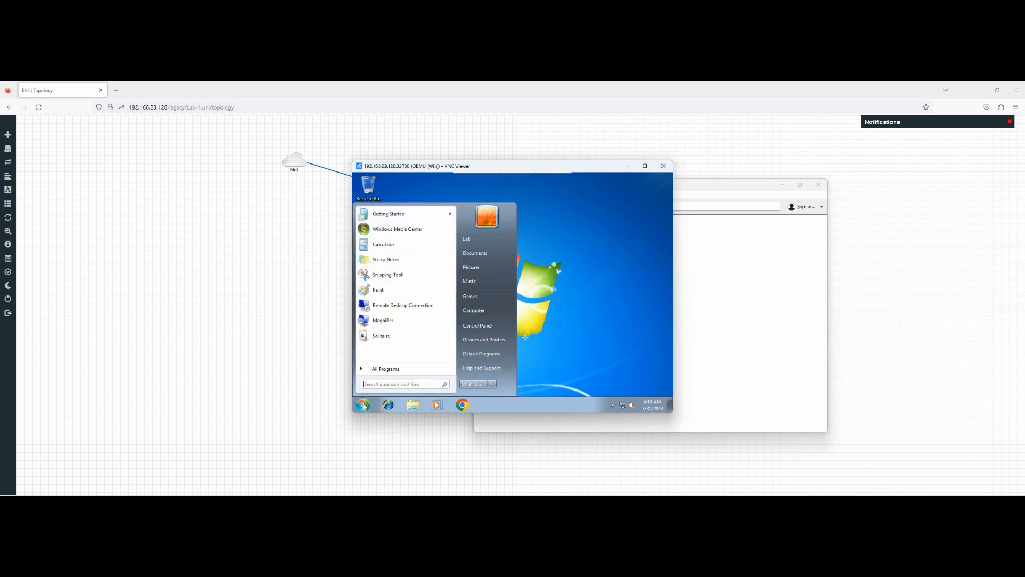
type("cmd")
key("Return")
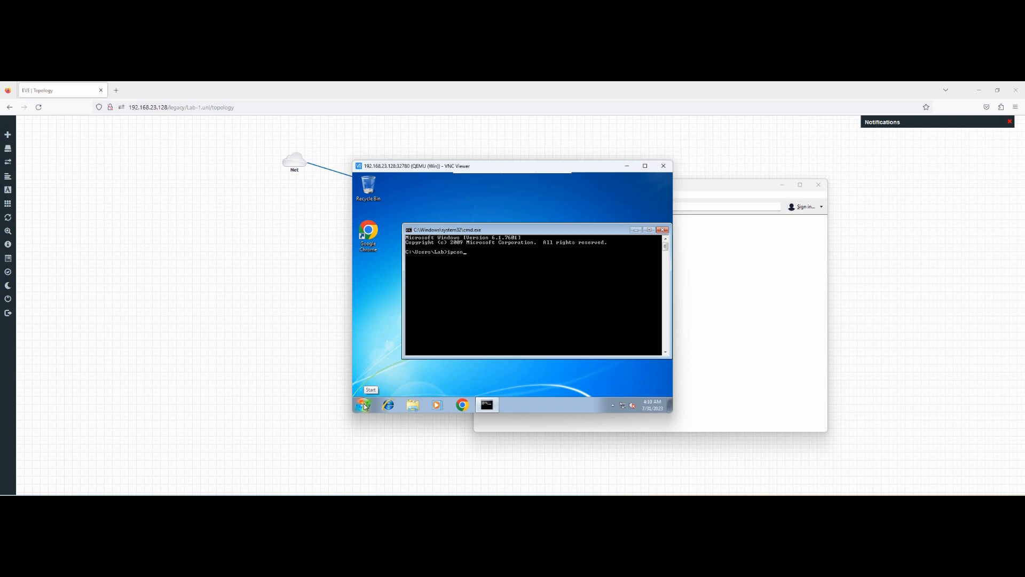
key("Return")
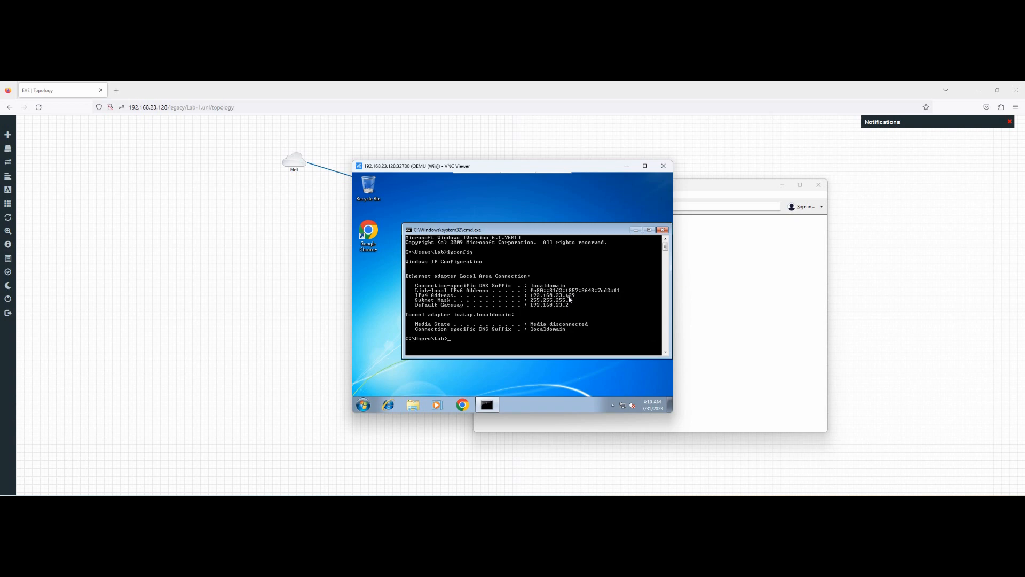
double_click(368, 235)
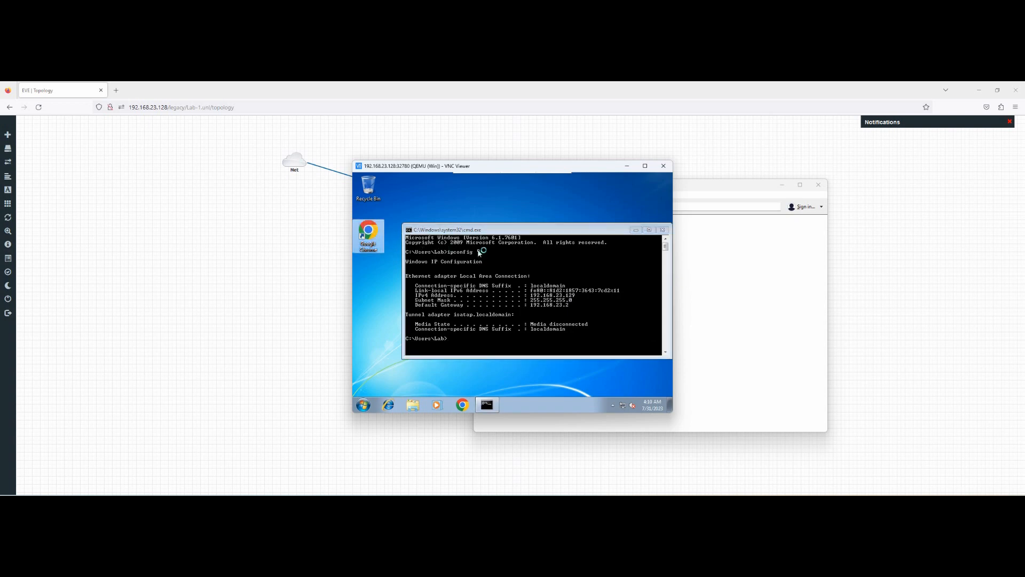
left_click(636, 229)
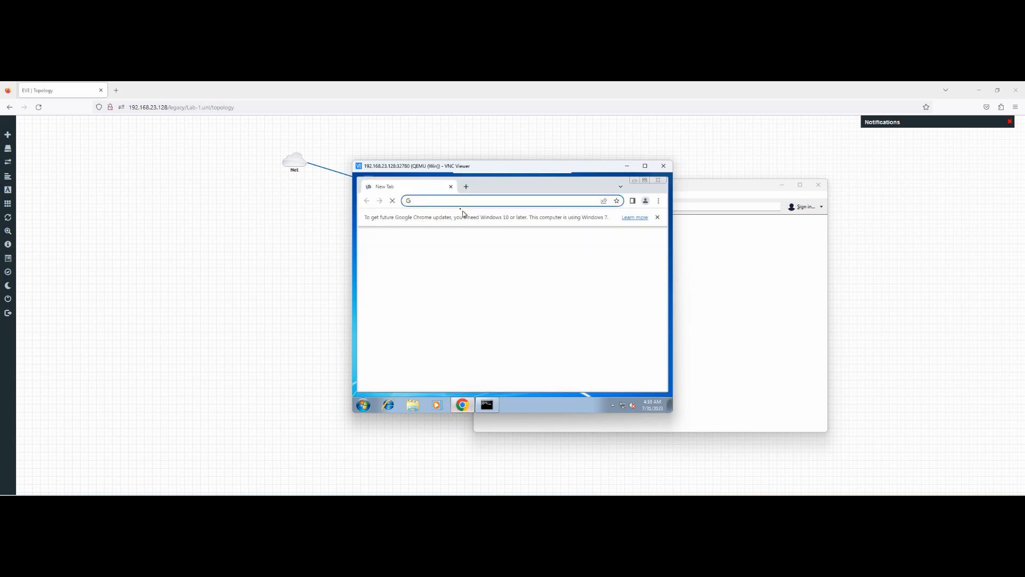
Step: Load youtube.com in the guest's Chrome browser
left_click(452, 201)
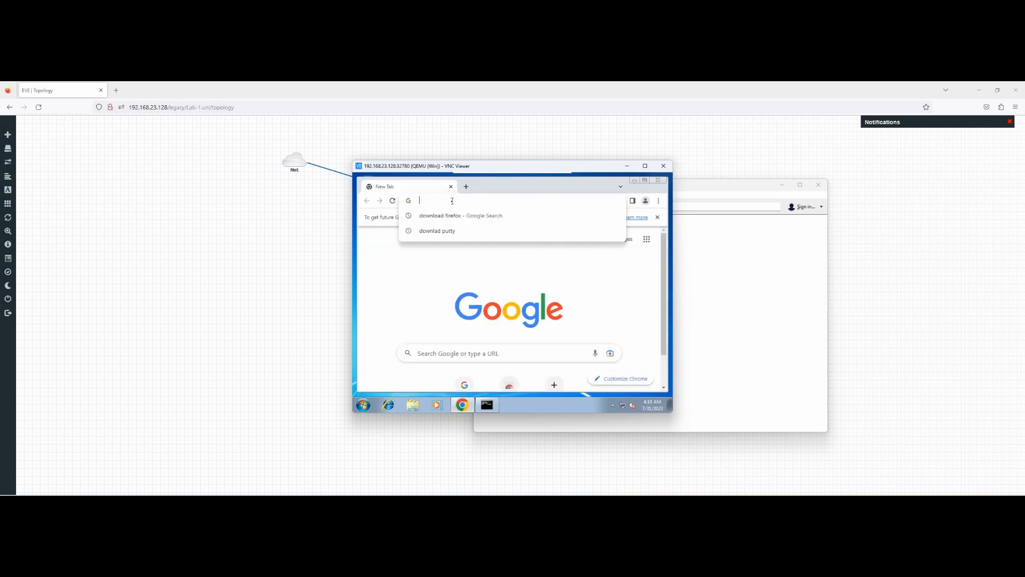
type("youtube")
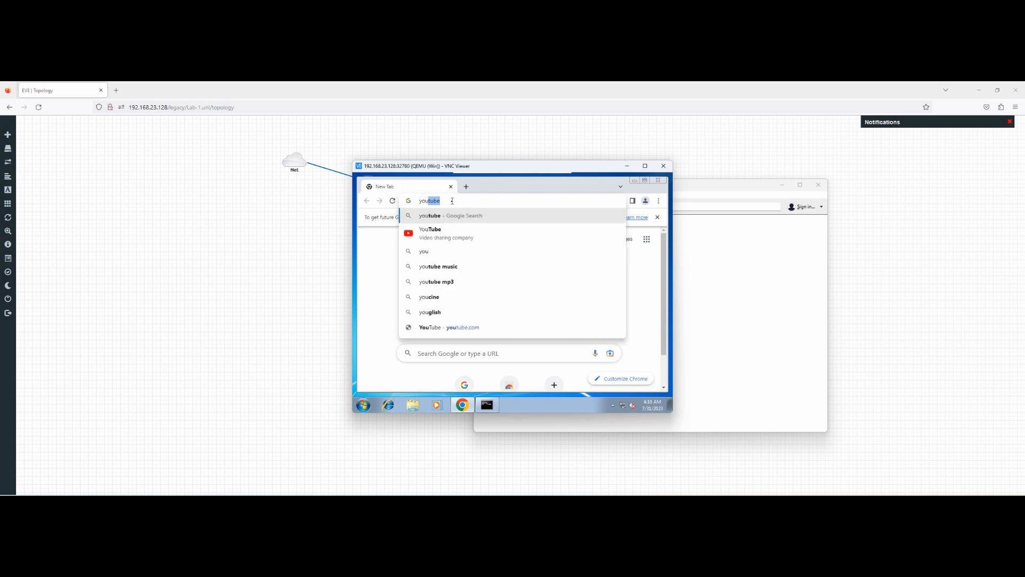
type(".com")
key("Return")
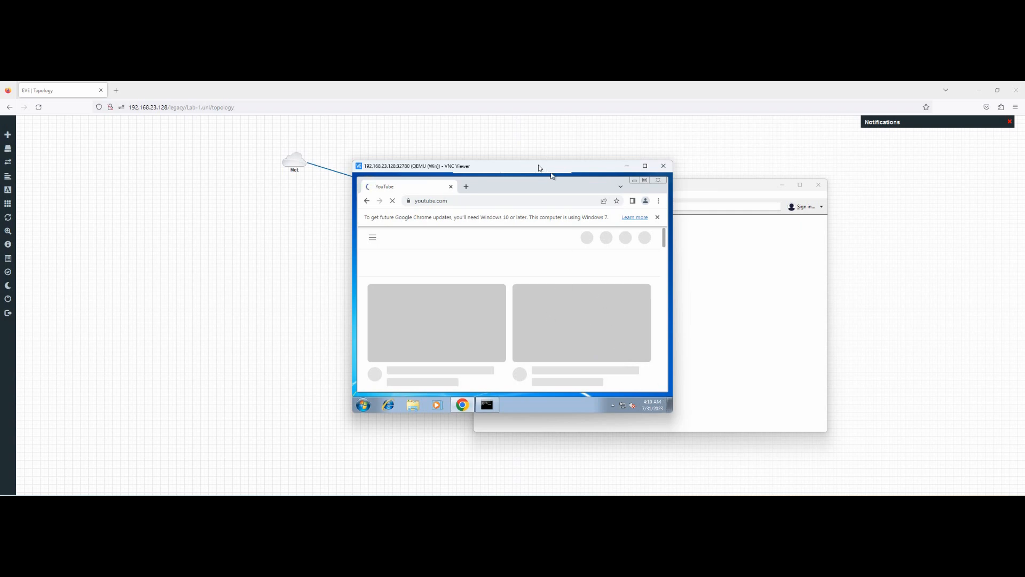
Step: Move the VNC window right beside the topology and scroll down the YouTube feed
left_click_drag(539, 166, 731, 182)
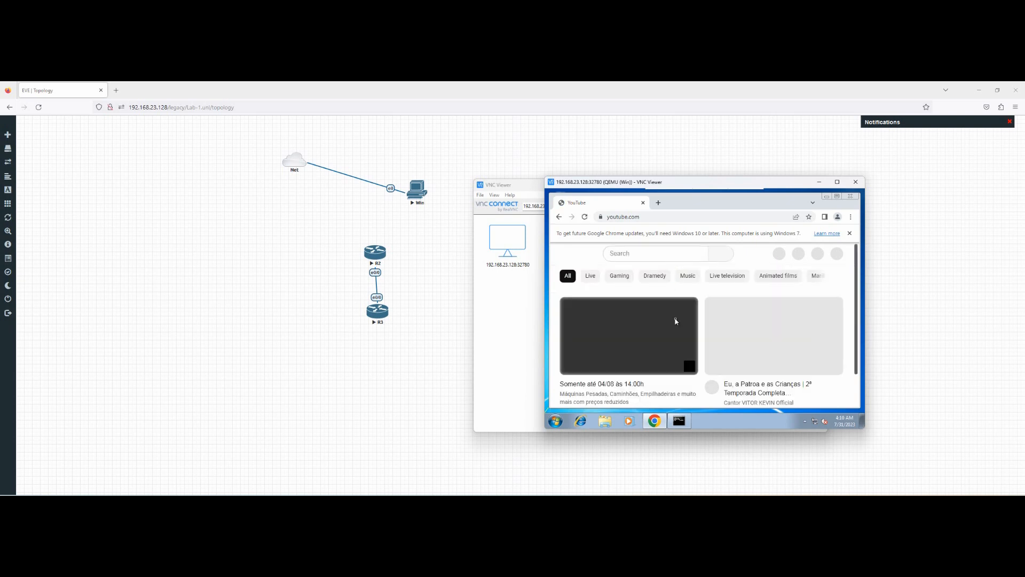
scroll(672, 321, "down", 1)
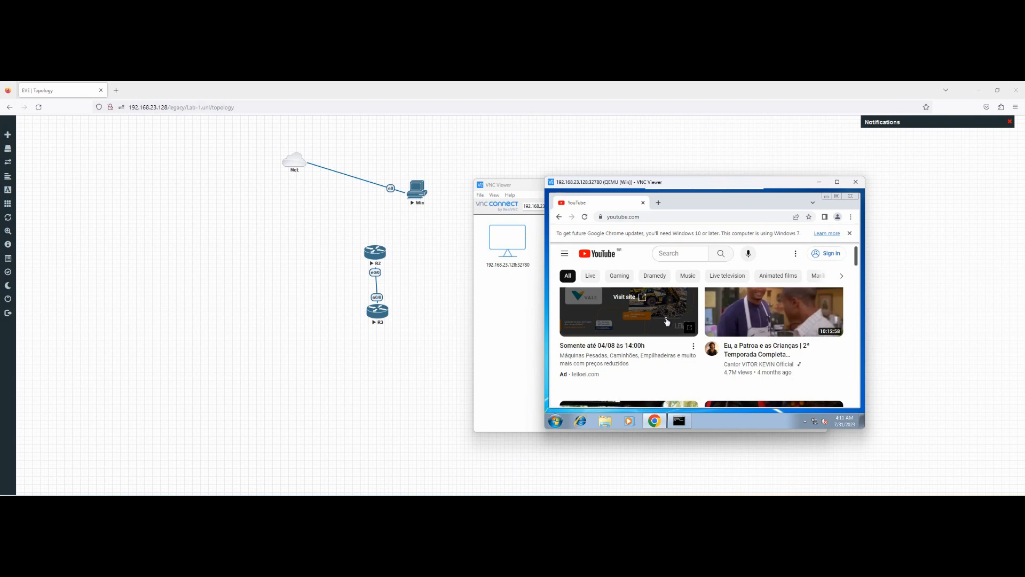
scroll(662, 319, "down", 2)
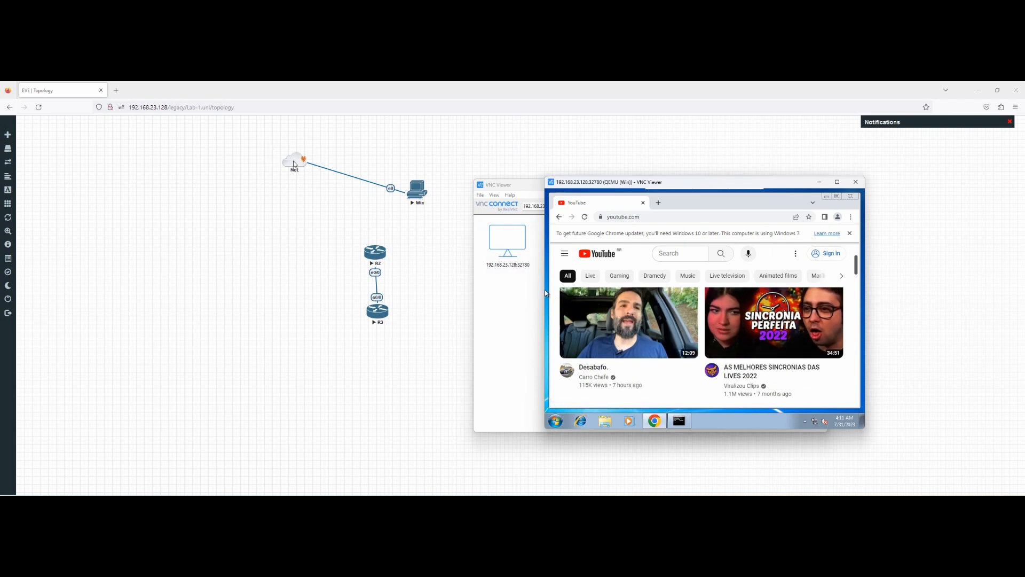
Step: Add a new network cloud of type Management(Cloud0) to the lab
right_click(341, 153)
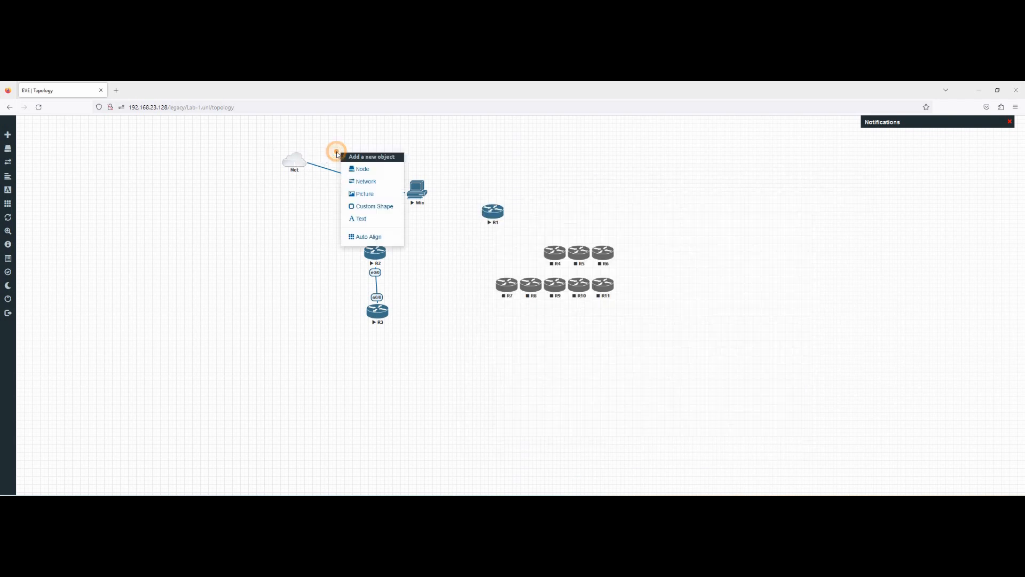
left_click(370, 169)
left_click(340, 206)
right_click(340, 206)
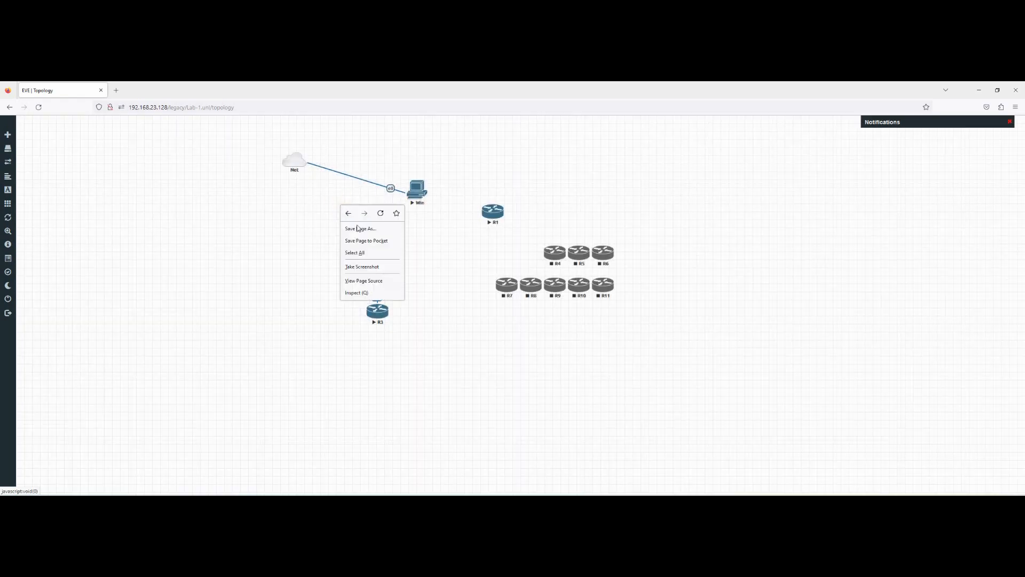
right_click(320, 210)
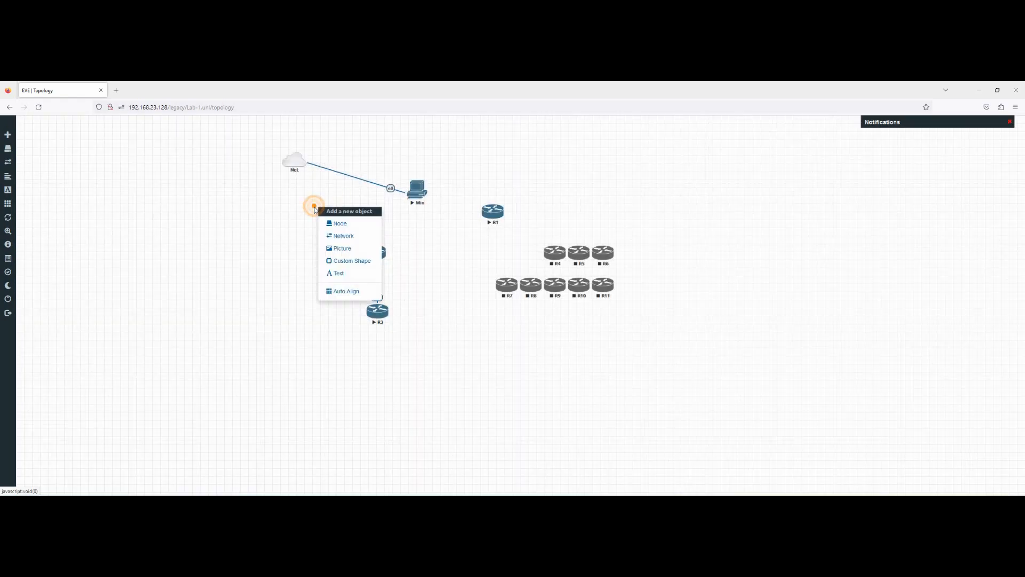
left_click(344, 235)
left_click(486, 215)
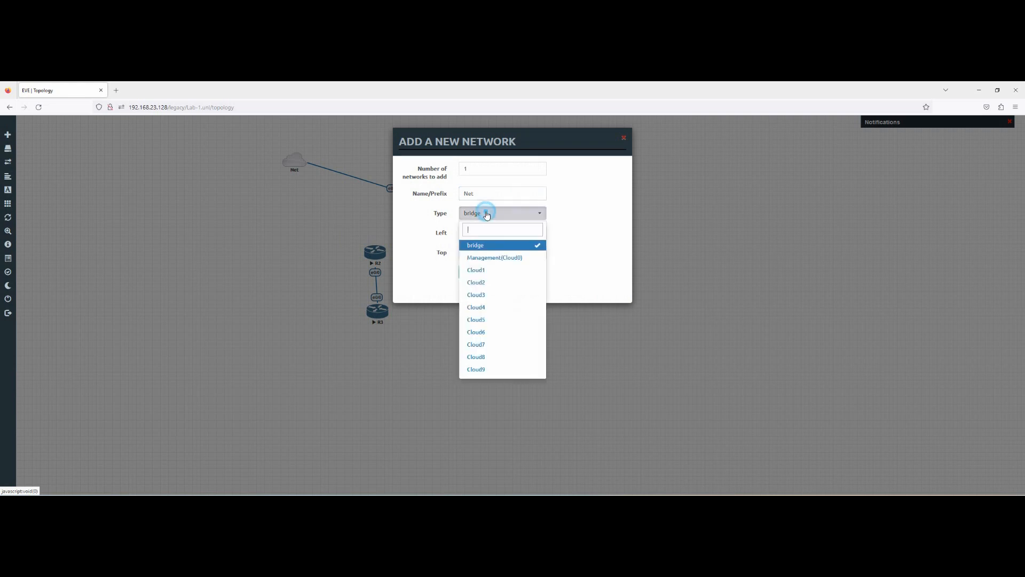
left_click(507, 259)
left_click(468, 272)
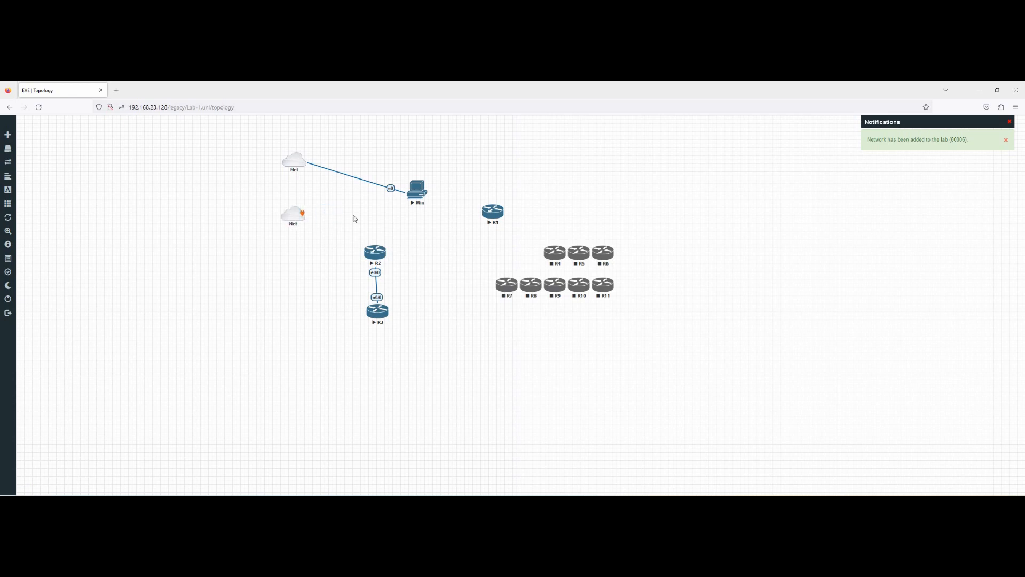
Step: Minimize the browser and reposition the VNC session window on the desktop
left_click(982, 93)
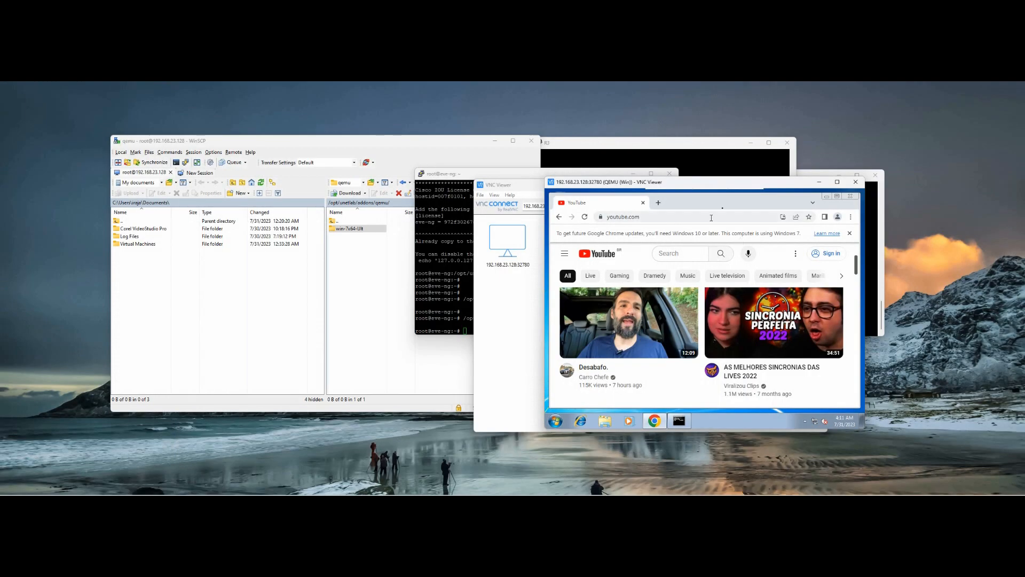
left_click_drag(722, 192, 427, 239)
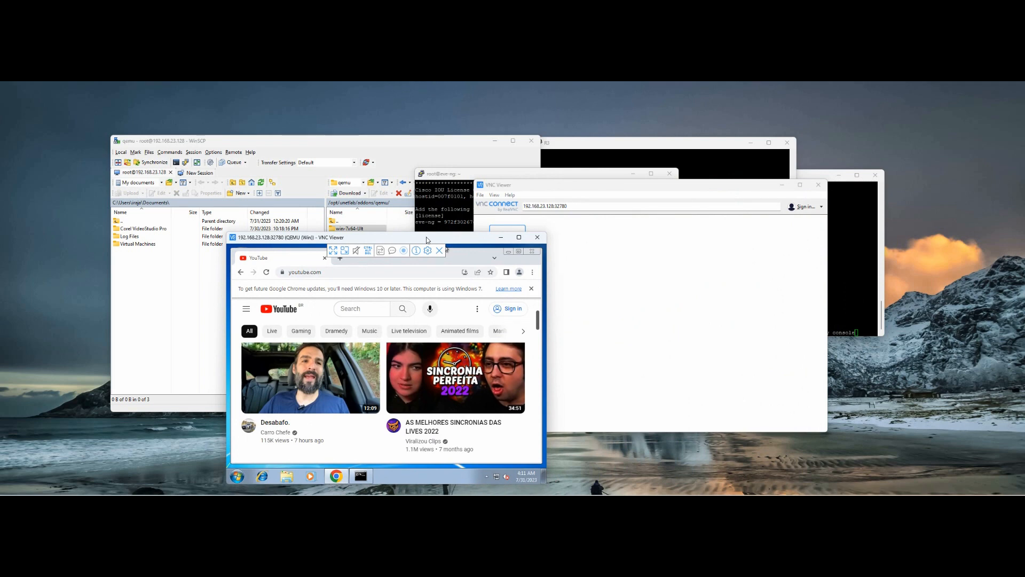
left_click_drag(427, 239, 428, 204)
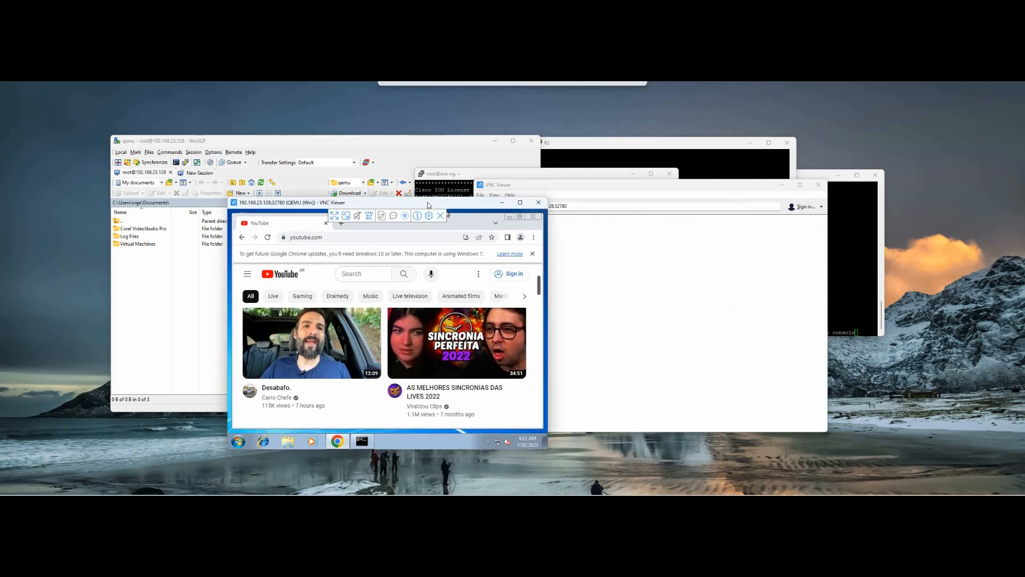